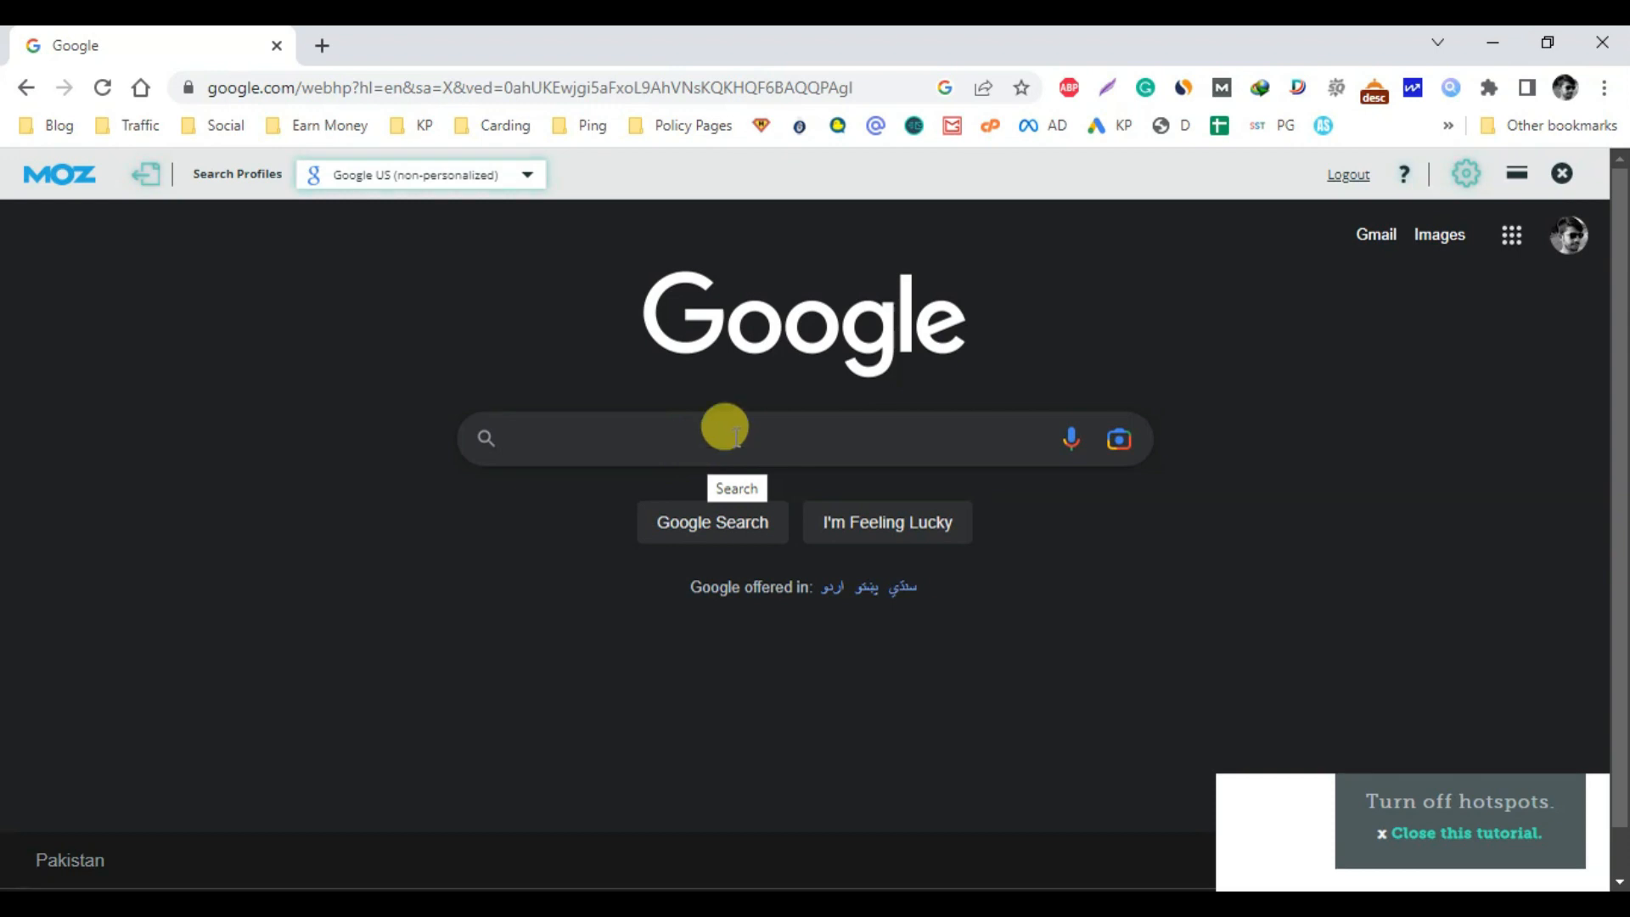
# Search Google for "recipe"
pyautogui.click(735, 431)
pyautogui.write('recipe')
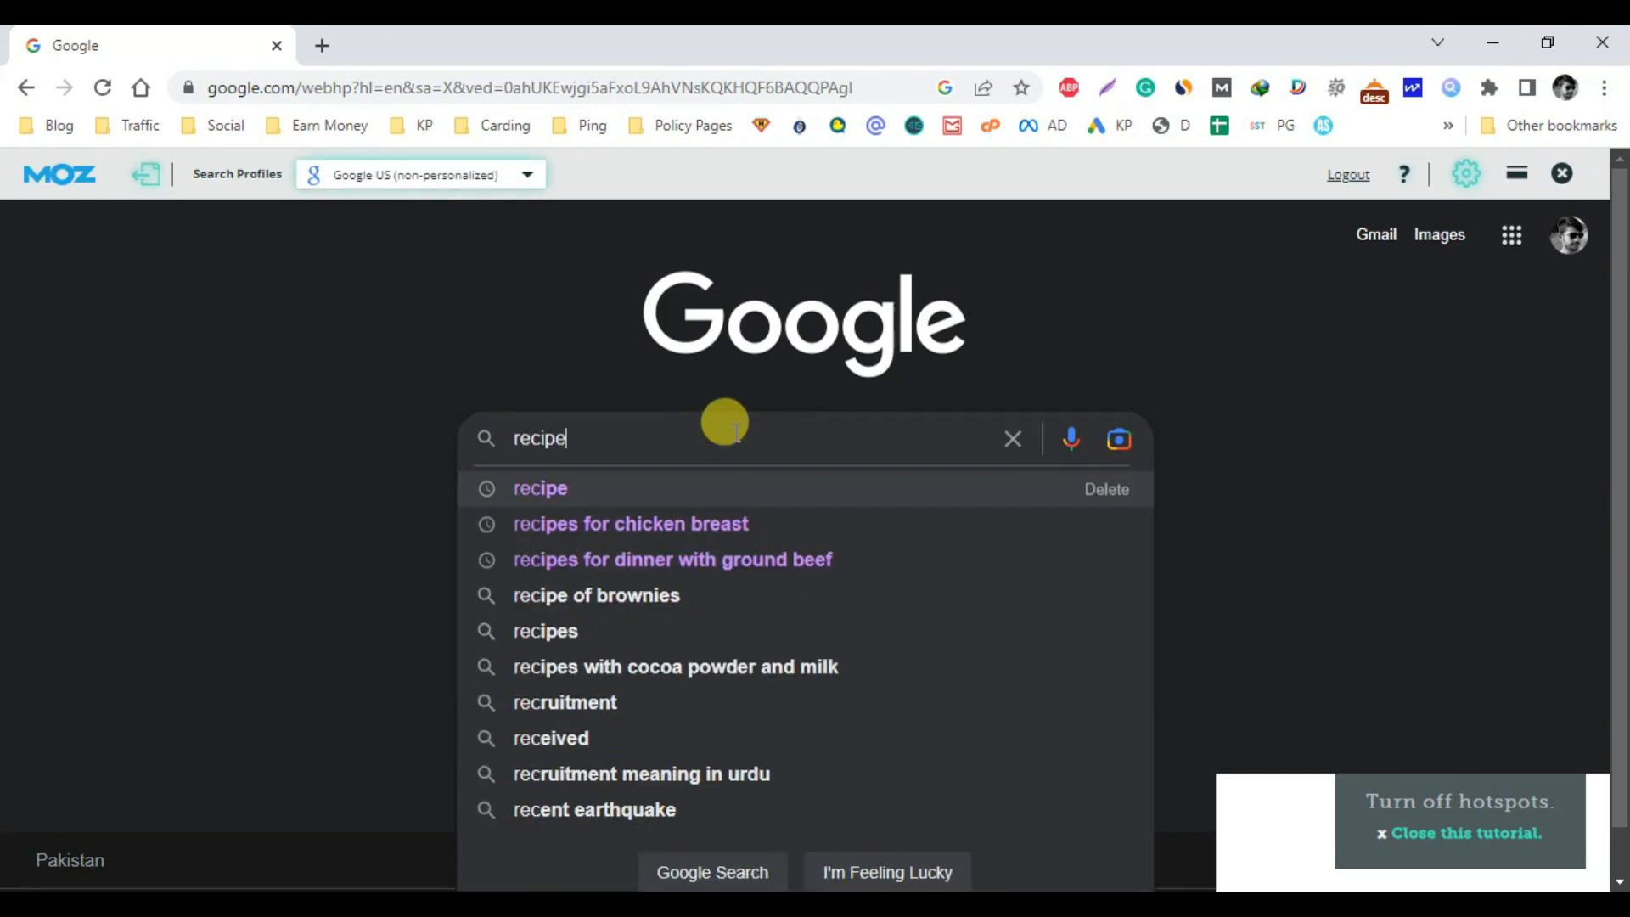
pyautogui.press('Return')
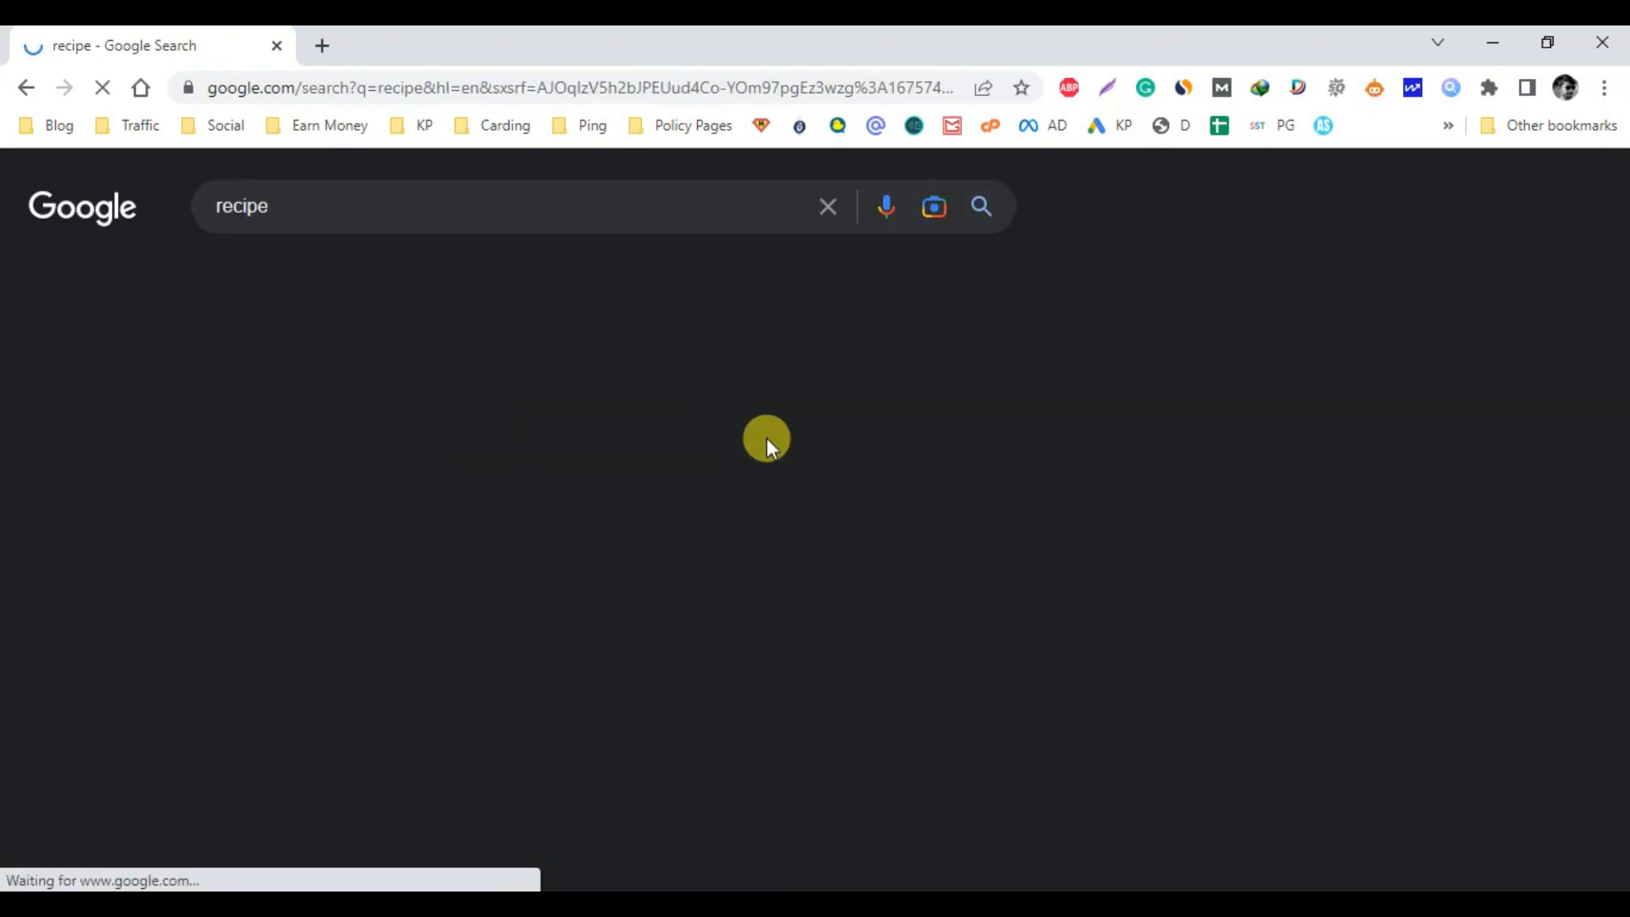
# Expand the search query to "best recipe for" to bring up Google's autocomplete suggestions
pyautogui.click(437, 193)
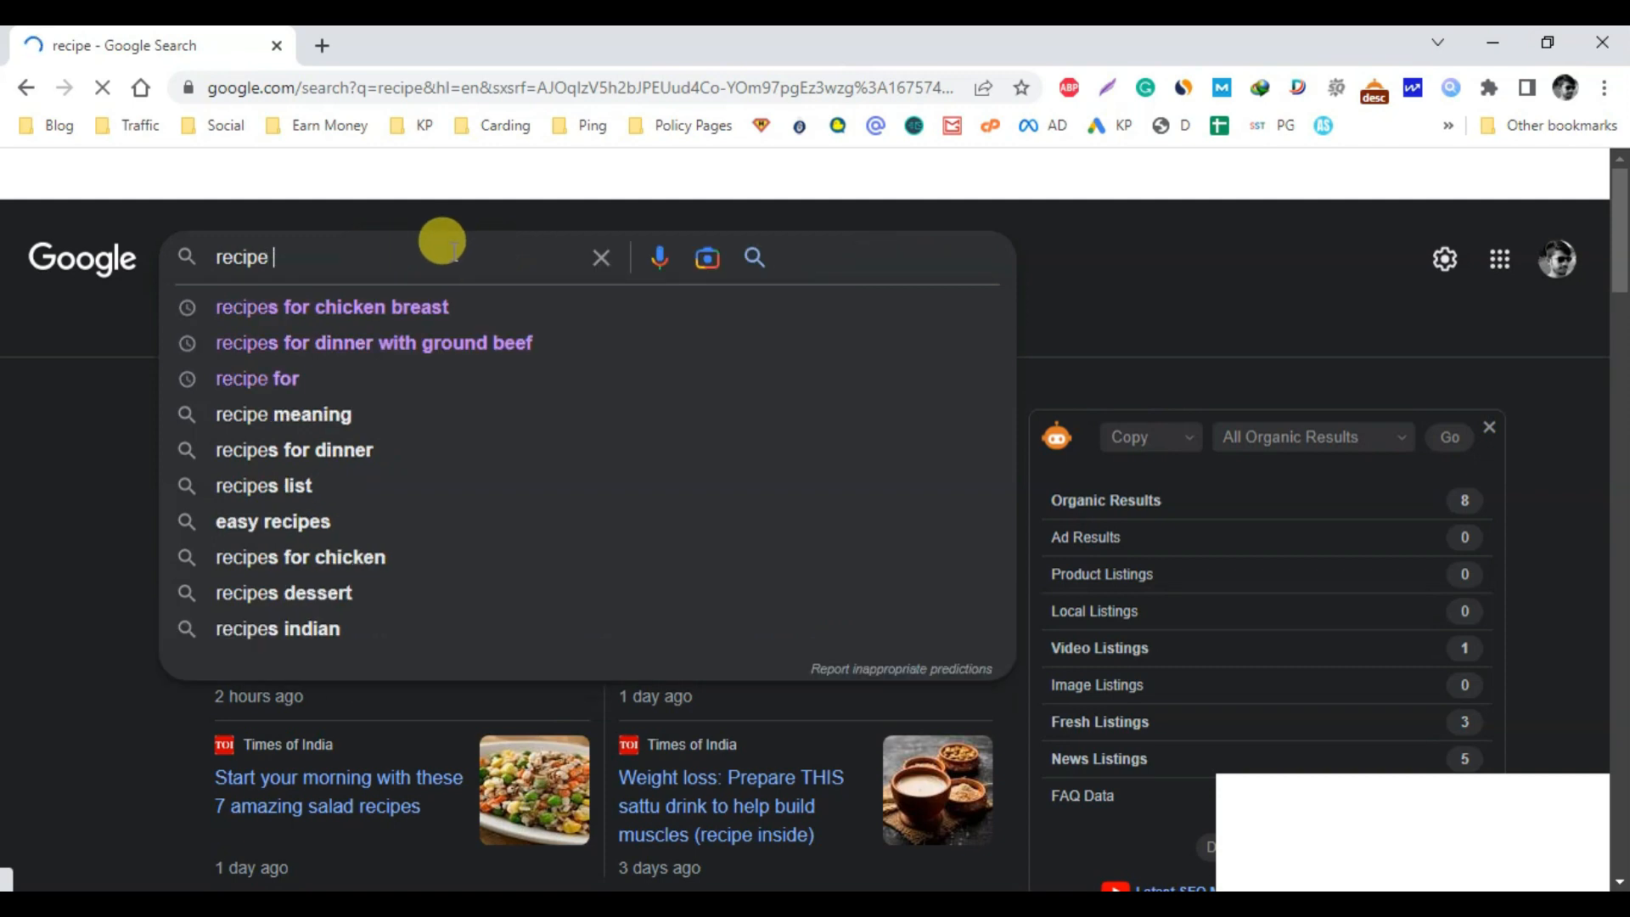
pyautogui.write('f')
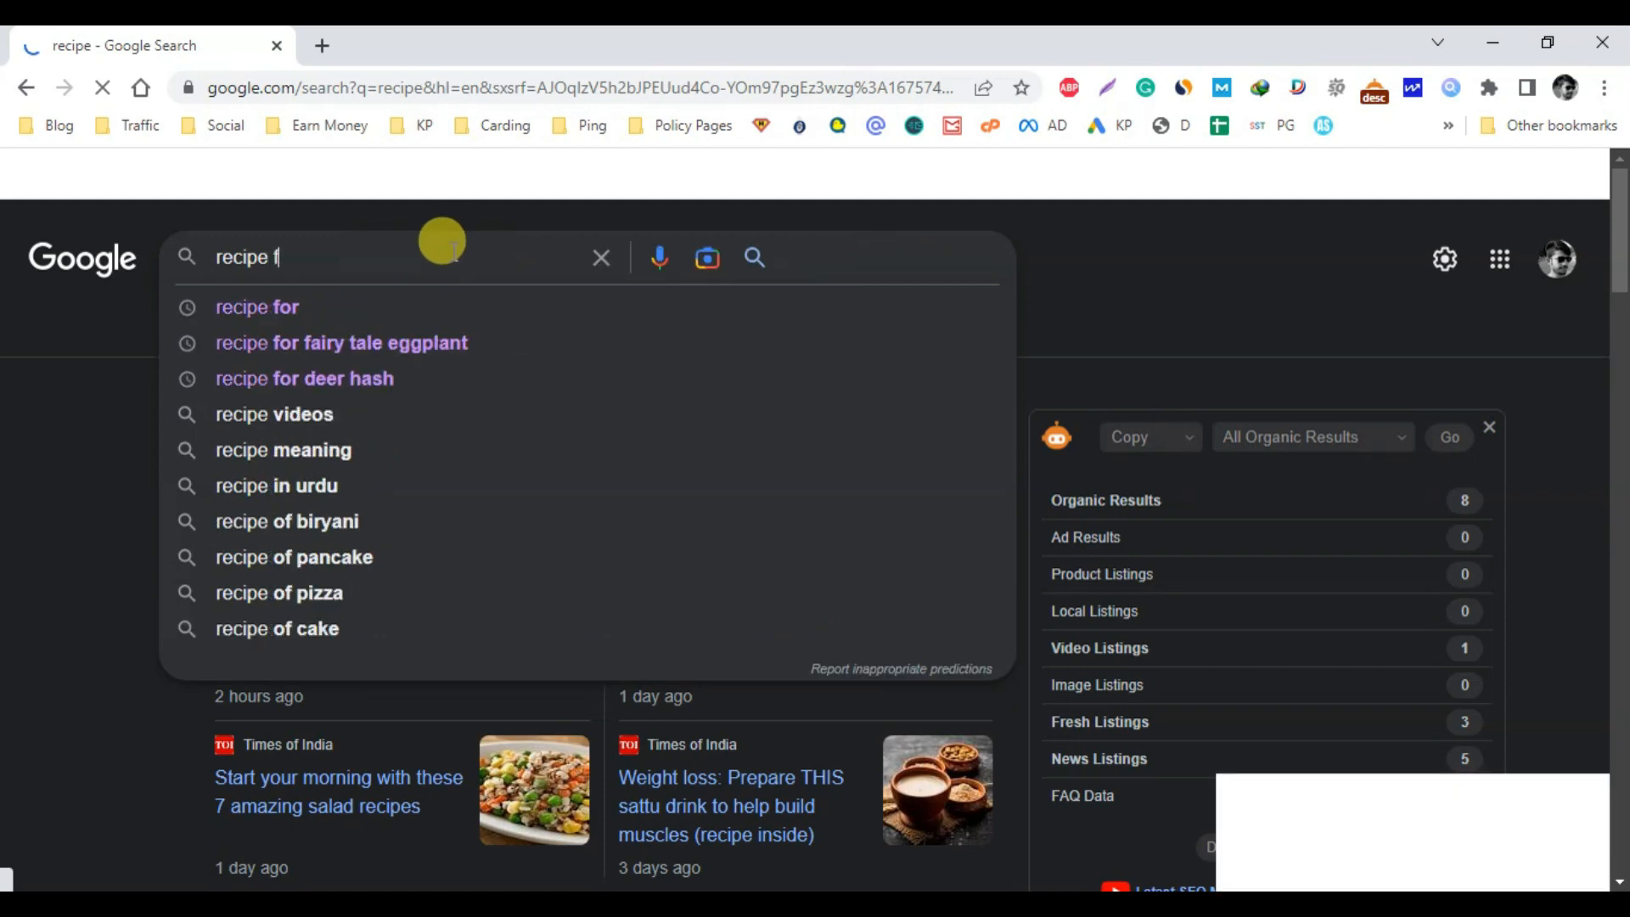
pyautogui.write('or')
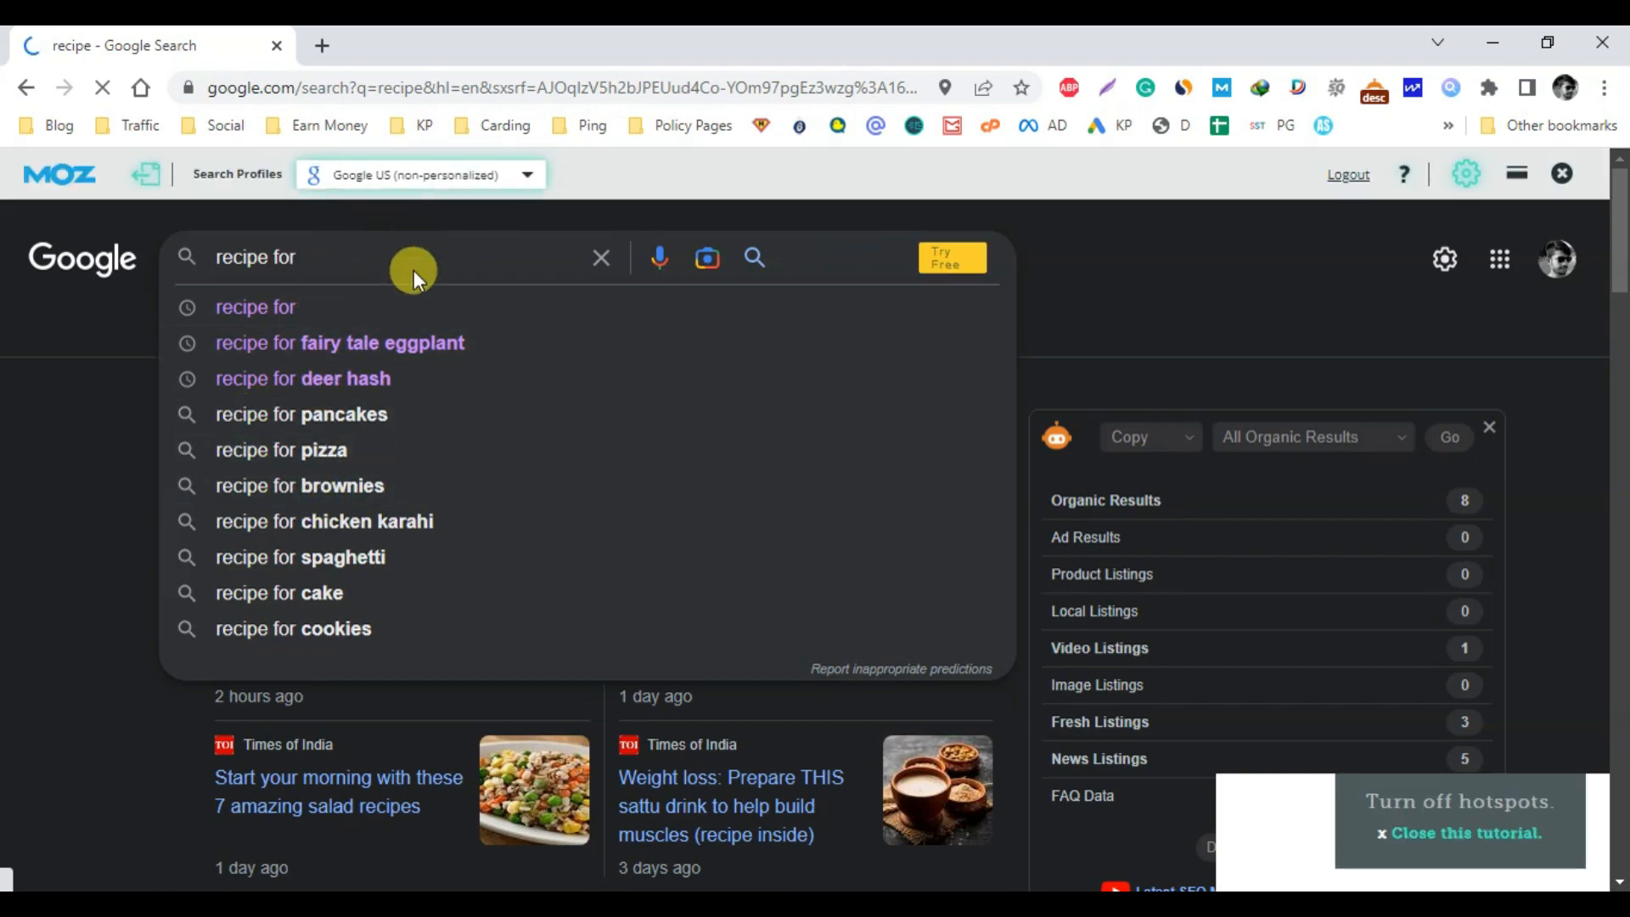
pyautogui.write('best')
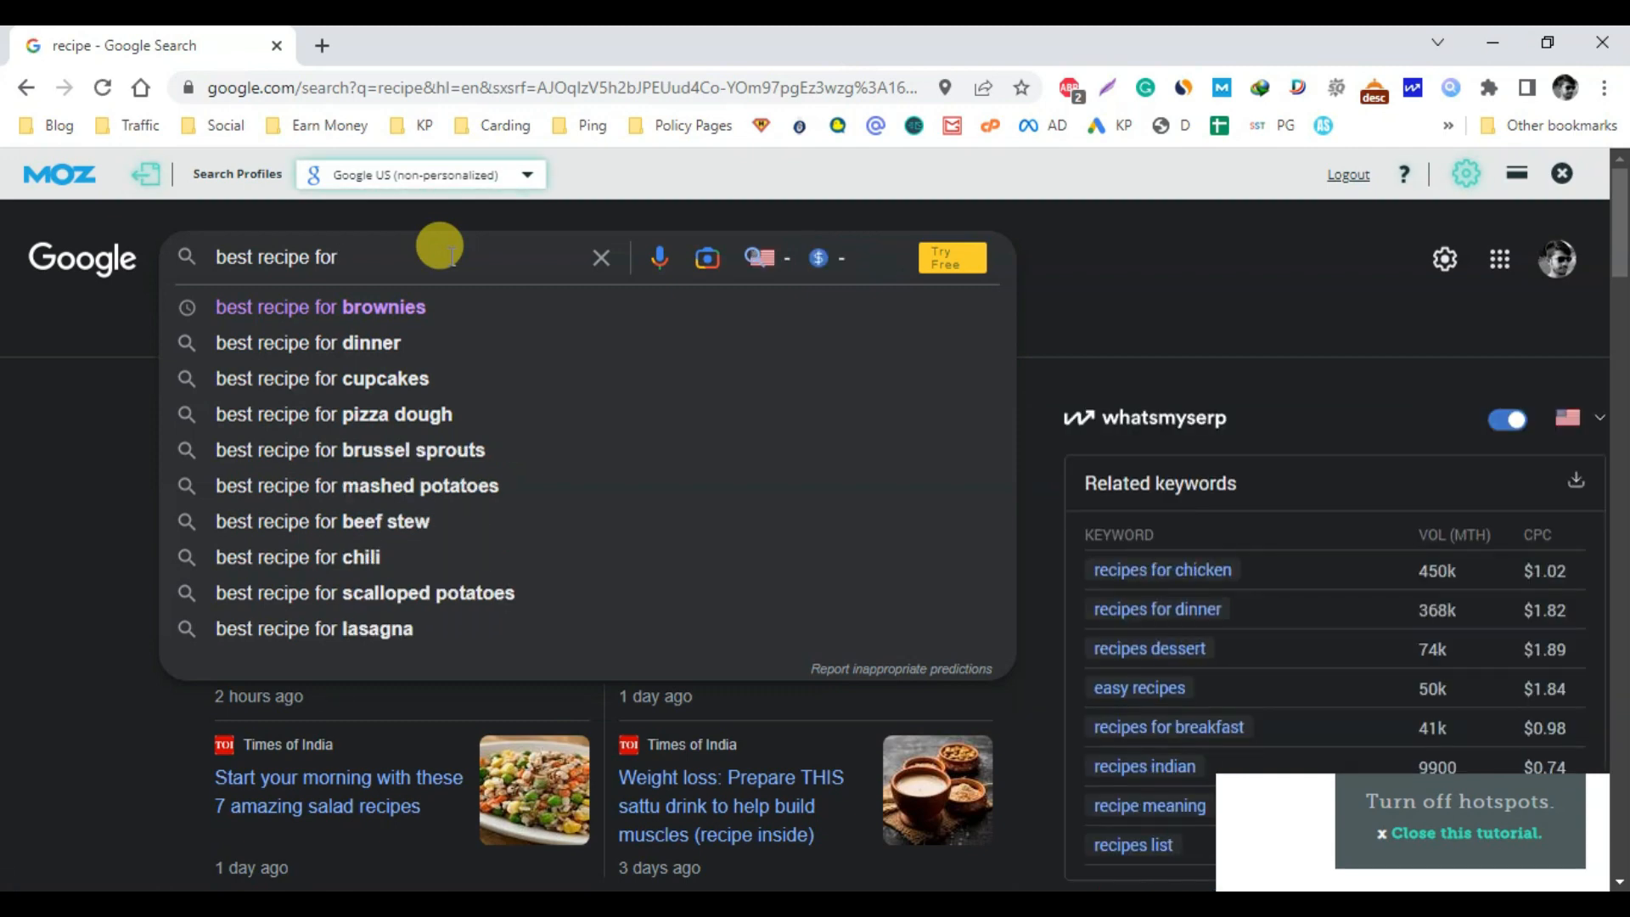
# Browse the autocomplete suggestions for "best recipe for" followed in turn by the letters a, b, c and z
pyautogui.write('a')
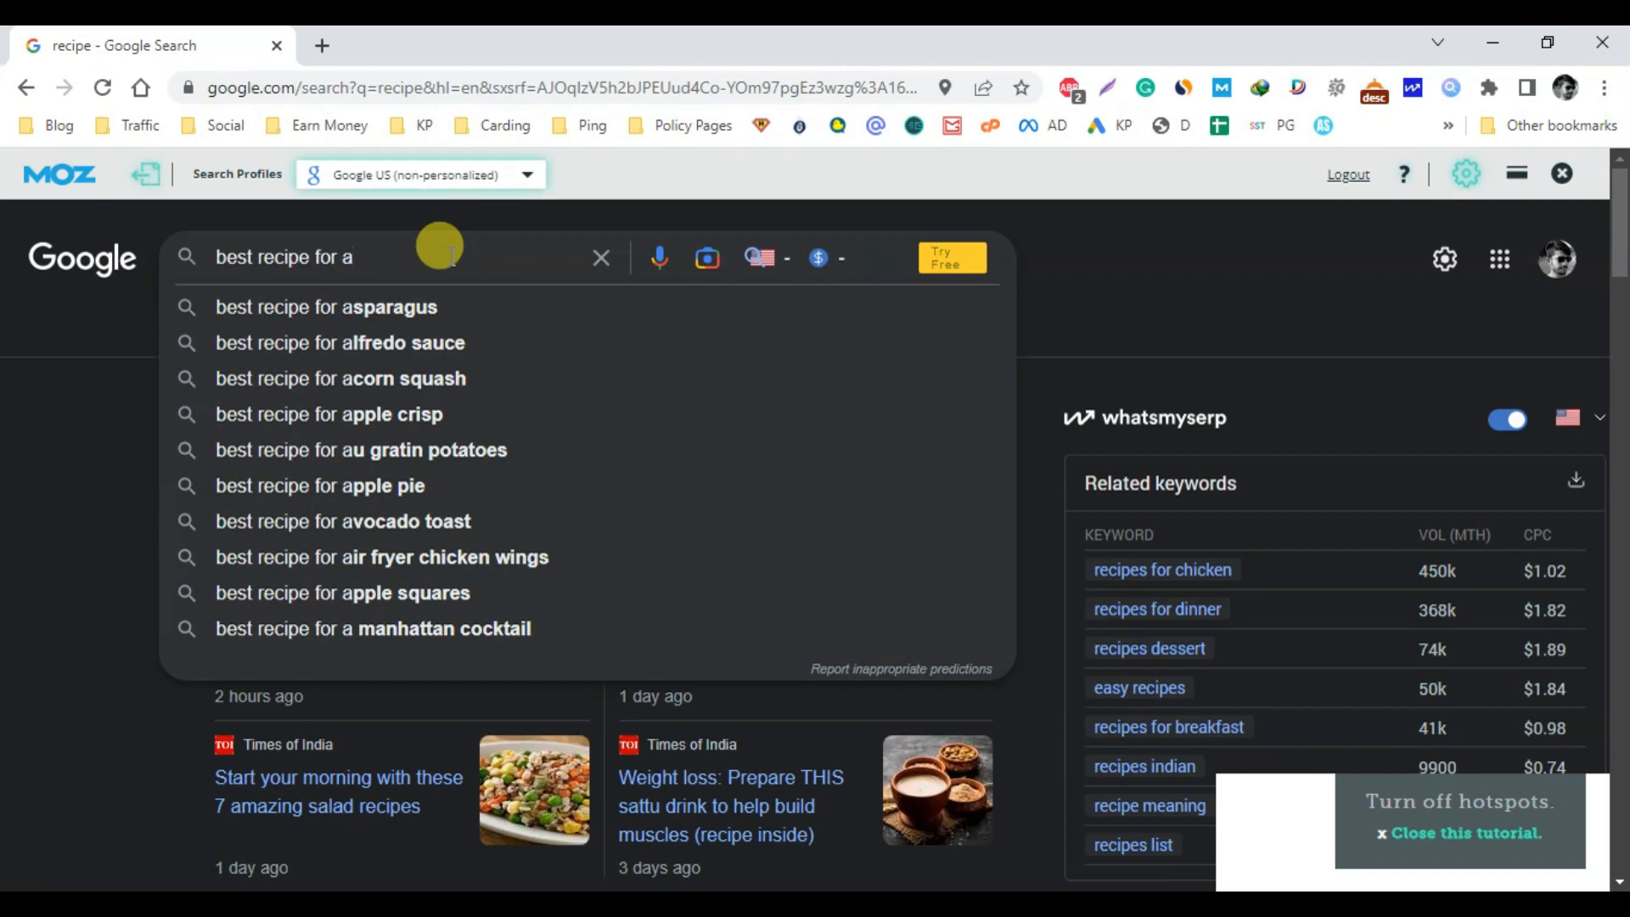
pyautogui.press('BackSpace')
pyautogui.write('b')
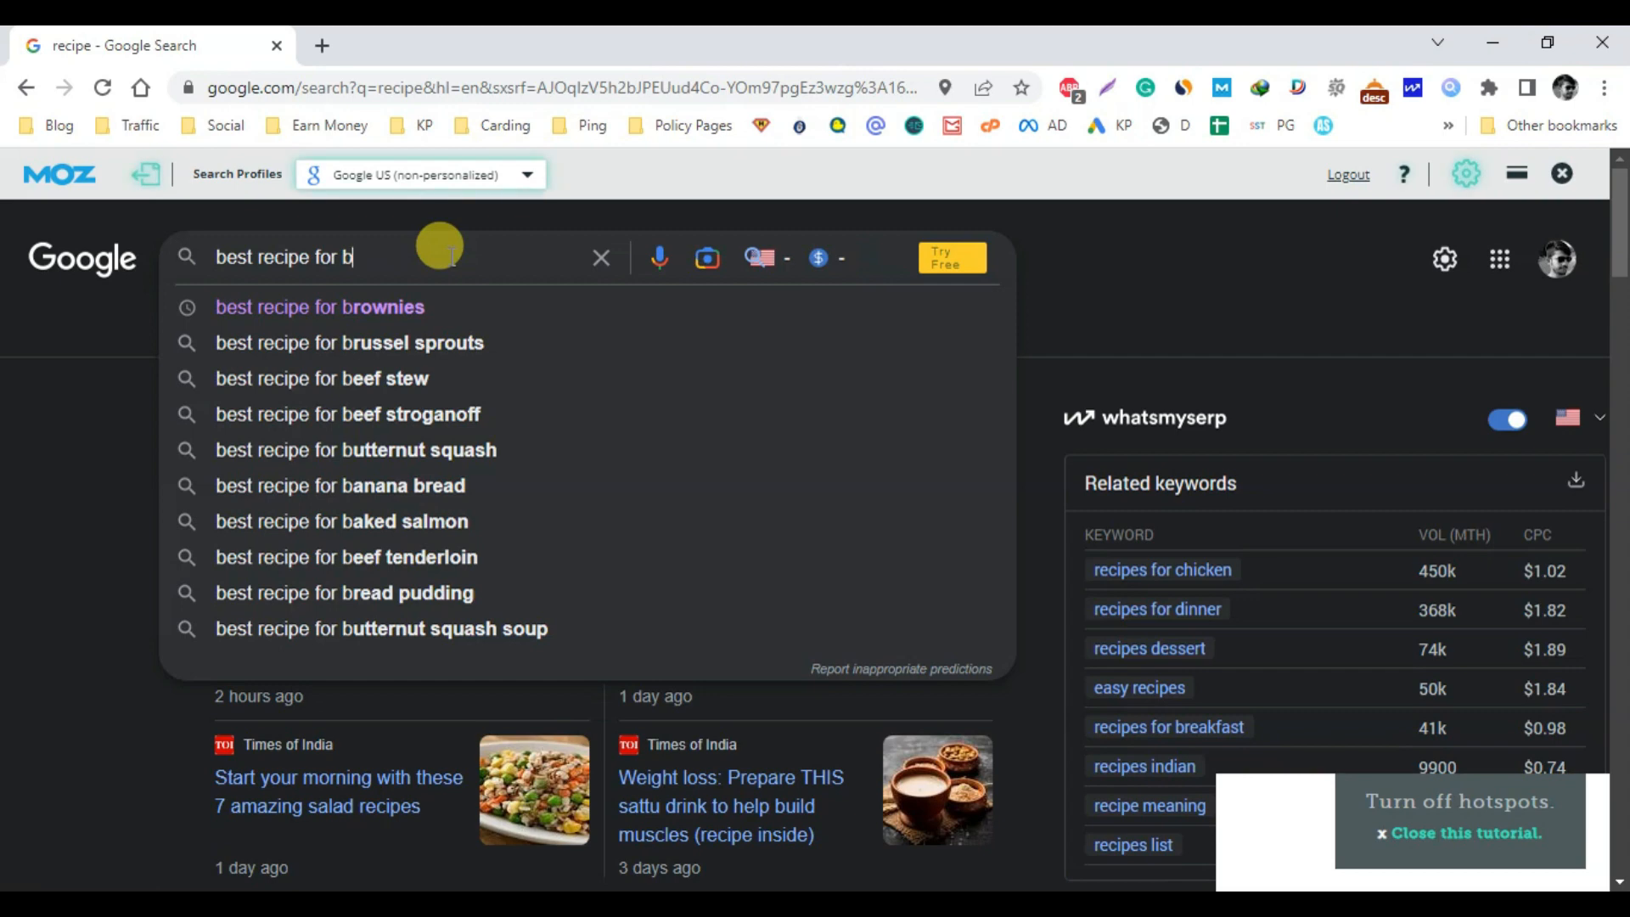
pyautogui.press('BackSpace')
pyautogui.write('c')
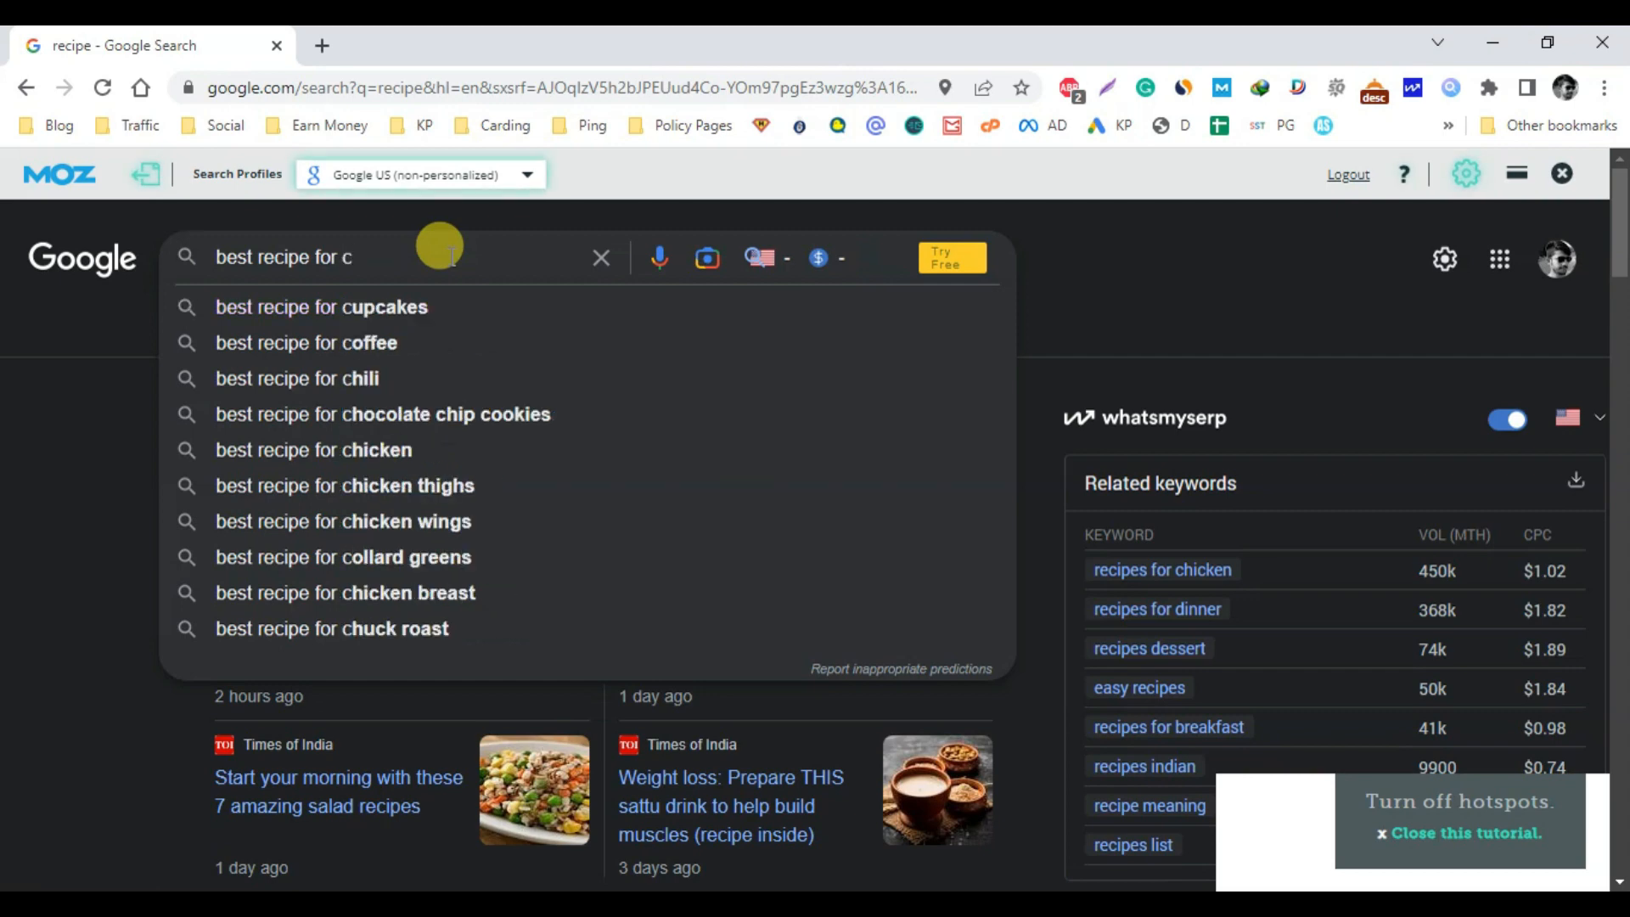
pyautogui.press('BackSpace')
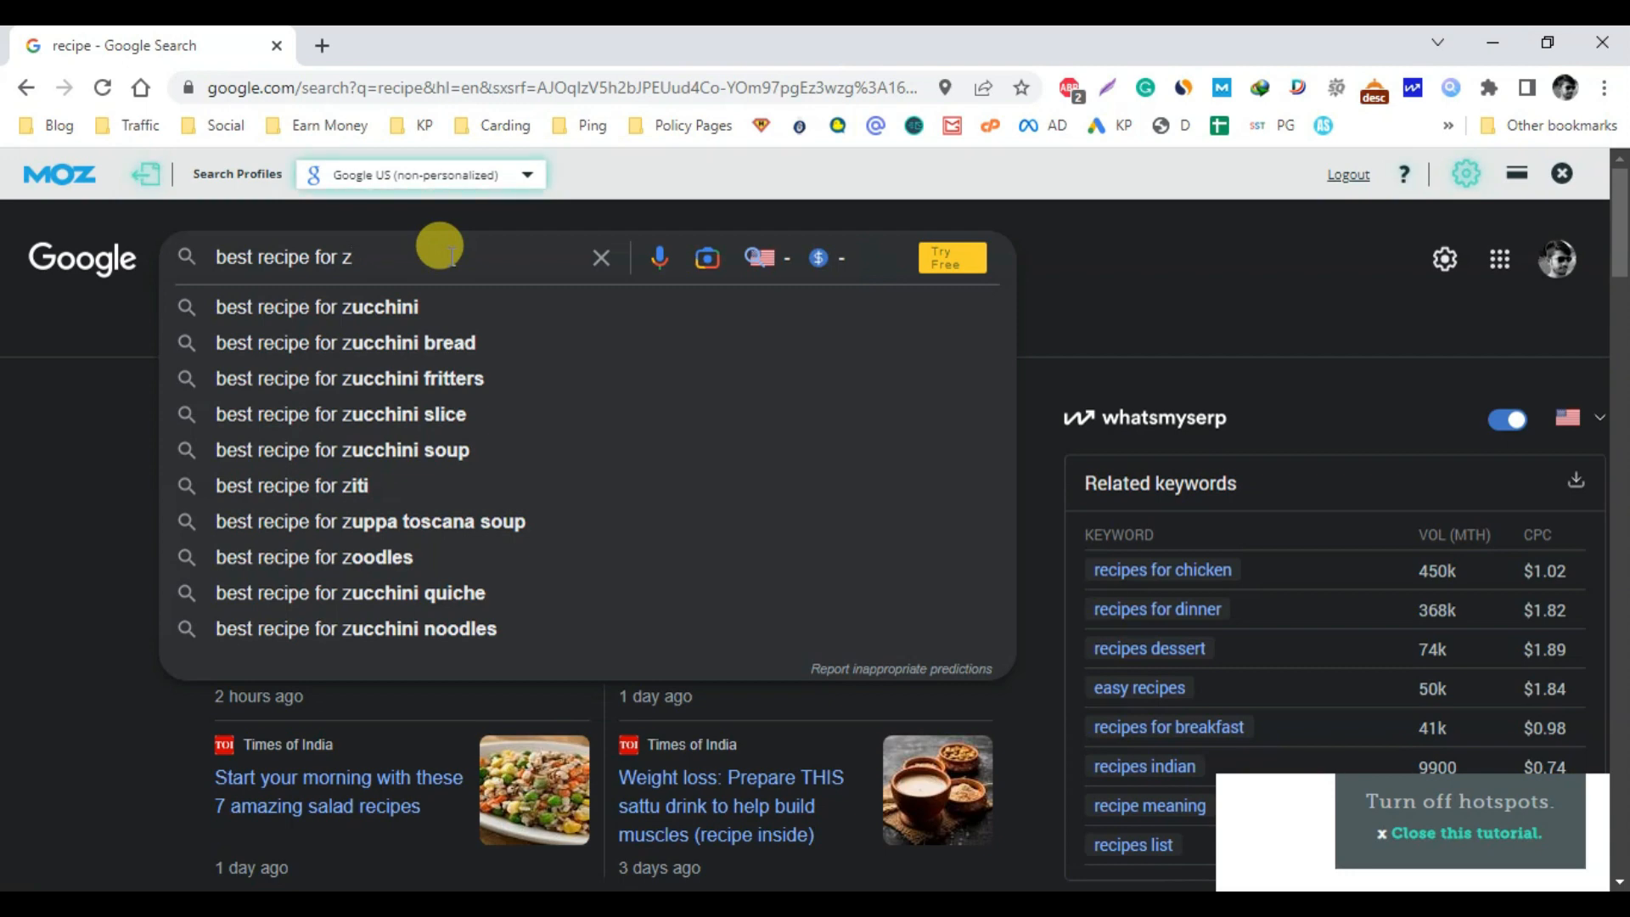
pyautogui.press('BackSpace')
# Compare the suggestions for the letters b and c, and search for the suggested query "best recipe for cupcakes"
pyautogui.write('b')
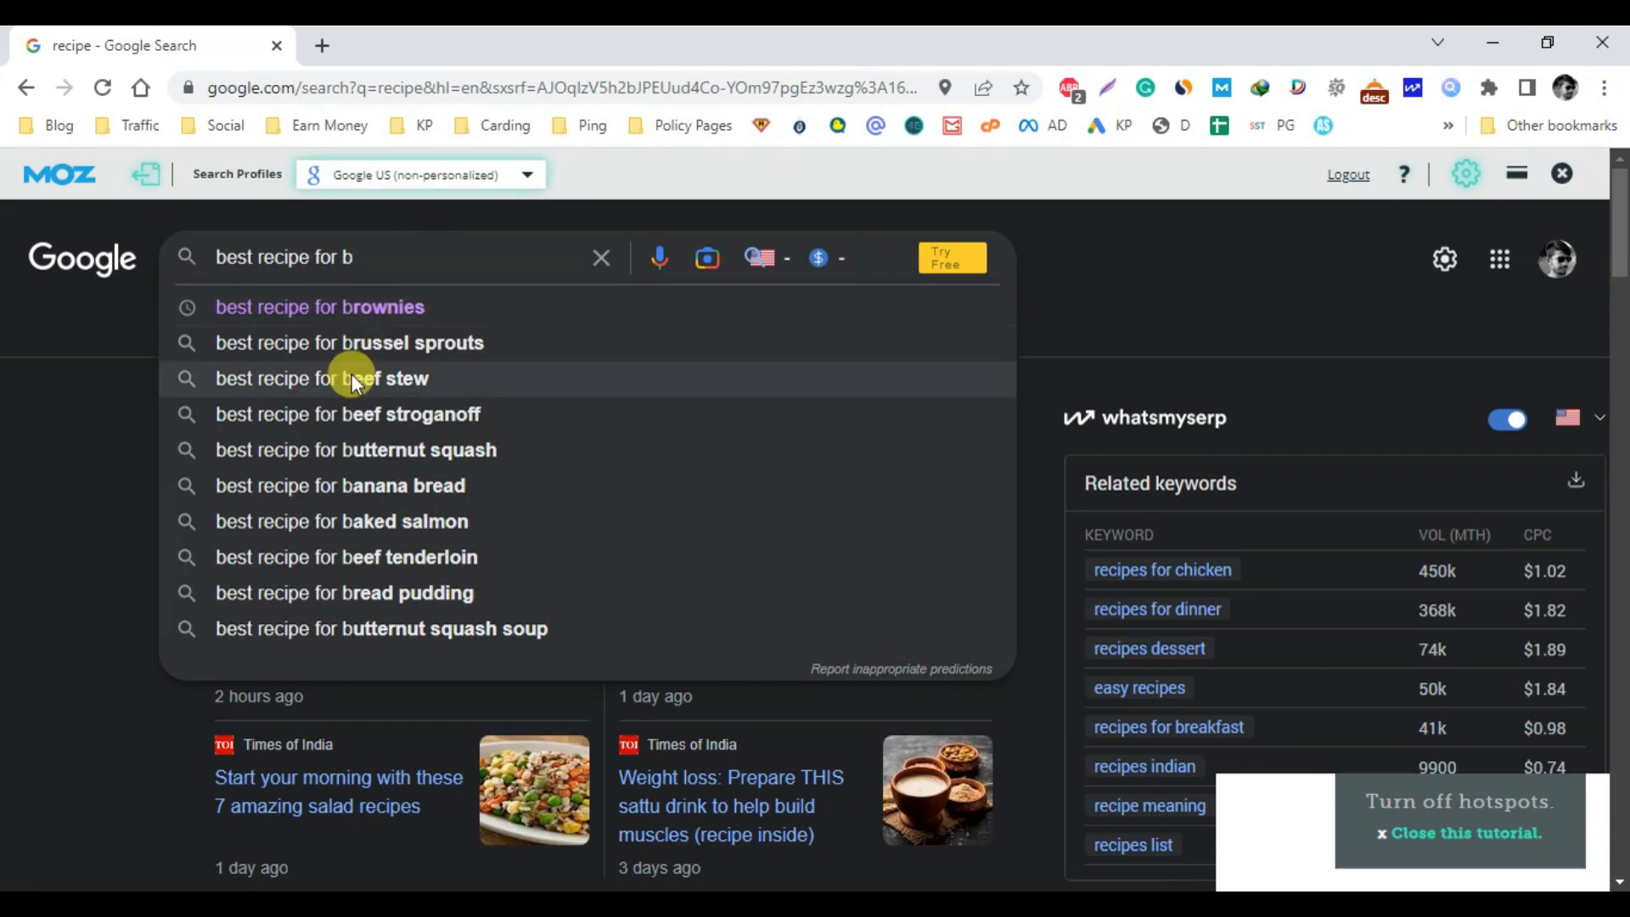
pyautogui.press('BackSpace')
pyautogui.write('c')
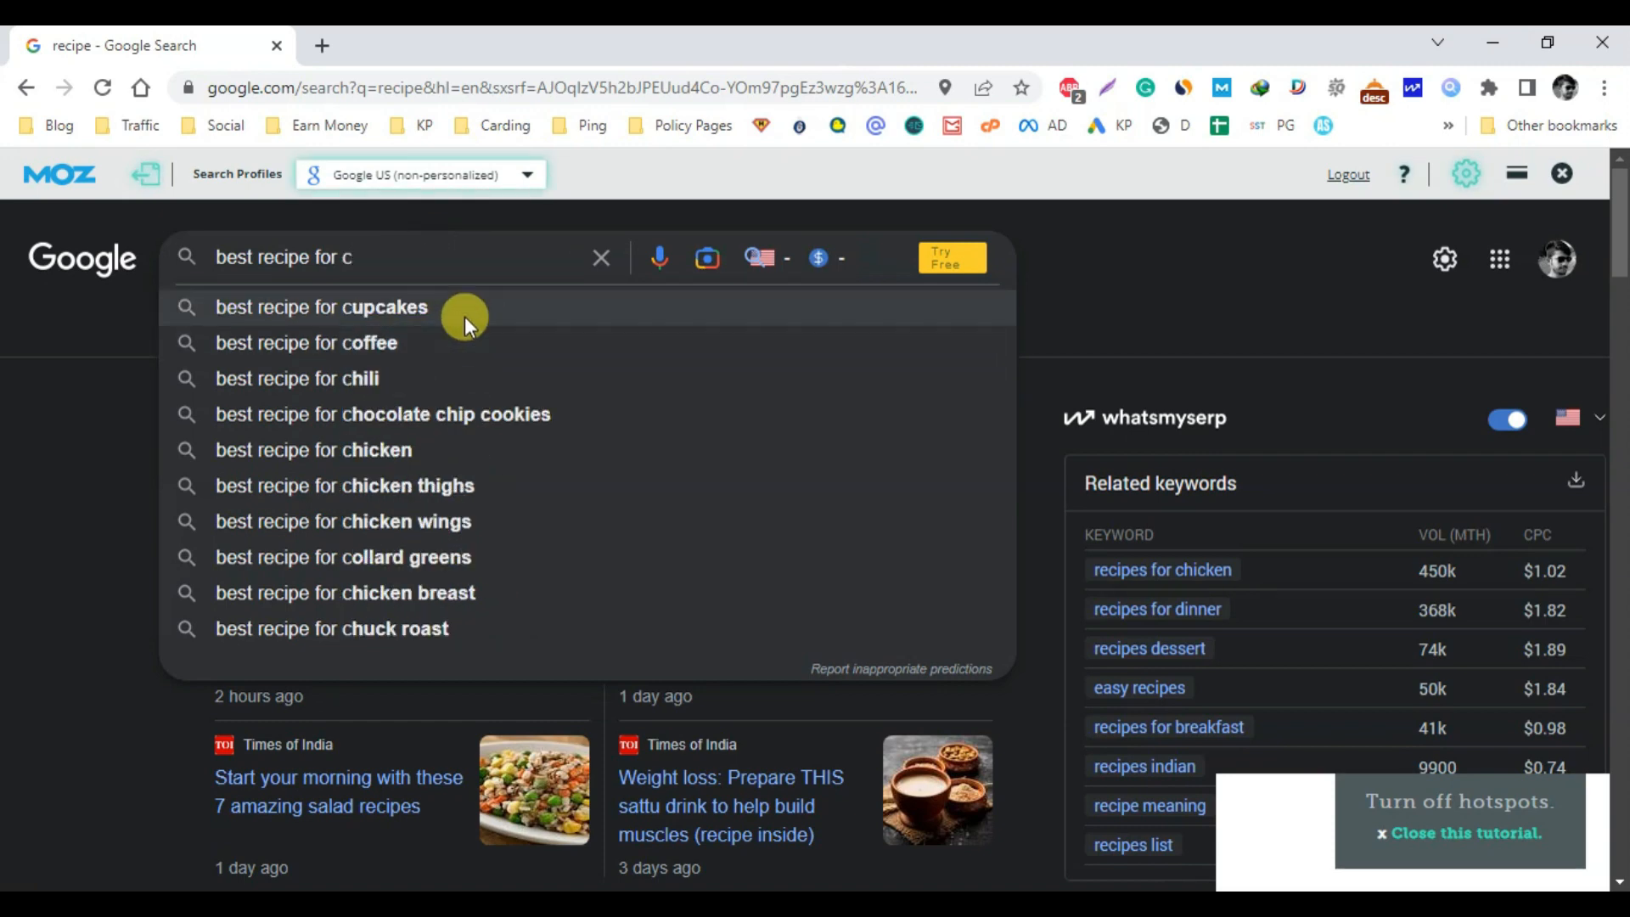
pyautogui.click(465, 316)
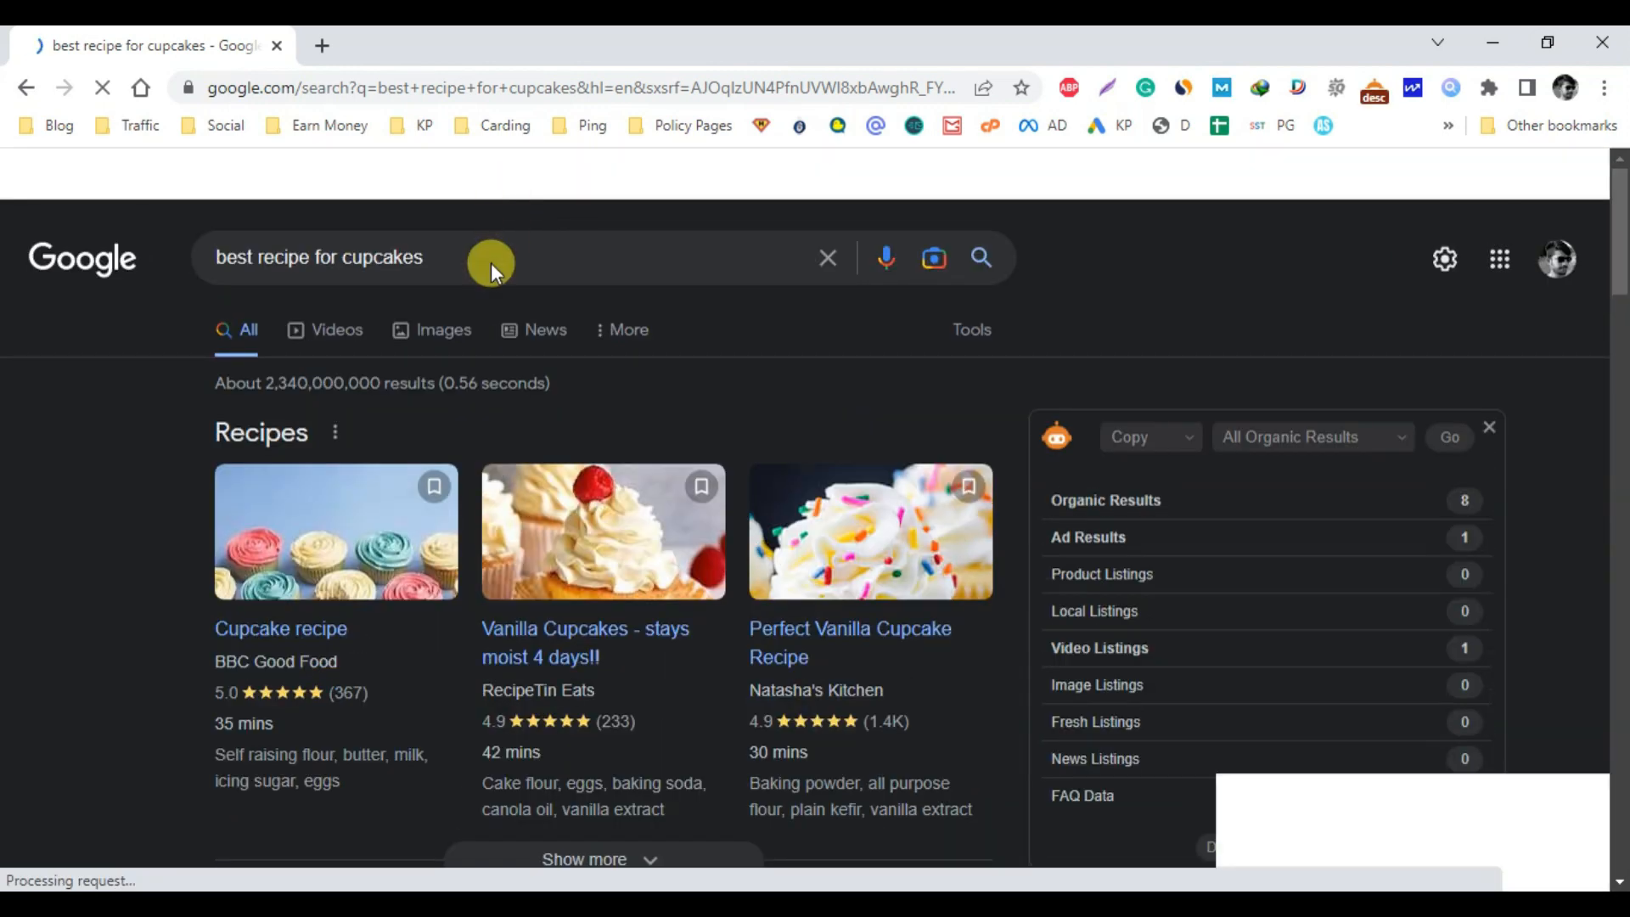
pyautogui.scroll(-3, 483, 349)
pyautogui.scroll(3, 482, 355)
pyautogui.click(486, 240)
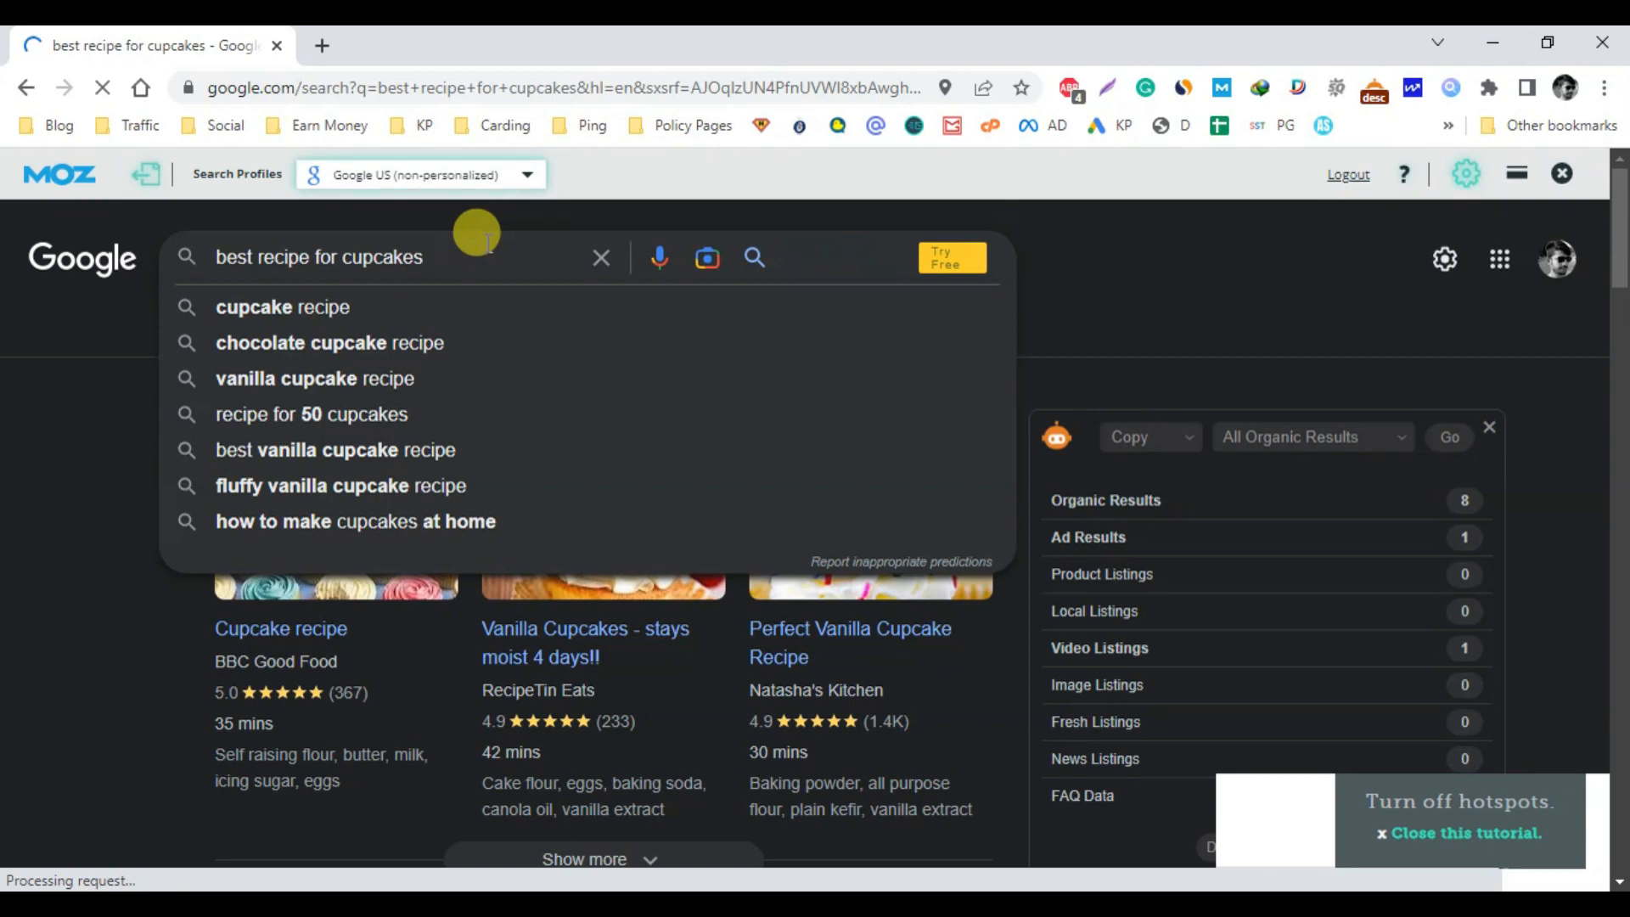
# Open ahrefs.com in a new browser tab and go to its free YouTube Keyword Tool
pyautogui.click(324, 45)
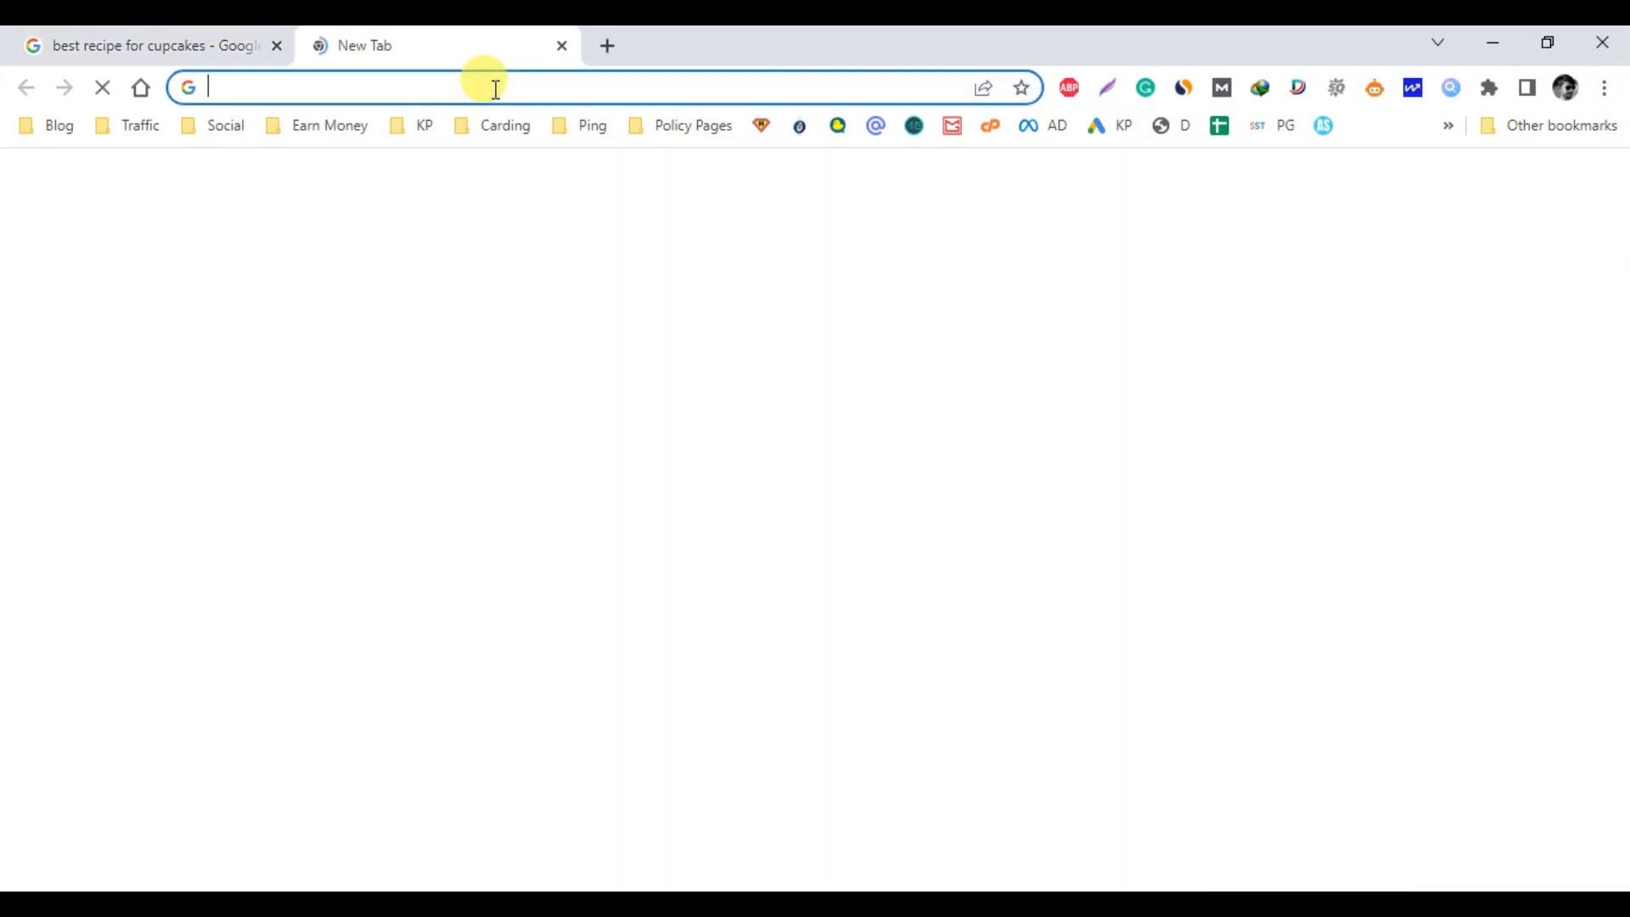
pyautogui.write('ah')
pyautogui.press('Return')
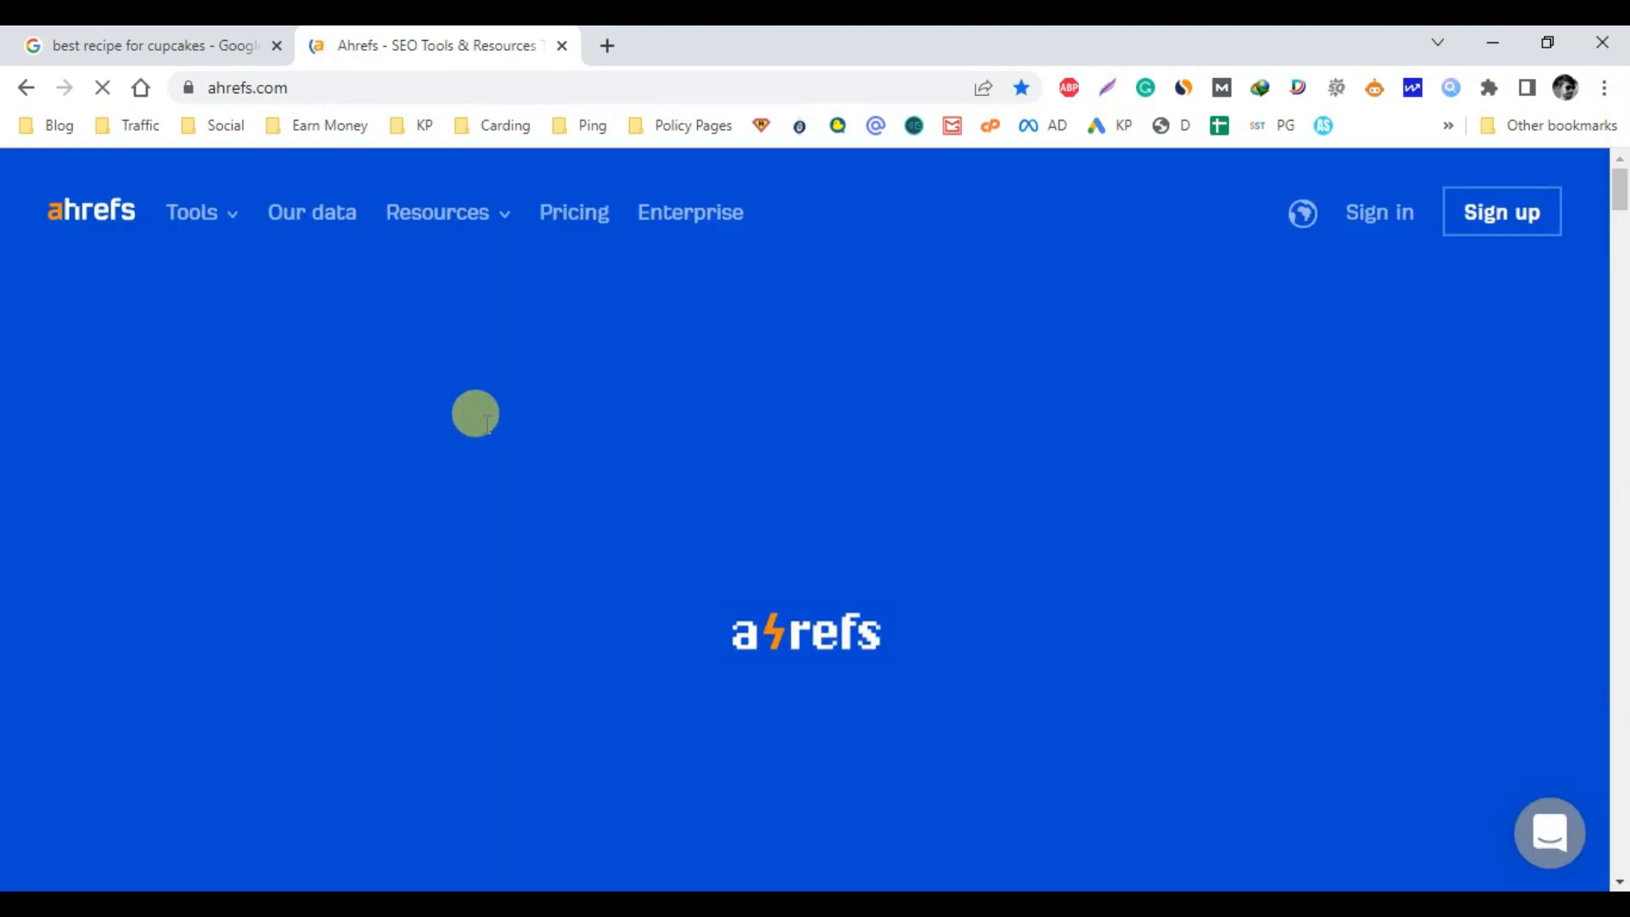
pyautogui.scroll(-3, 476, 411)
pyautogui.scroll(-18, 501, 412)
pyautogui.moveTo(1622, 356); pyautogui.dragTo(1623, 849)
pyautogui.scroll(3, 950, 660)
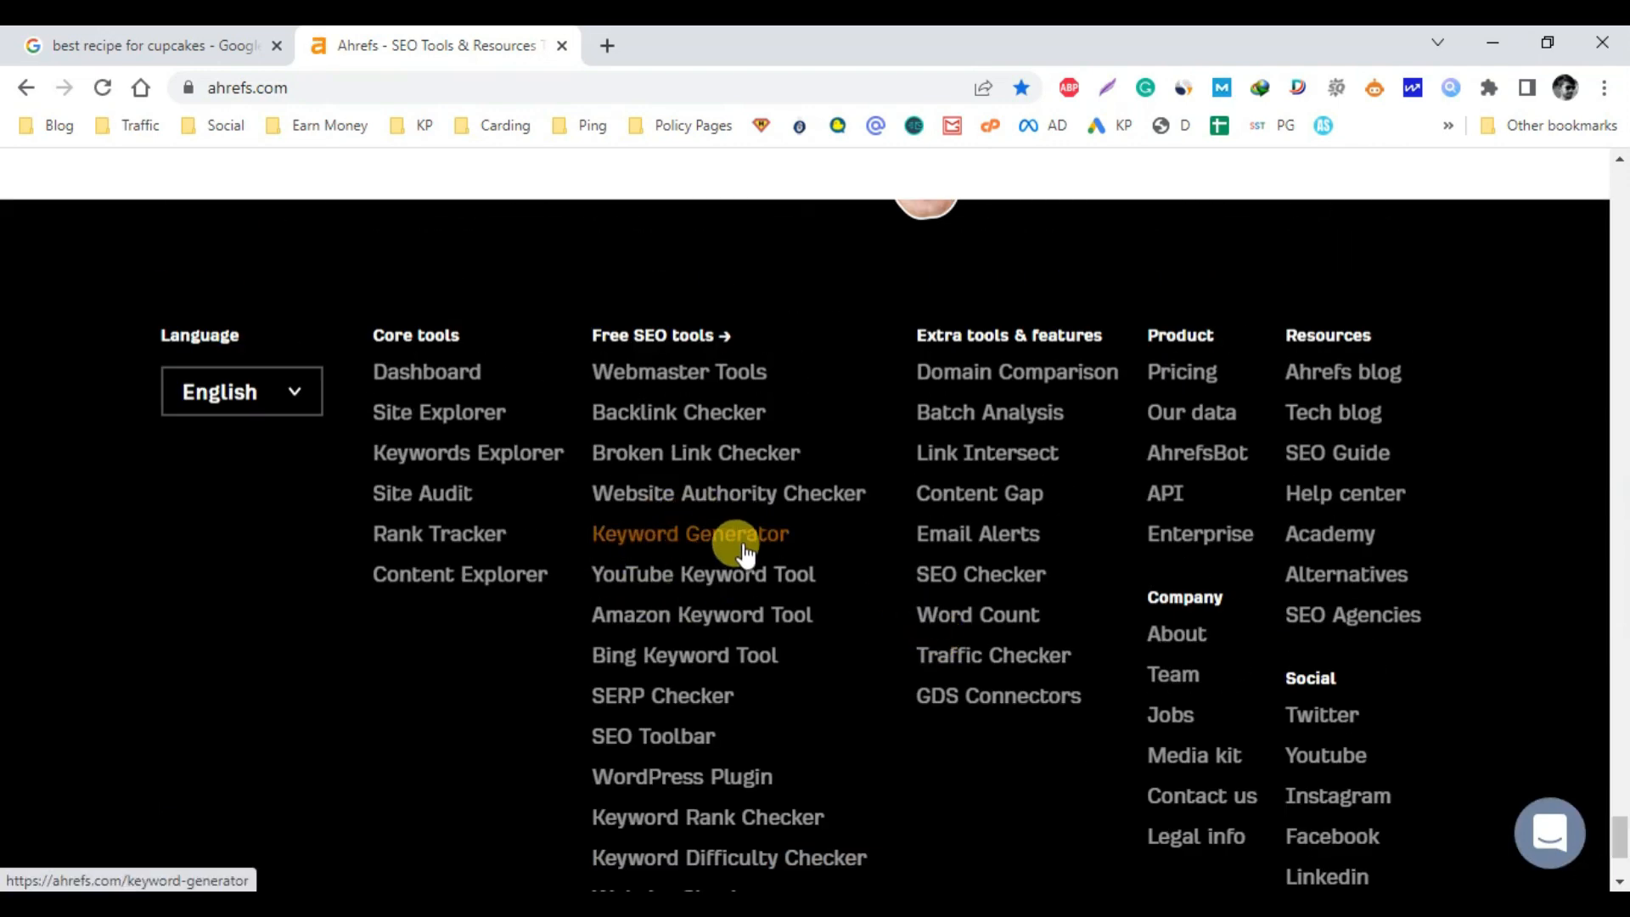
pyautogui.scroll(-1, 722, 543)
pyautogui.click(722, 546)
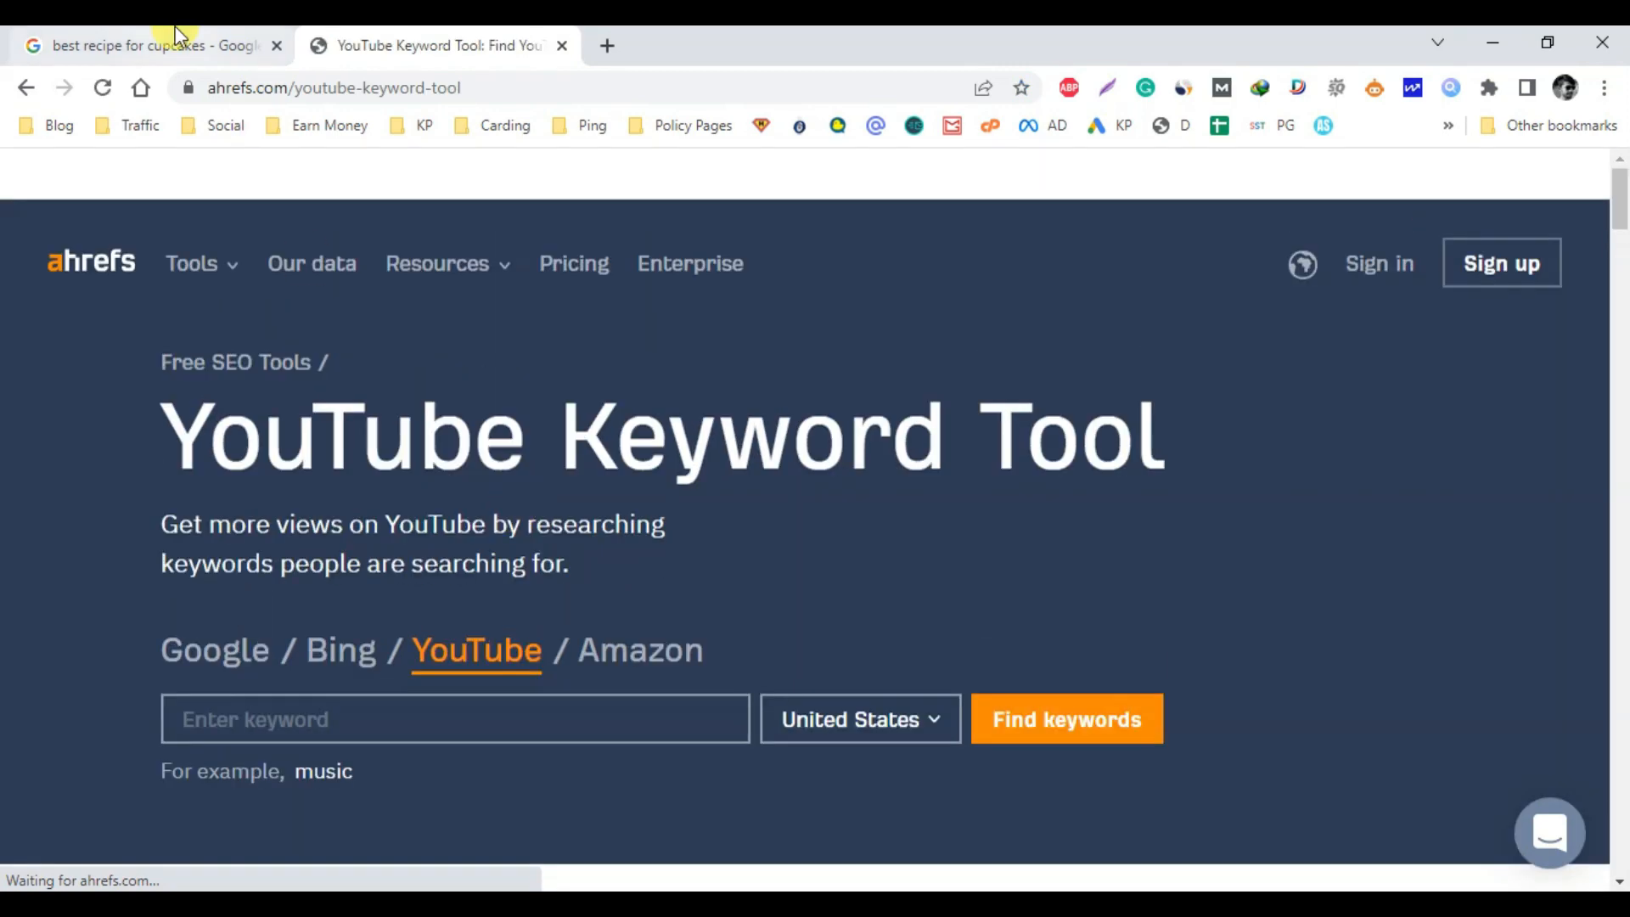
# Copy the query "best recipe for cupcakes" from the Google search into the YouTube Keyword Tool as the keyword
pyautogui.click(178, 39)
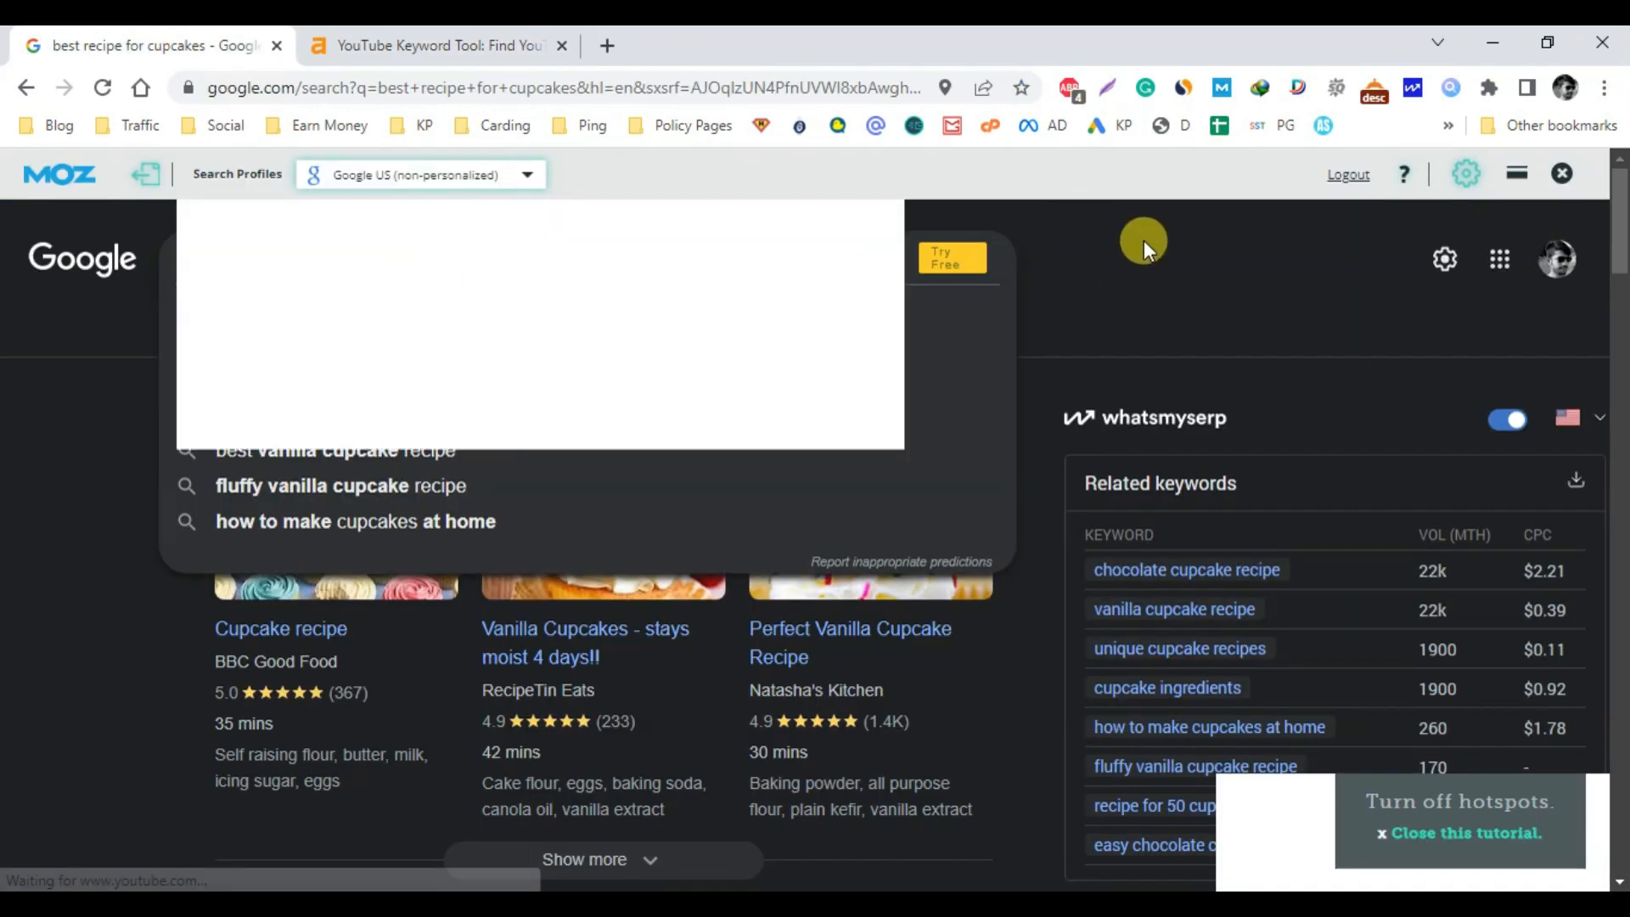
pyautogui.click(1118, 236)
pyautogui.moveTo(482, 259); pyautogui.dragTo(216, 256)
pyautogui.hotkey('ctrl', 'c')
pyautogui.rightClick(393, 254)
pyautogui.click(414, 328)
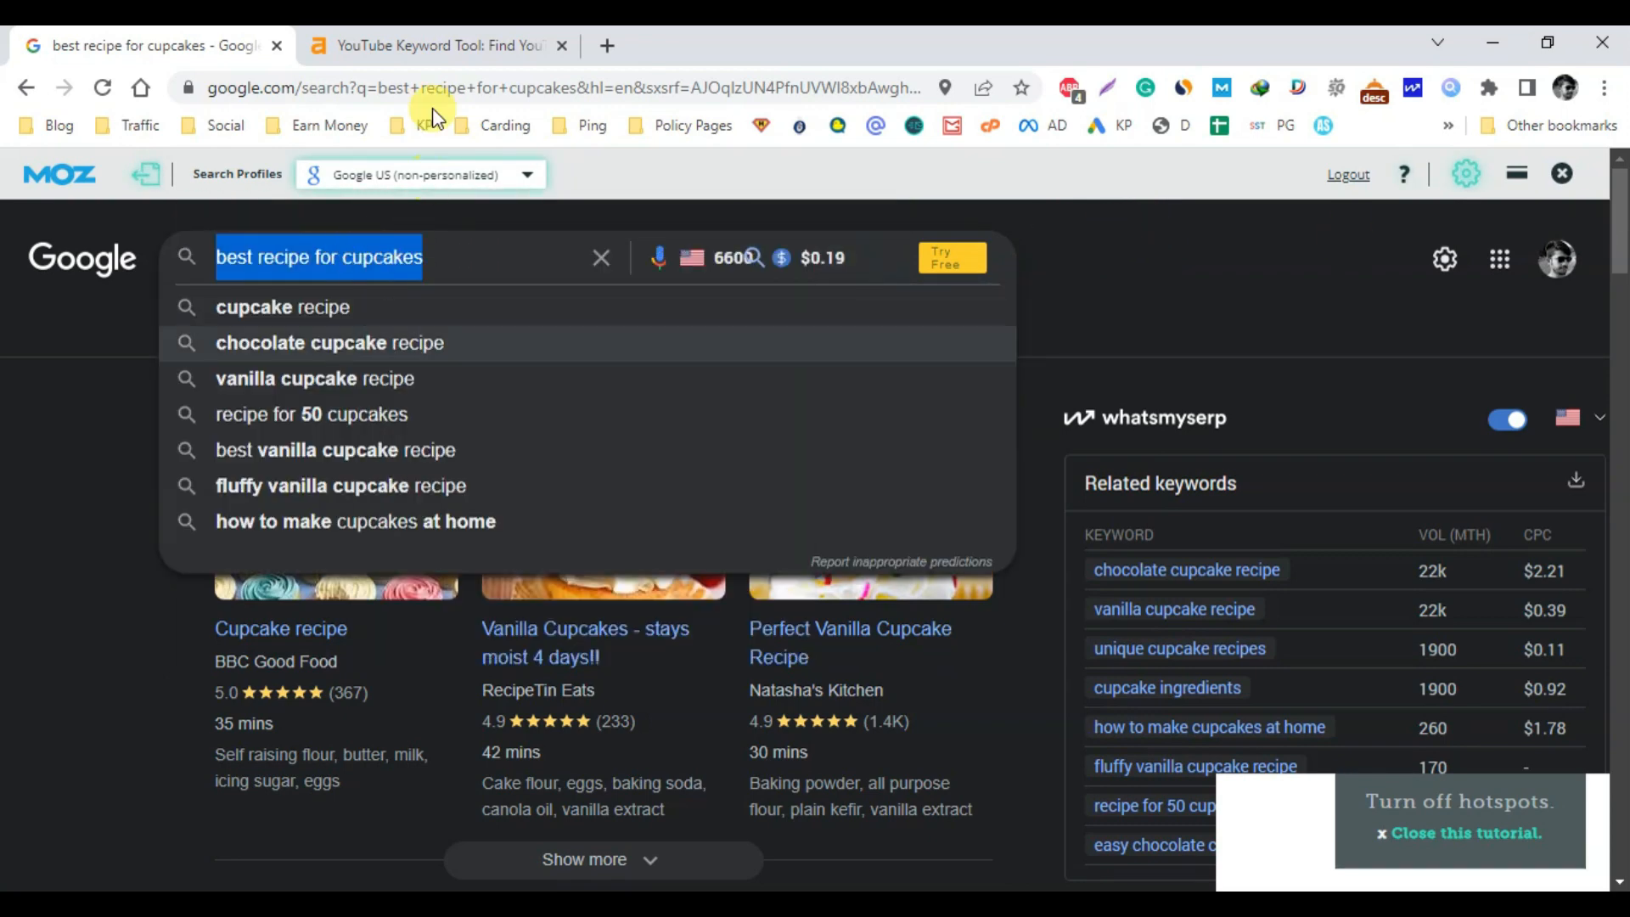
pyautogui.click(436, 45)
pyautogui.click(326, 710)
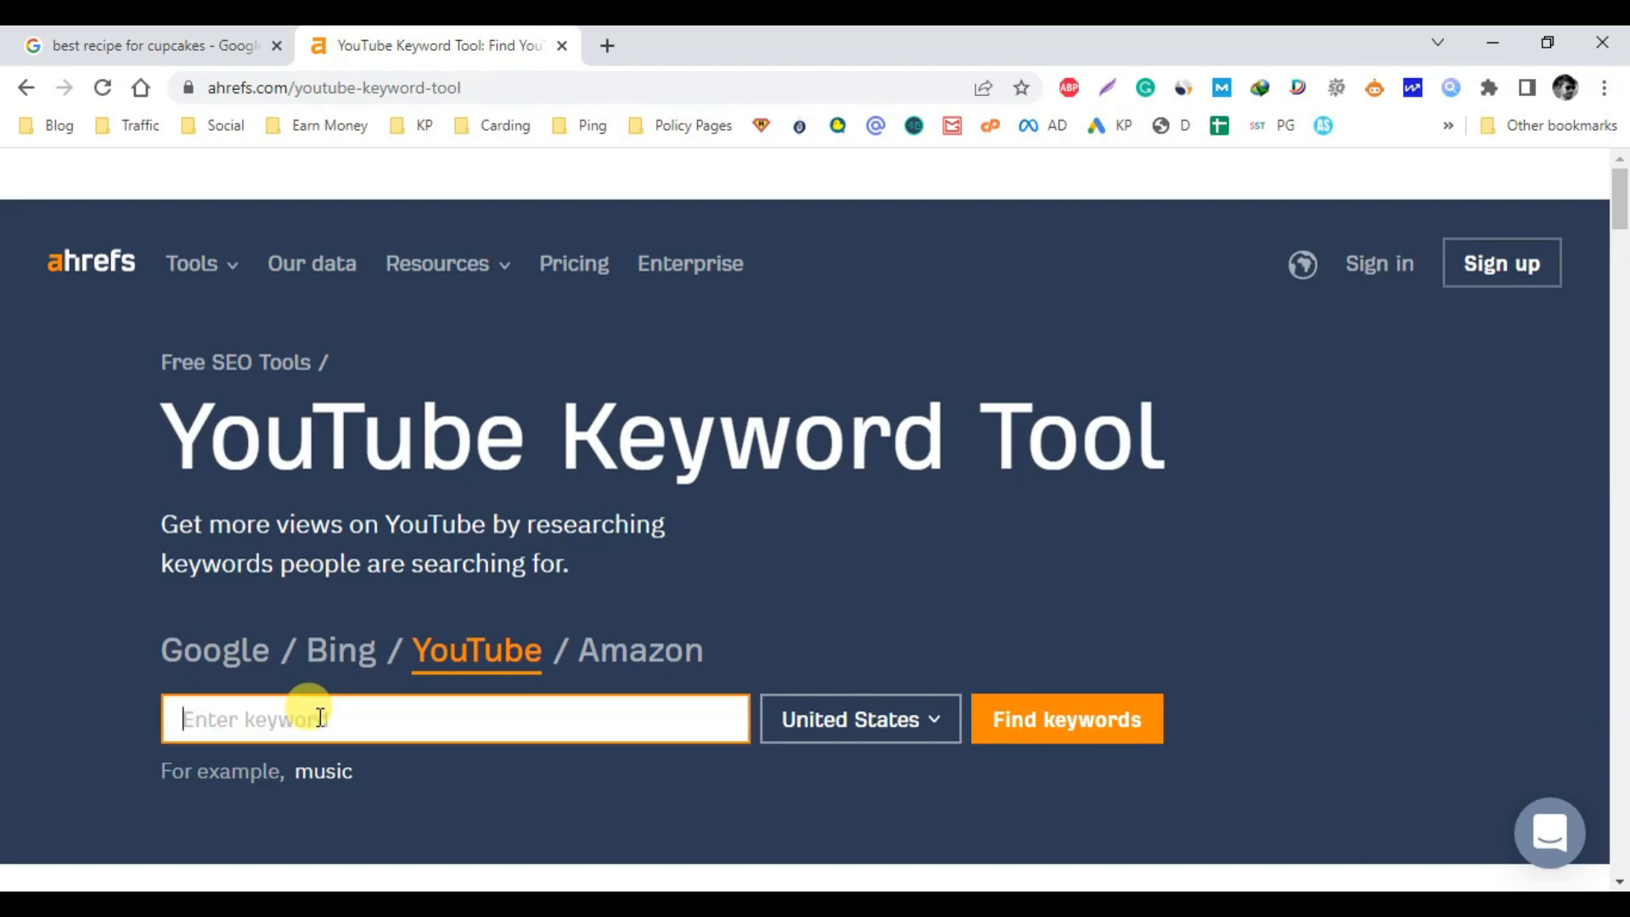
pyautogui.hotkey('ctrl', 'v')
# Look through the available countries, keep United States, and find YouTube keyword ideas for the entered phrase
pyautogui.scroll(-4, 1022, 669)
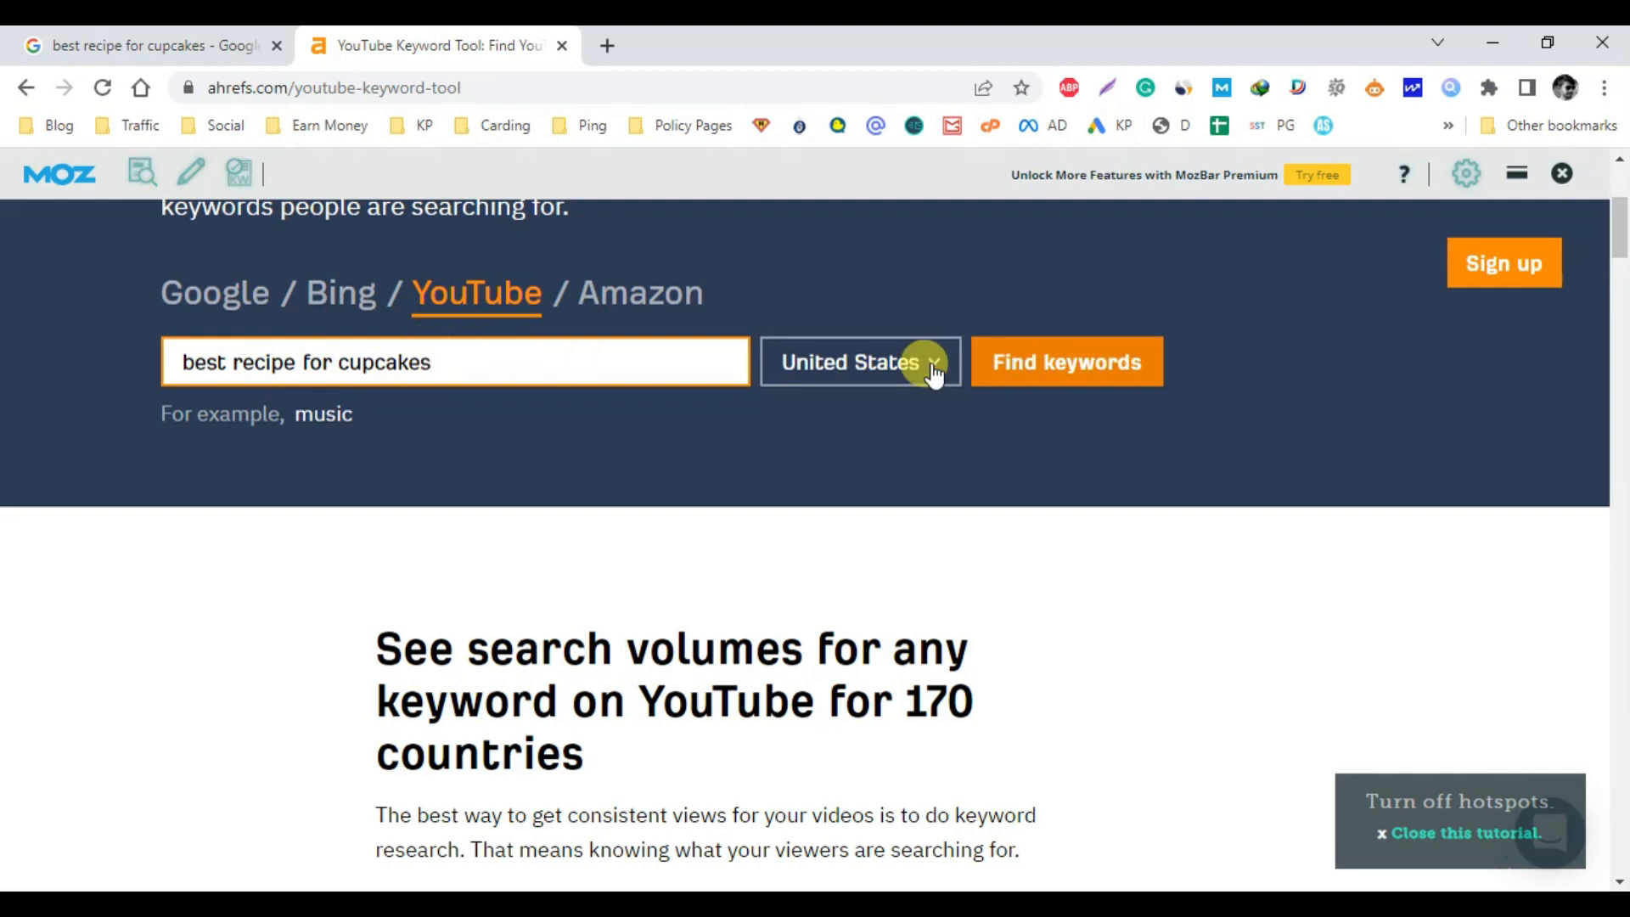
pyautogui.click(898, 363)
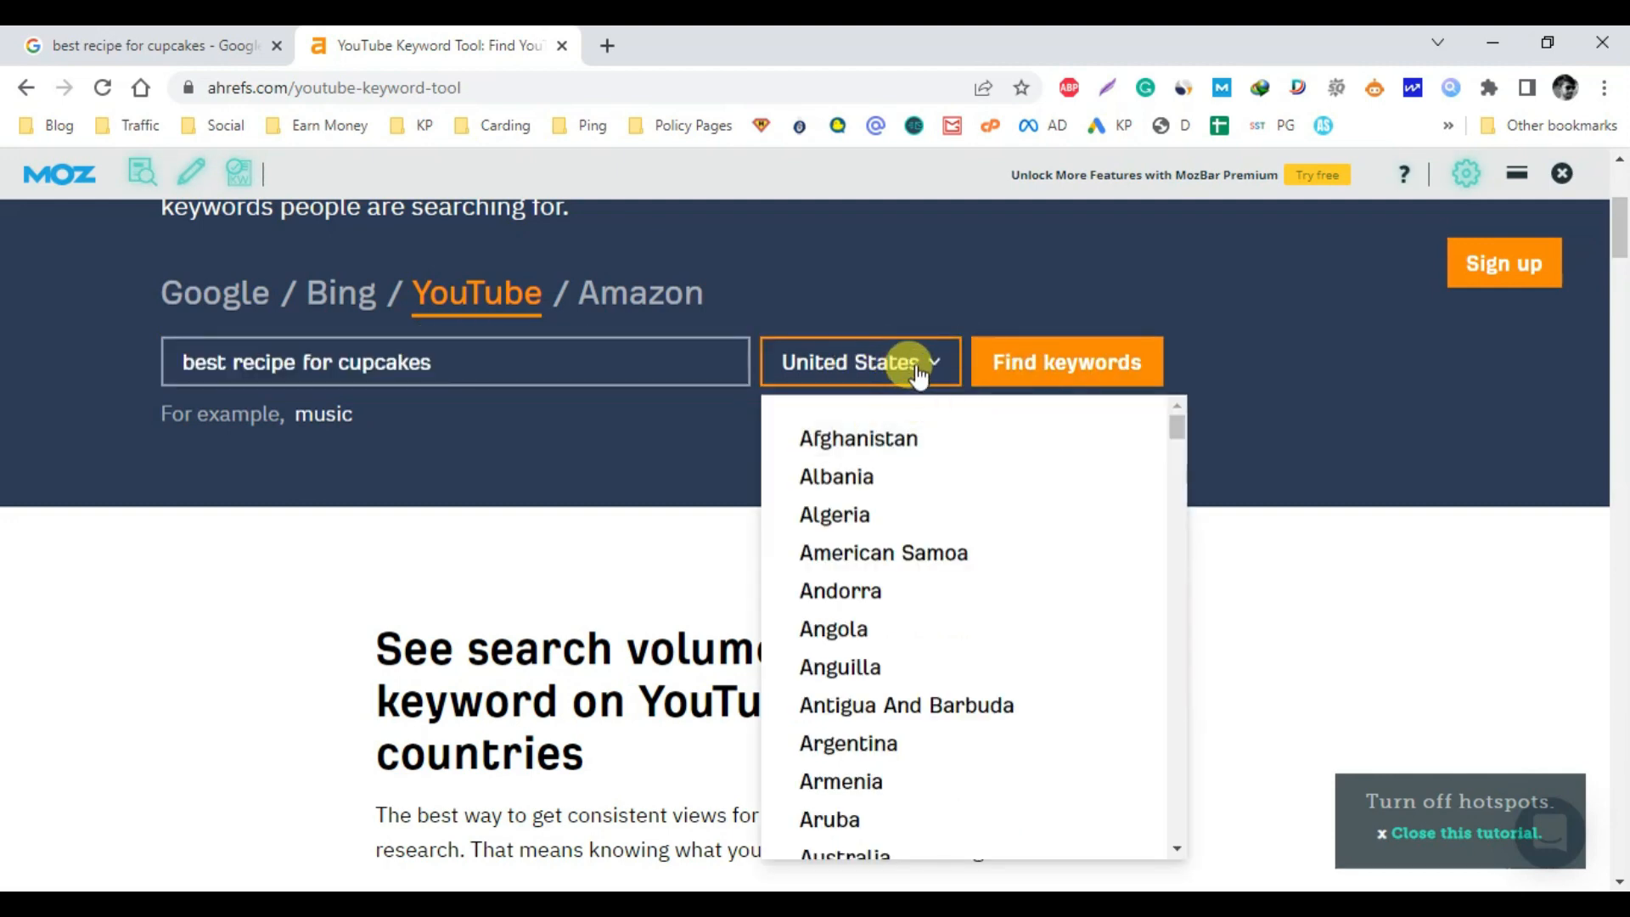
pyautogui.scroll(-5, 905, 586)
pyautogui.scroll(5, 858, 651)
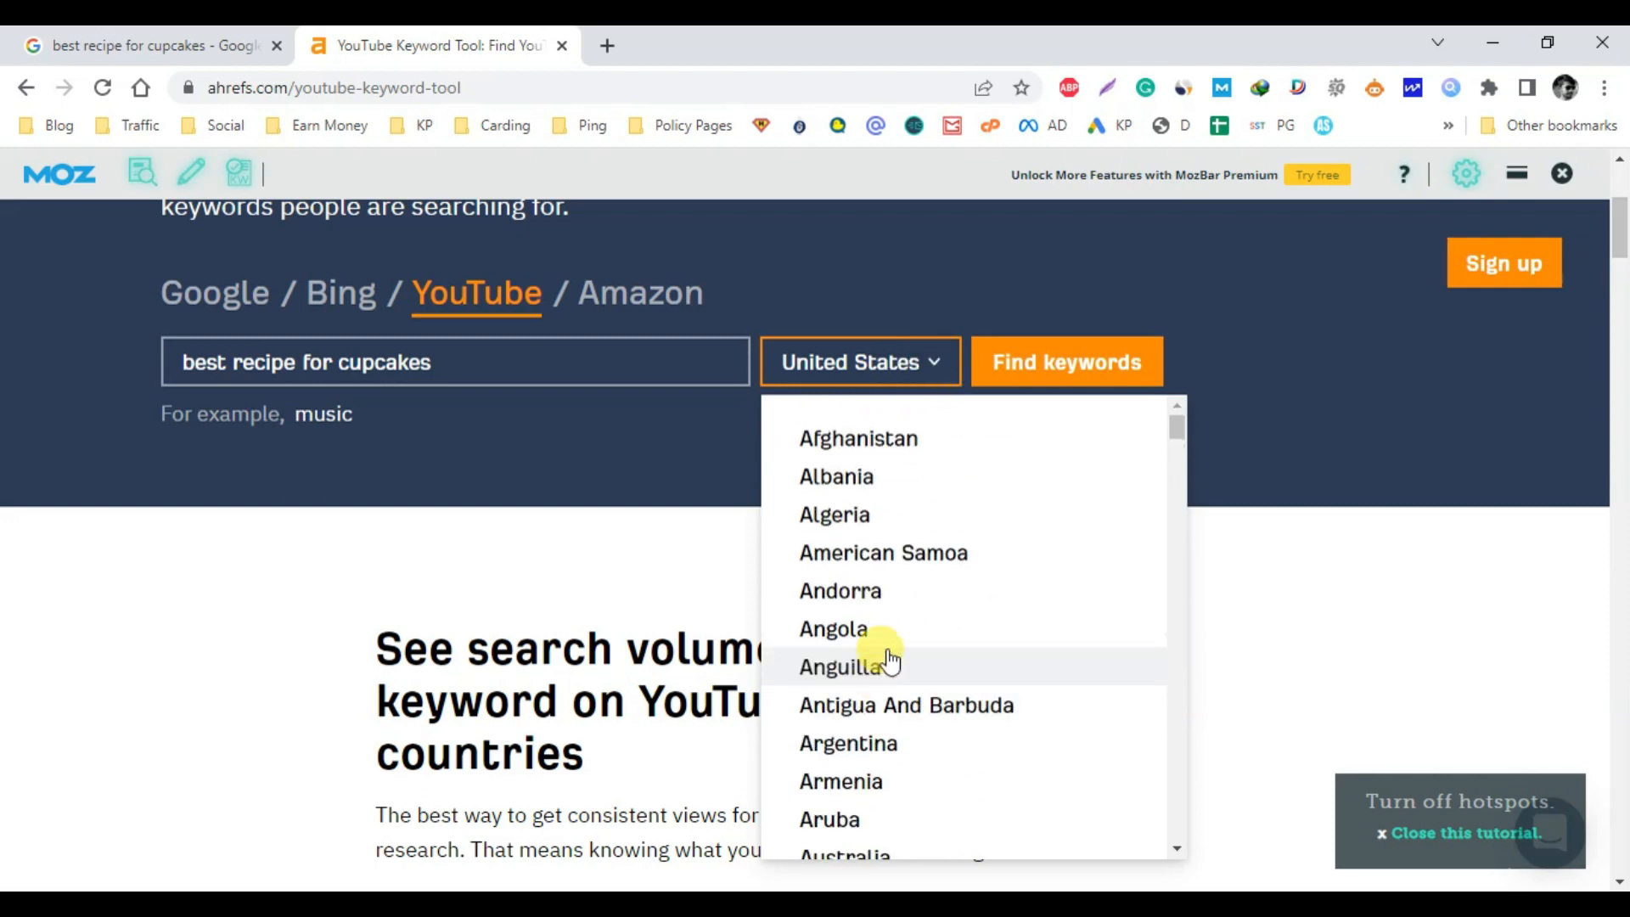
pyautogui.click(1107, 374)
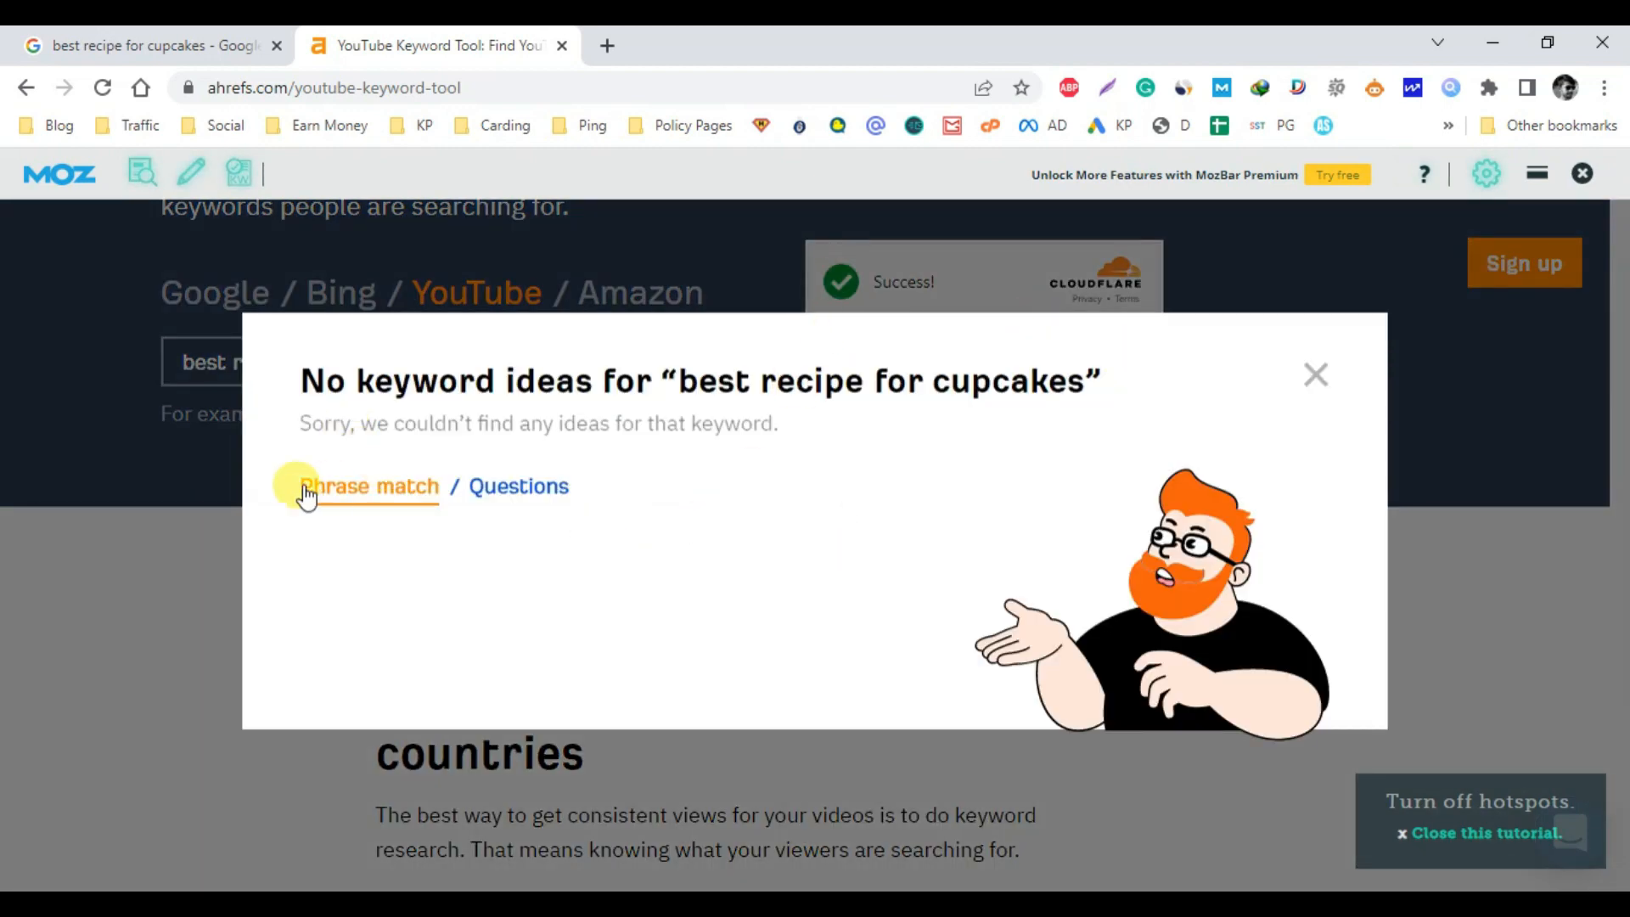
# Read the phrase match result, check the question keyword ideas, and close the results window
pyautogui.moveTo(307, 382); pyautogui.dragTo(1128, 407)
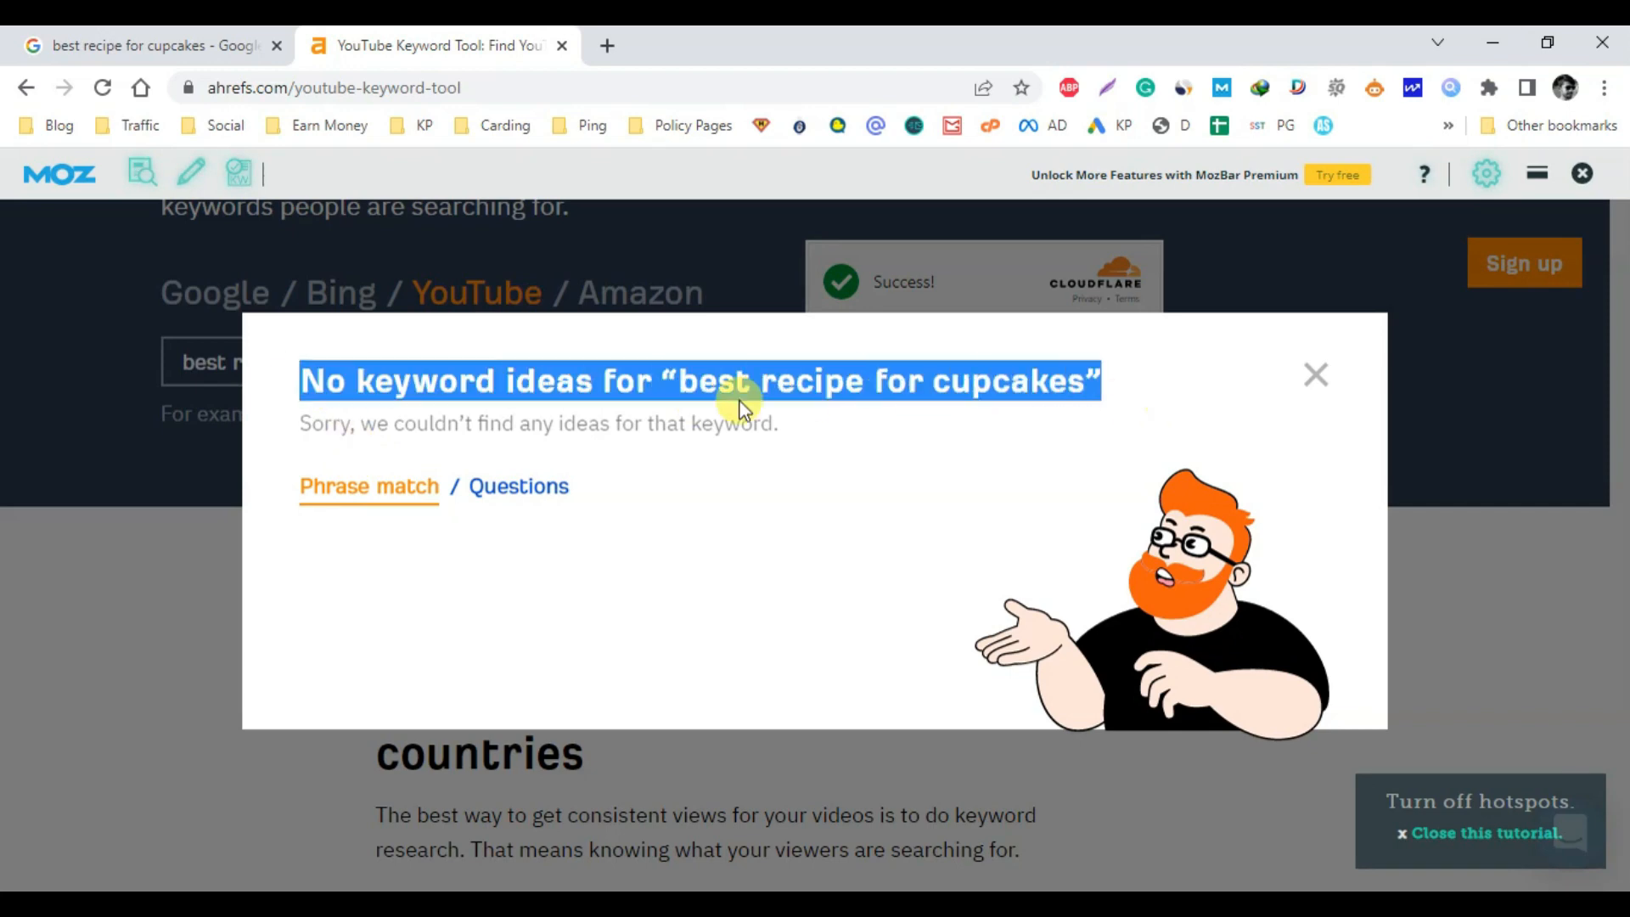
pyautogui.click(622, 379)
pyautogui.moveTo(306, 386); pyautogui.dragTo(538, 477)
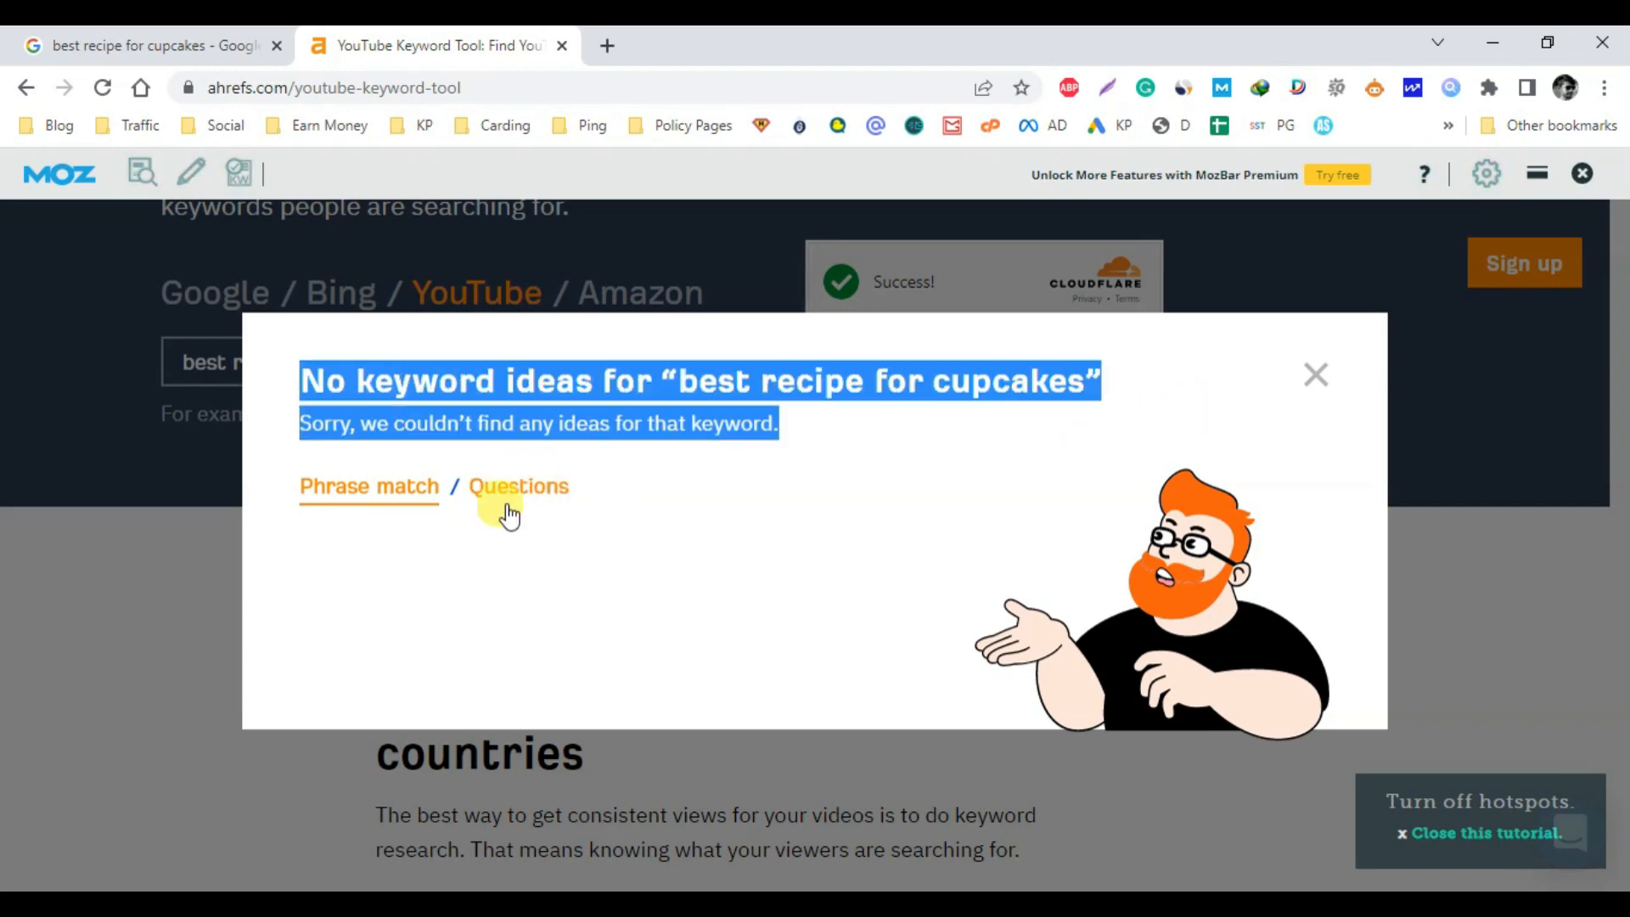
pyautogui.click(511, 484)
pyautogui.click(340, 440)
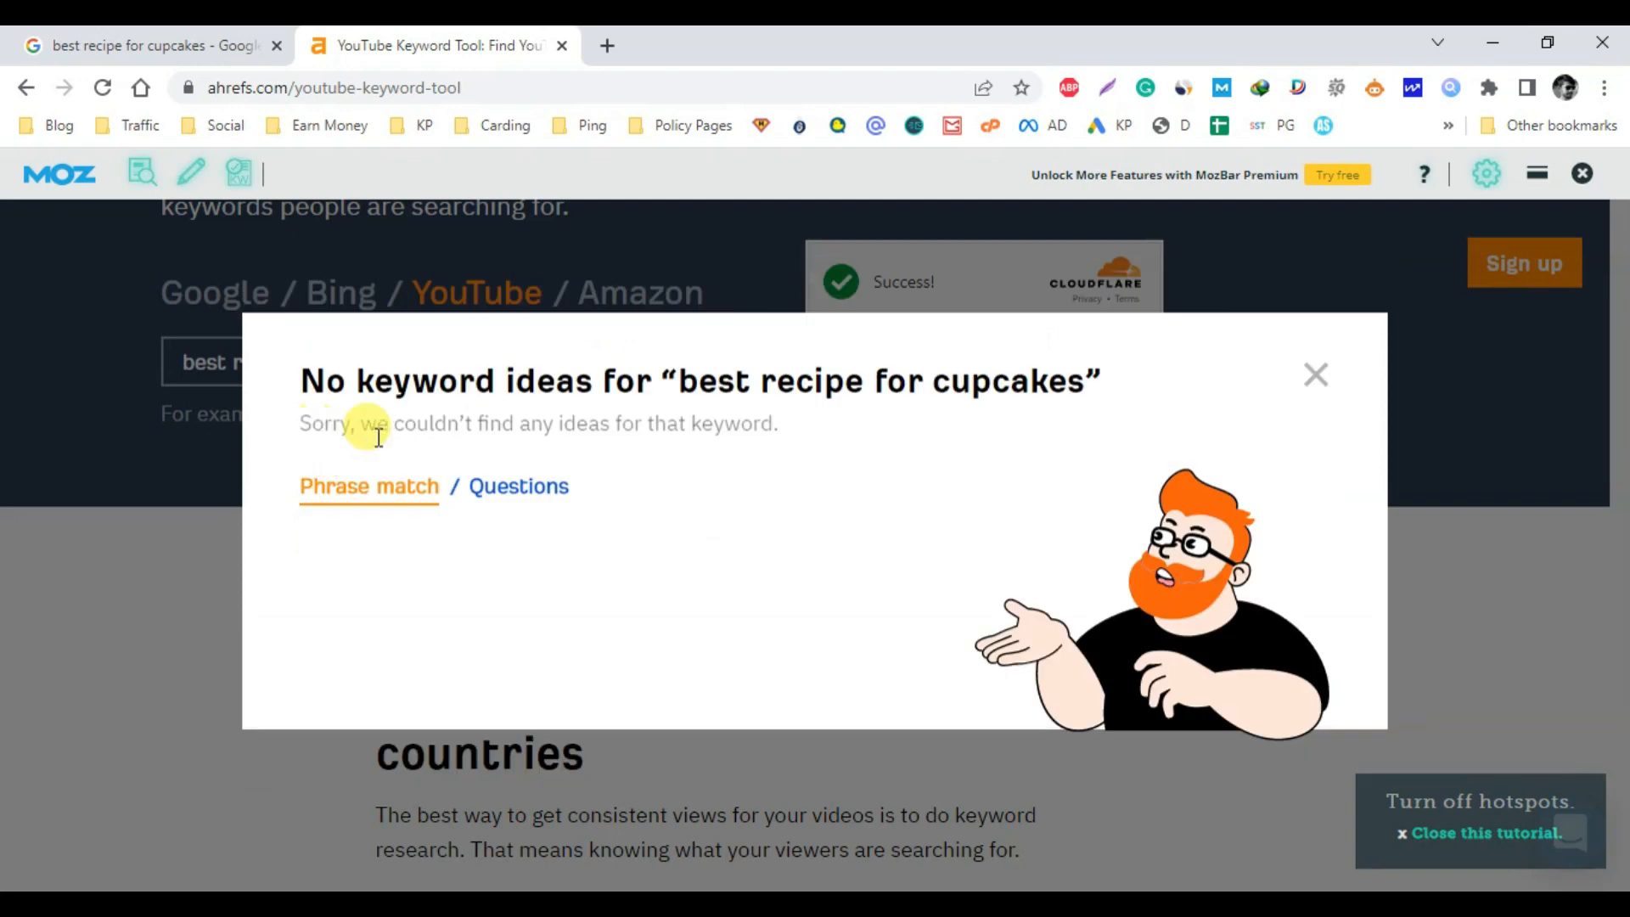
pyautogui.click(522, 477)
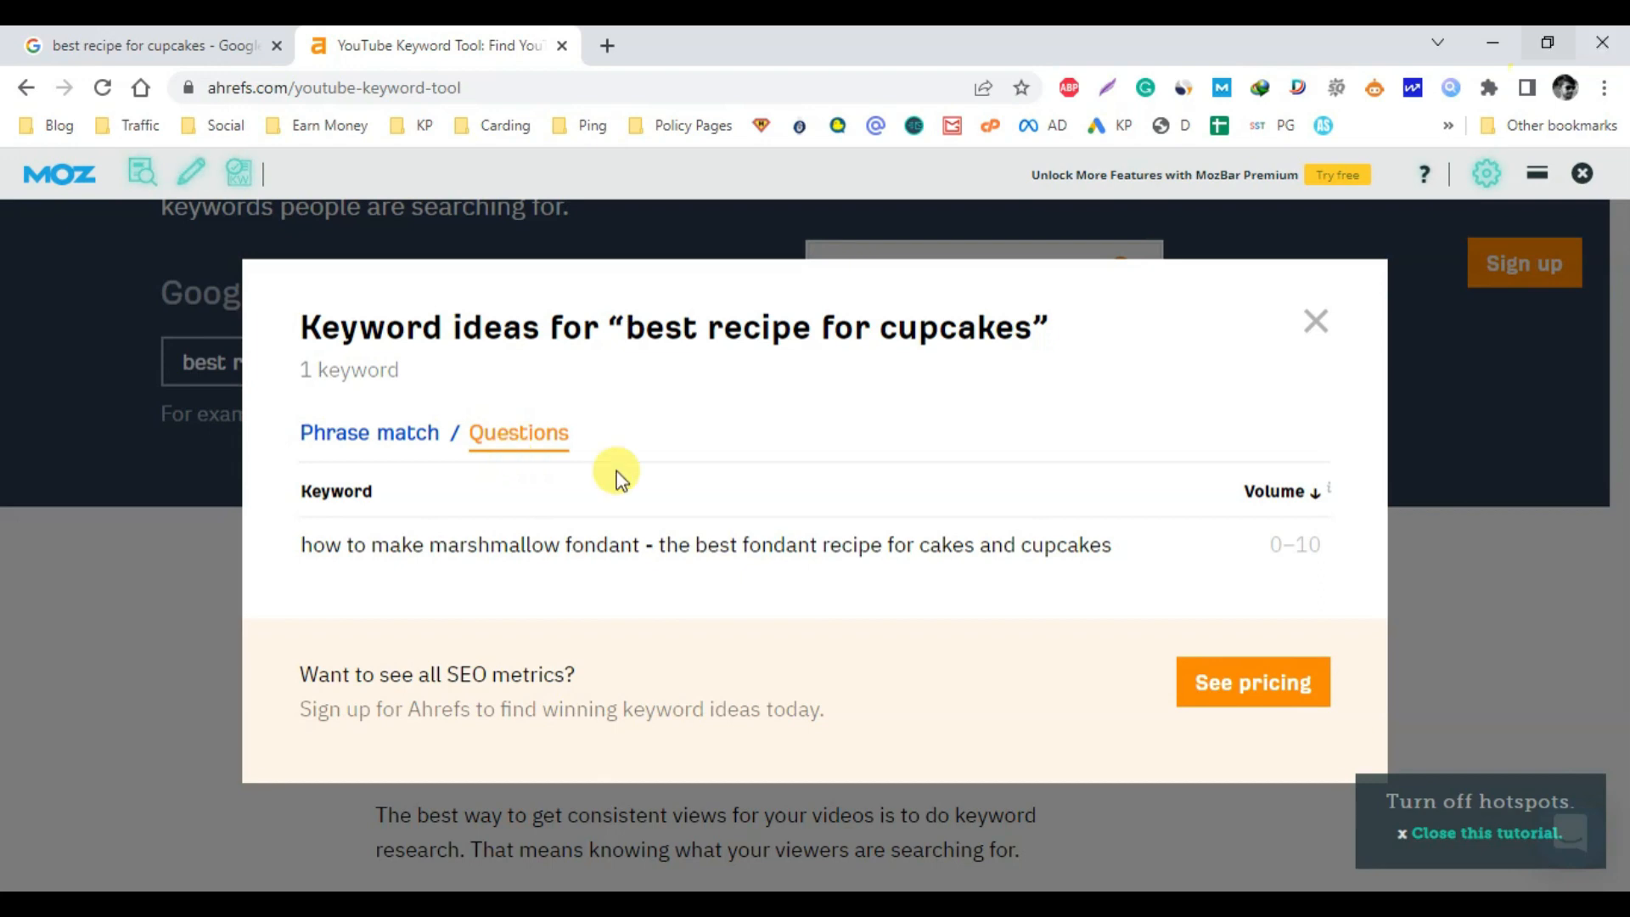
pyautogui.moveTo(241, 25)
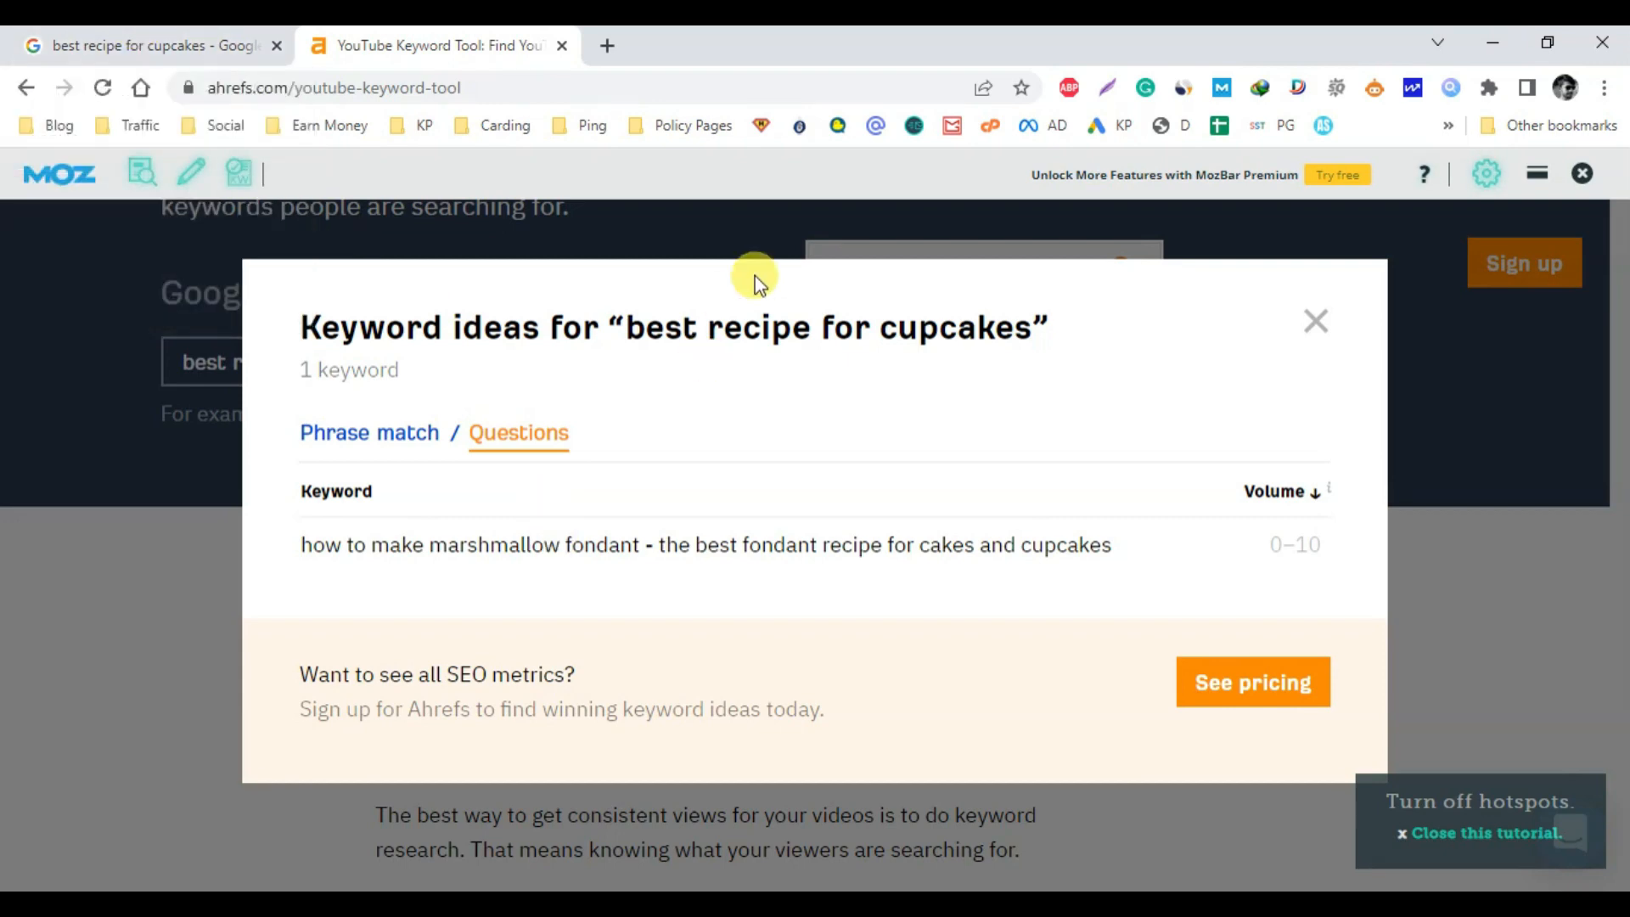
pyautogui.click(1312, 339)
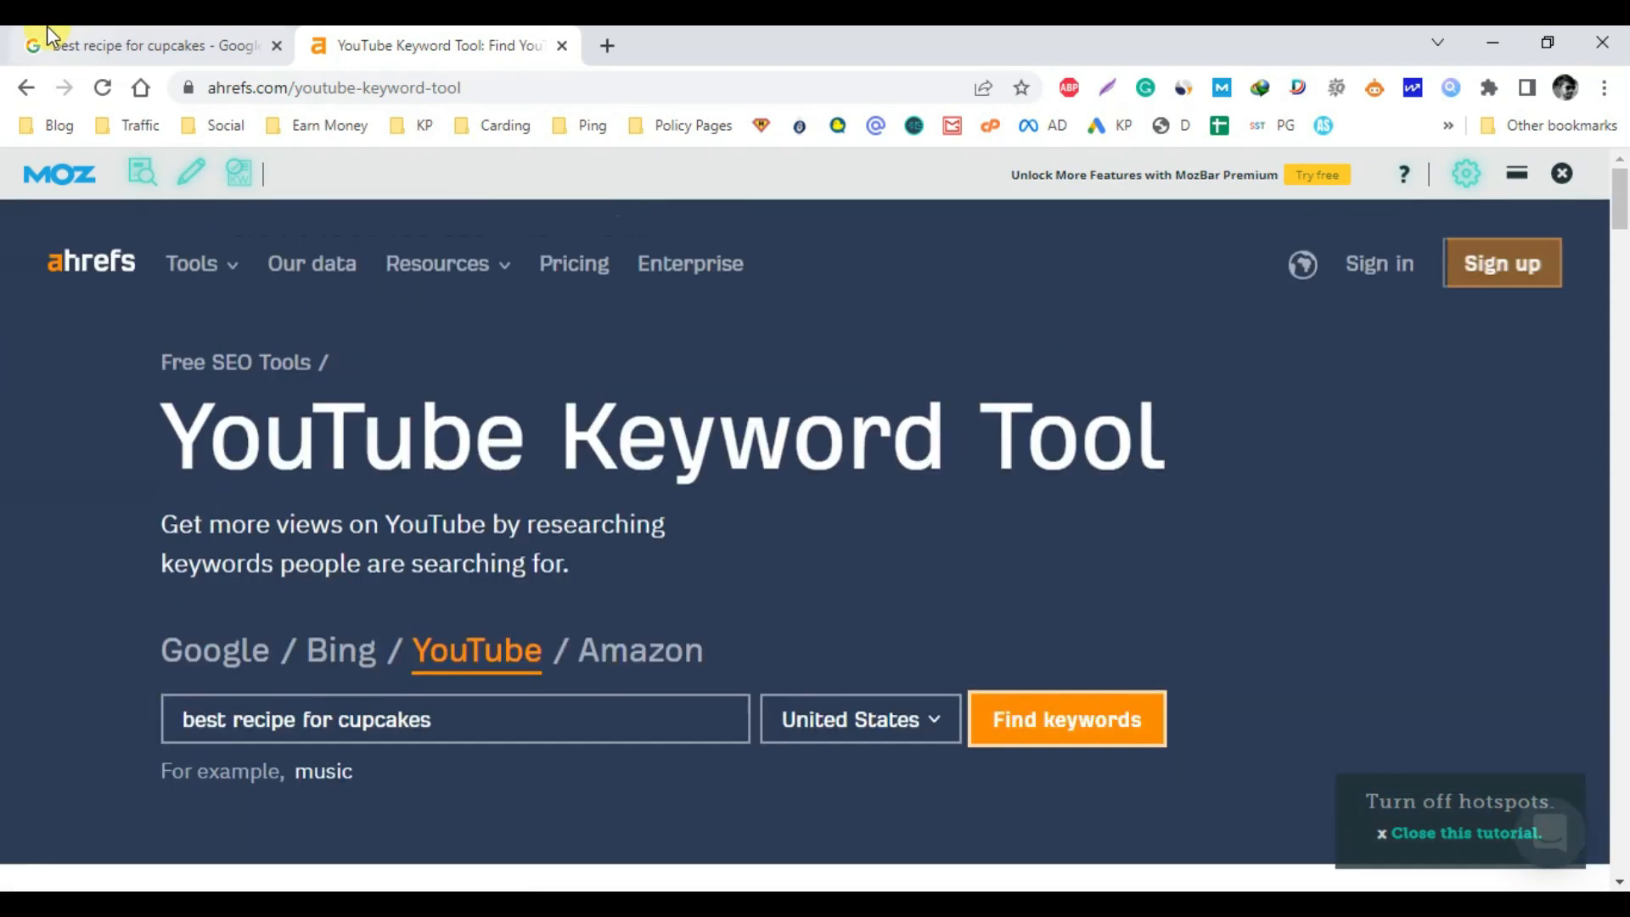
# Return to the Google search, search for "recipe for eggless chocolate chip cookies", and look over the results
pyautogui.click(51, 45)
pyautogui.click(418, 254)
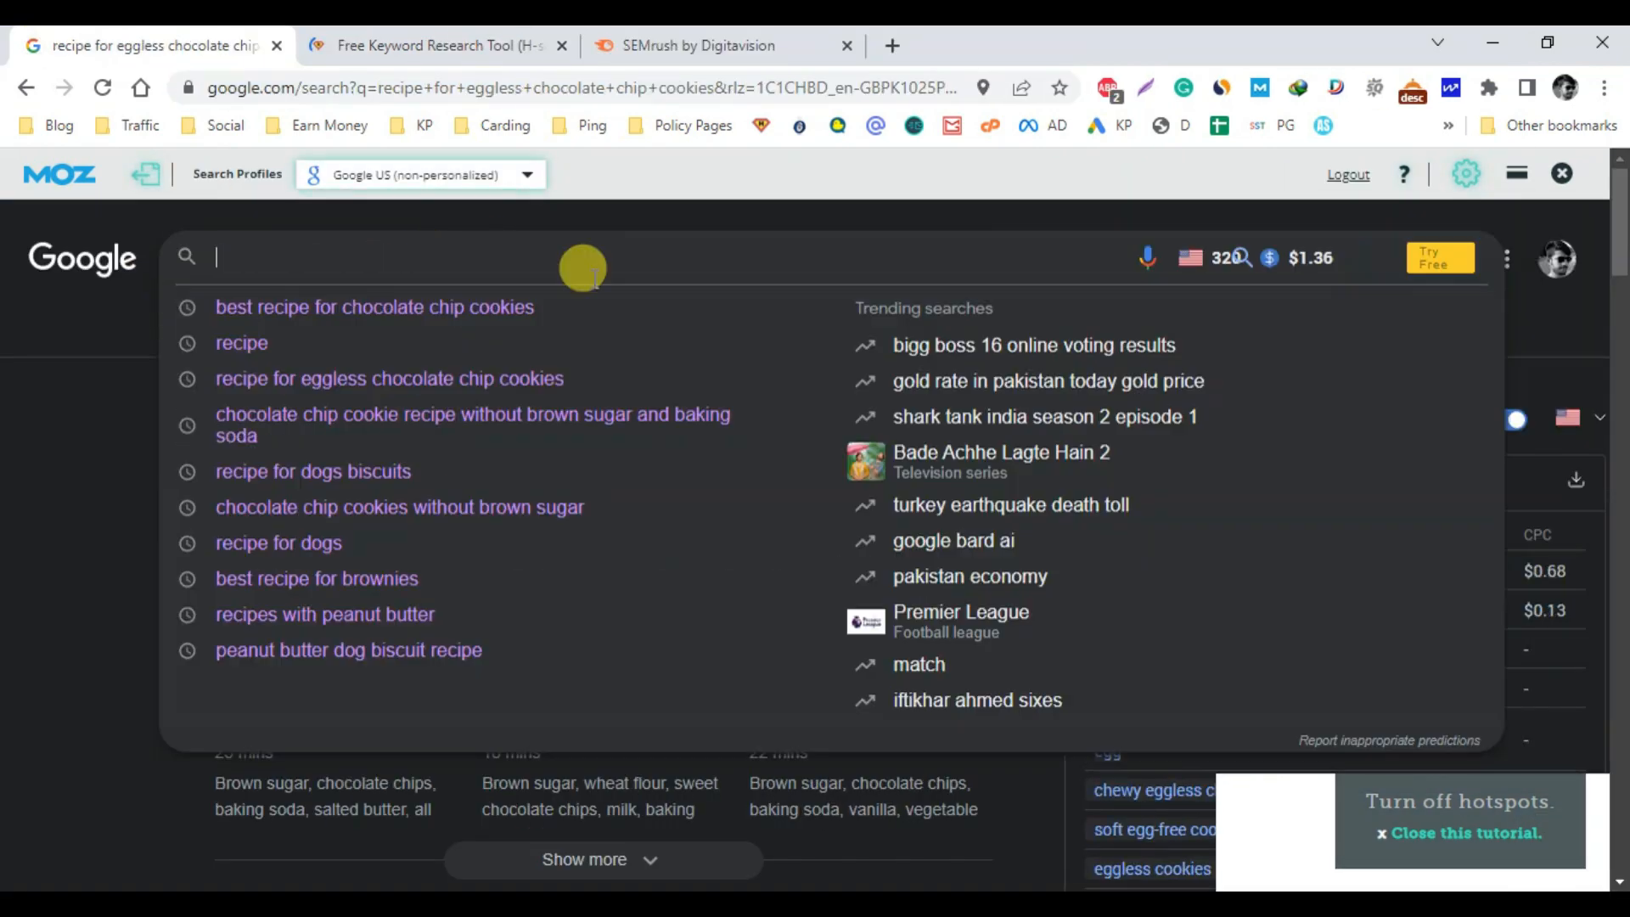
pyautogui.write('e')
pyautogui.press('BackSpace')
pyautogui.write('re')
pyautogui.press('Down')
pyautogui.press('Down')
pyautogui.press('Down')
pyautogui.press('Return')
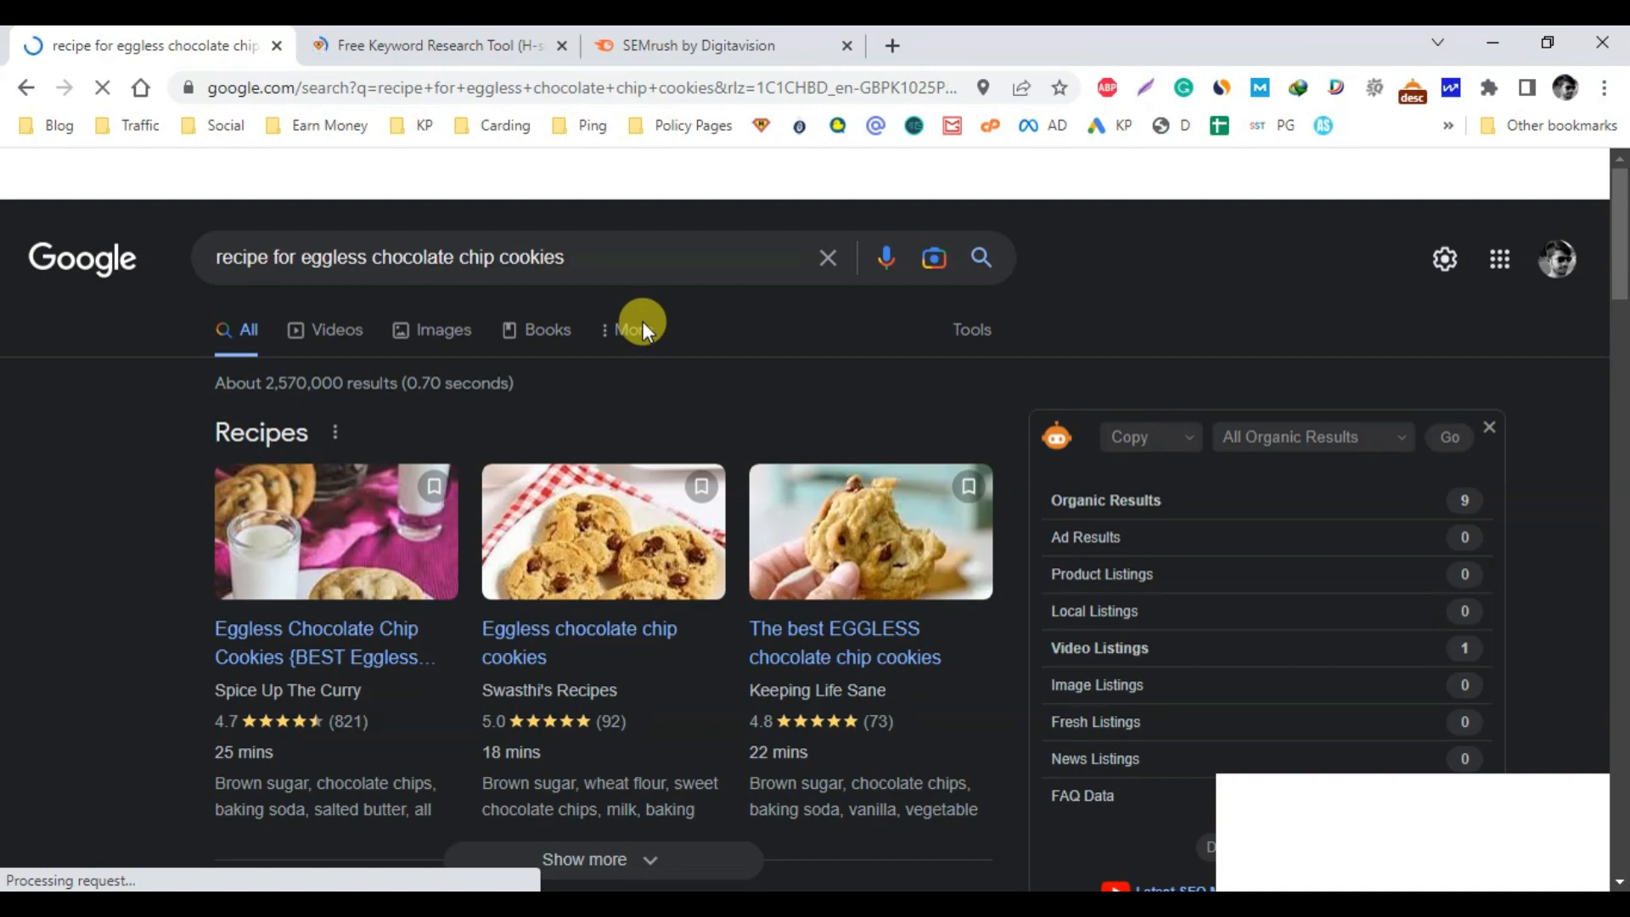
pyautogui.scroll(-4, 644, 326)
pyautogui.scroll(-5, 645, 331)
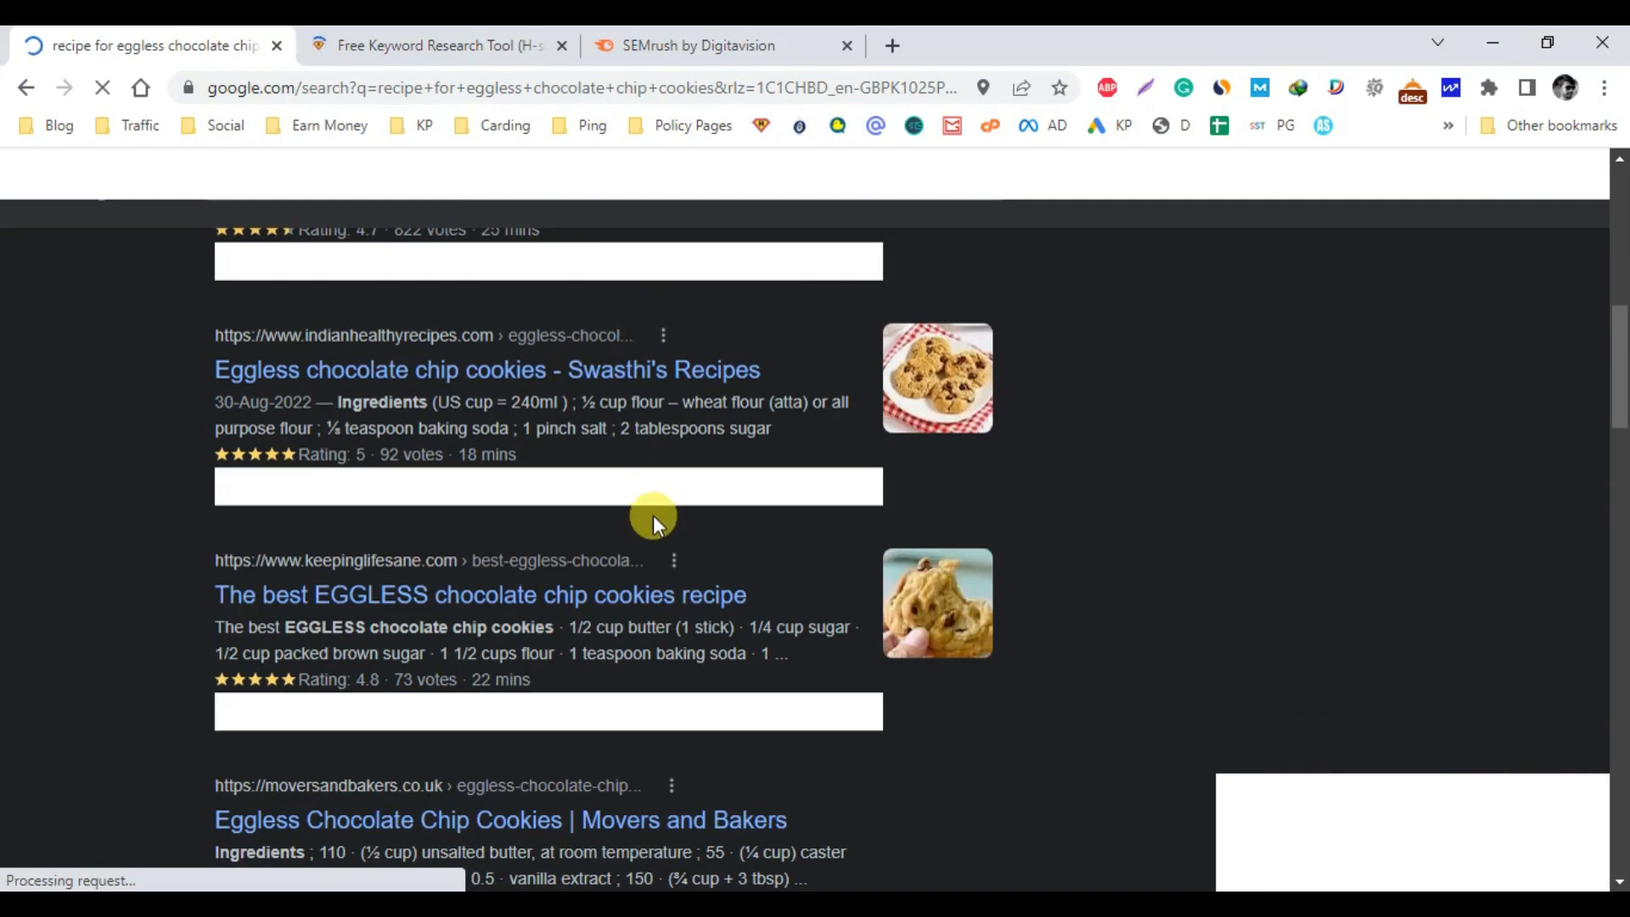
pyautogui.scroll(10, 653, 516)
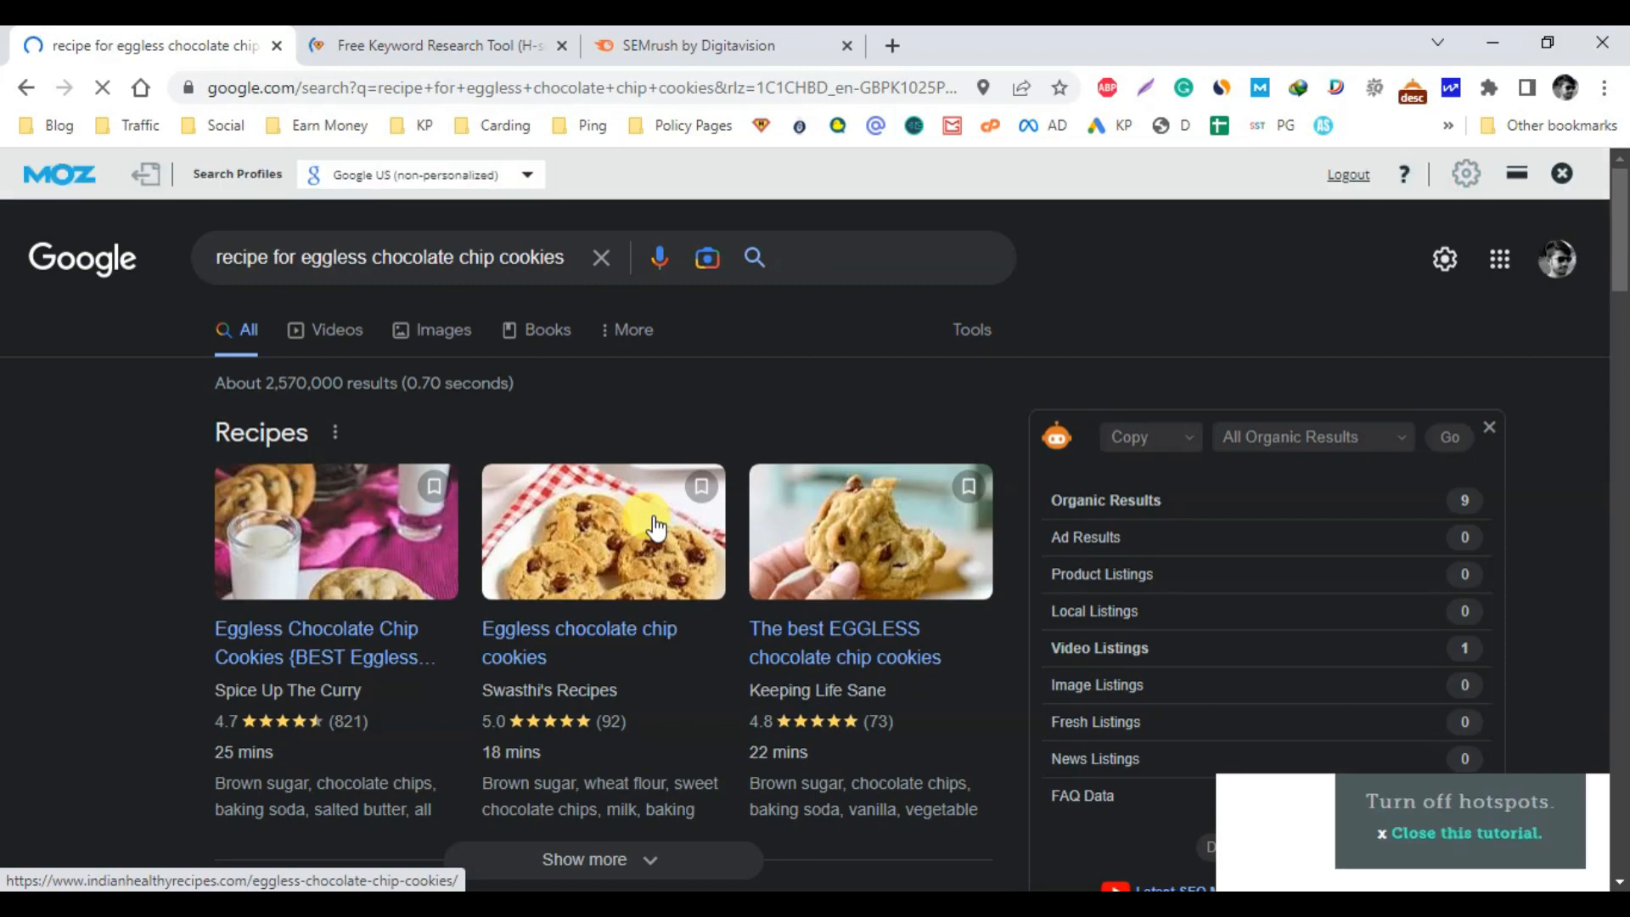
# Compare the page authority, link counts and domain authority of the sites ranking for the eggless chocolate chip cookies query
pyautogui.scroll(-10, 635, 654)
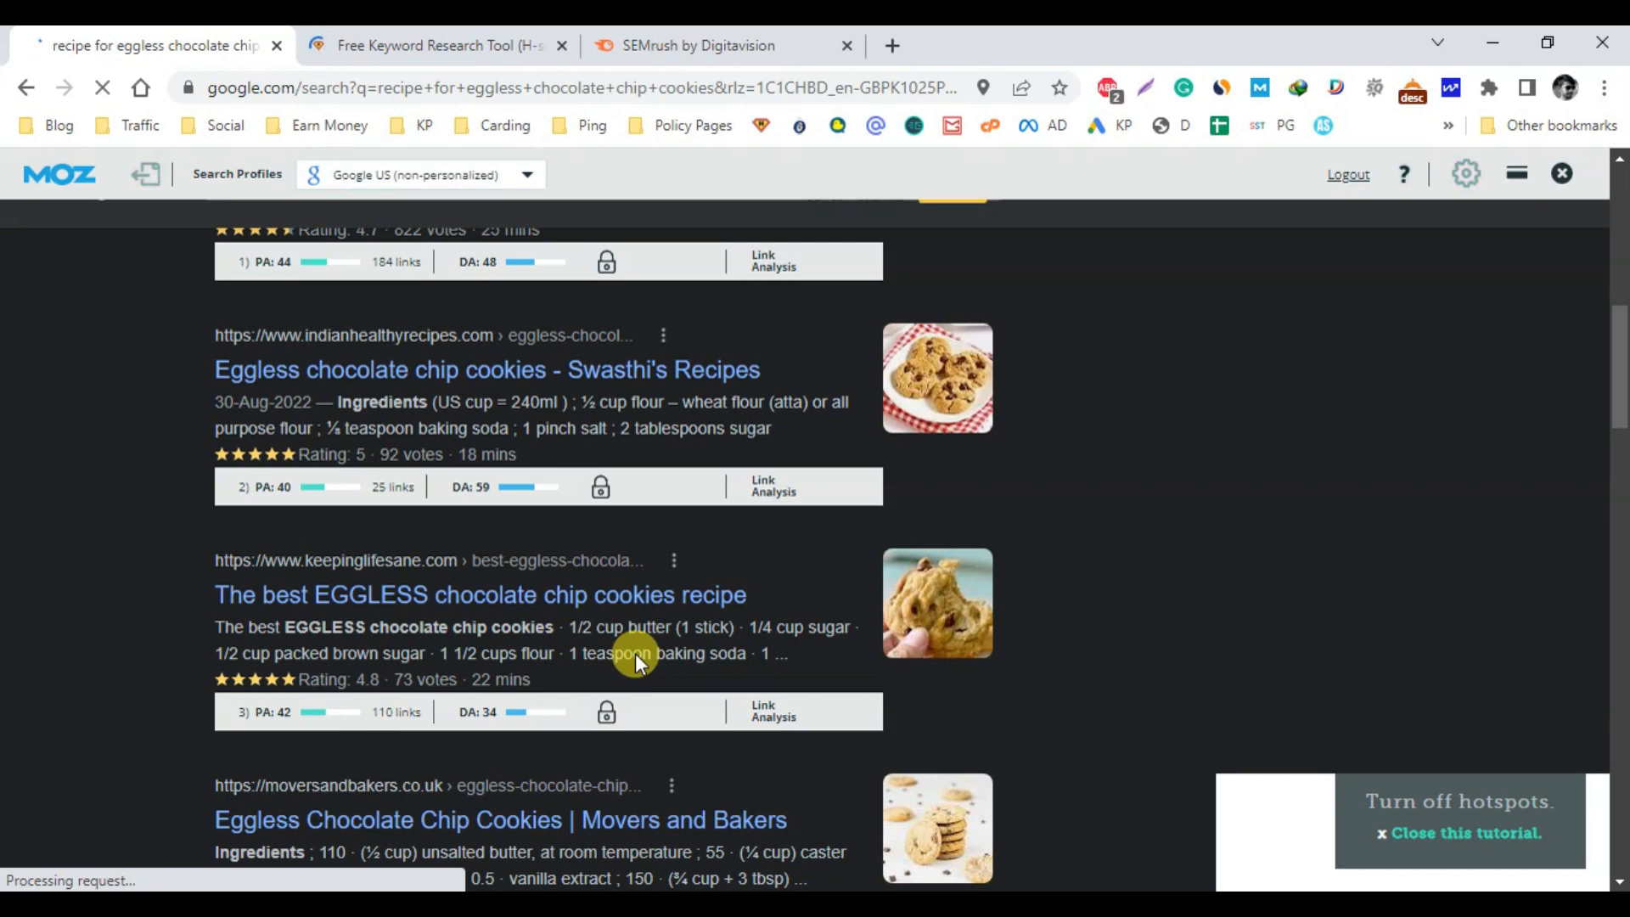
pyautogui.scroll(2, 537, 533)
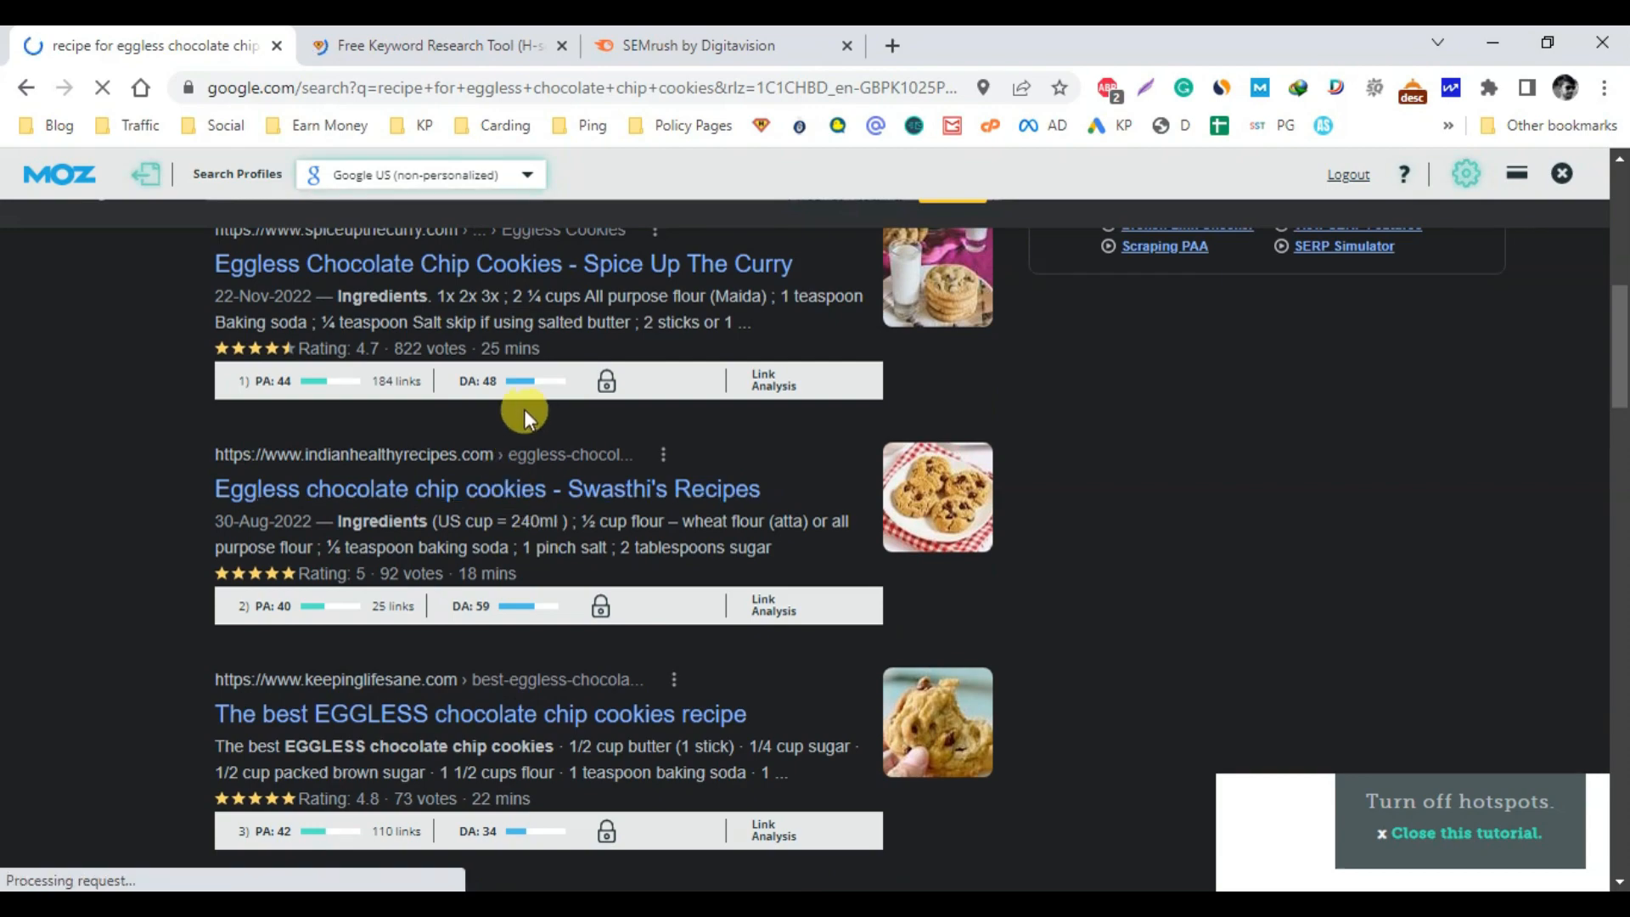
pyautogui.scroll(-10, 628, 506)
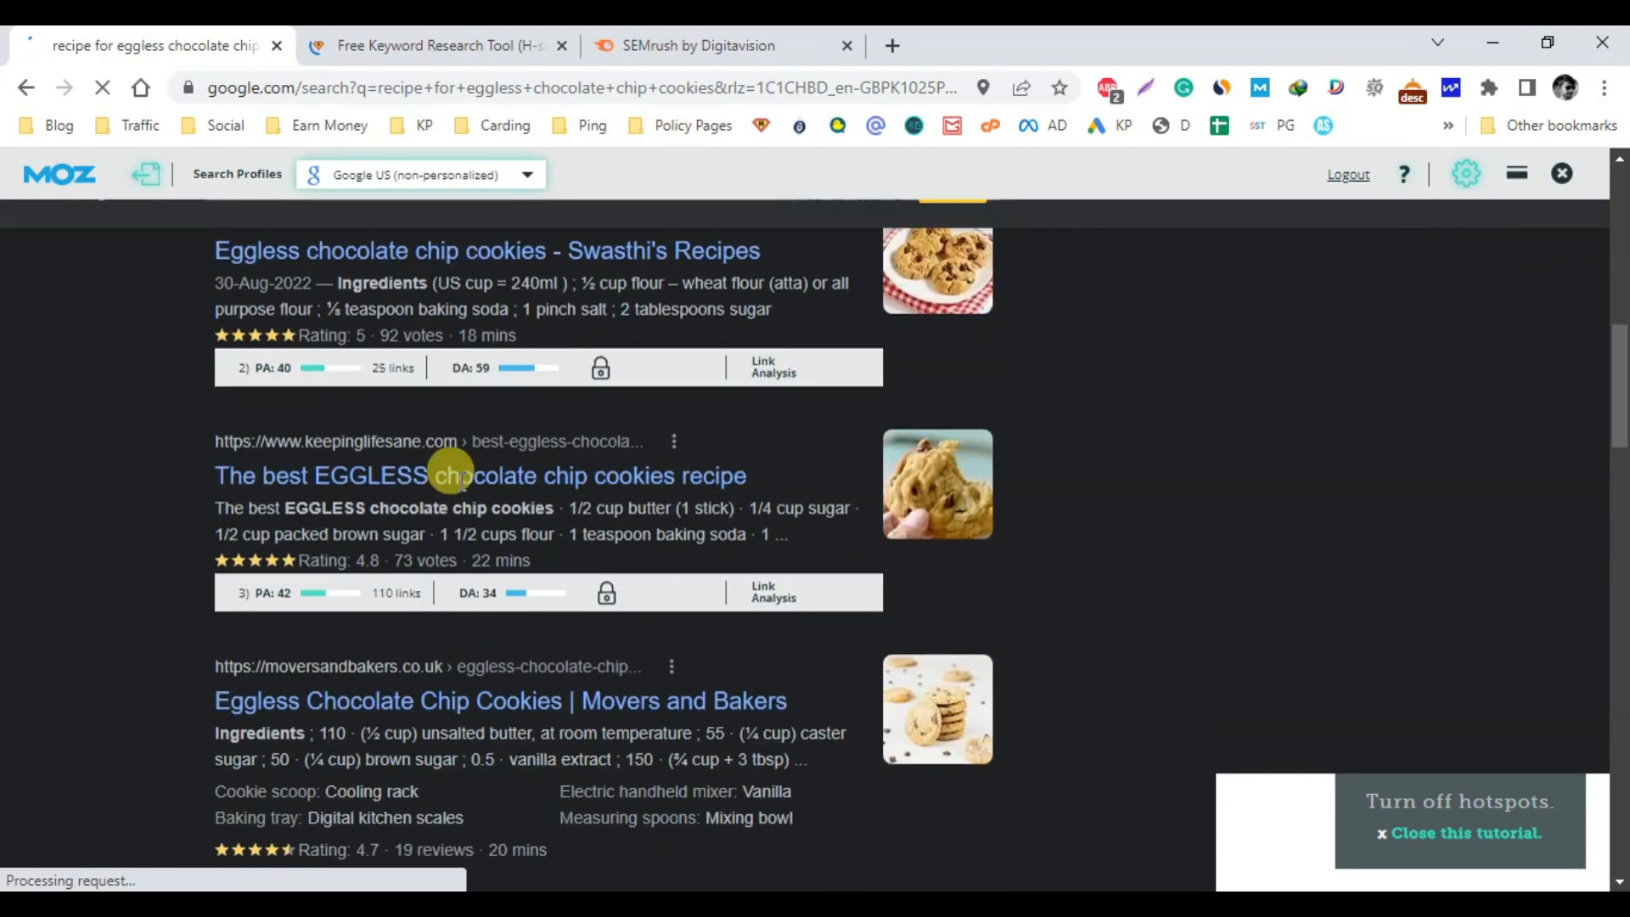
pyautogui.scroll(-8, 535, 509)
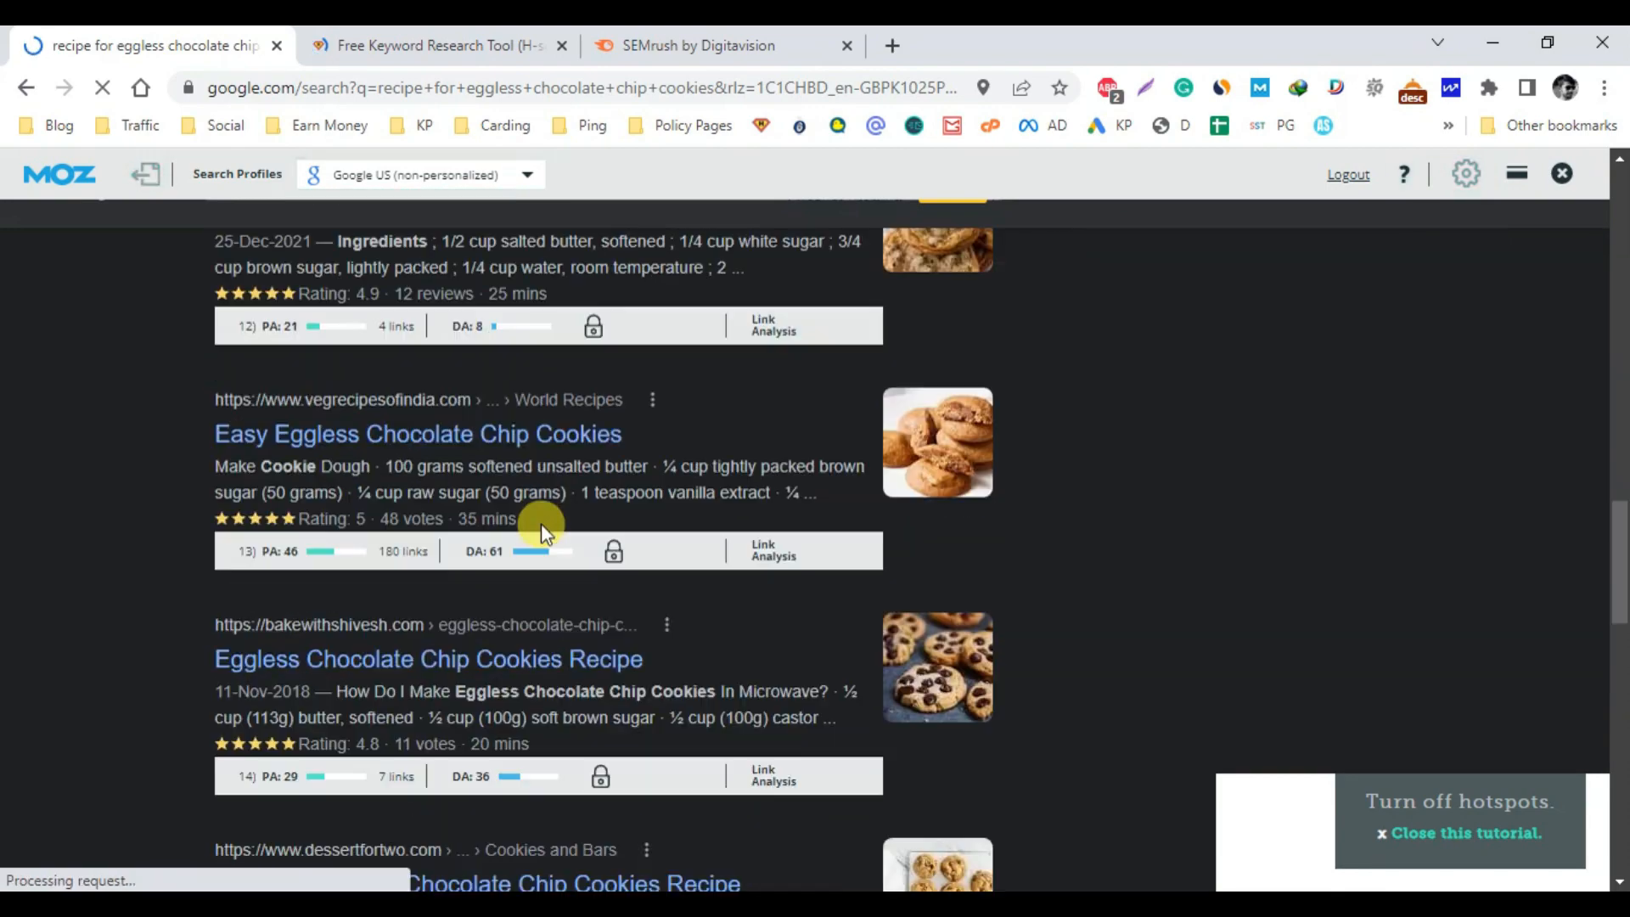
pyautogui.scroll(-5, 521, 746)
pyautogui.scroll(7, 527, 607)
pyautogui.scroll(1, 511, 559)
pyautogui.doubleClick(472, 445)
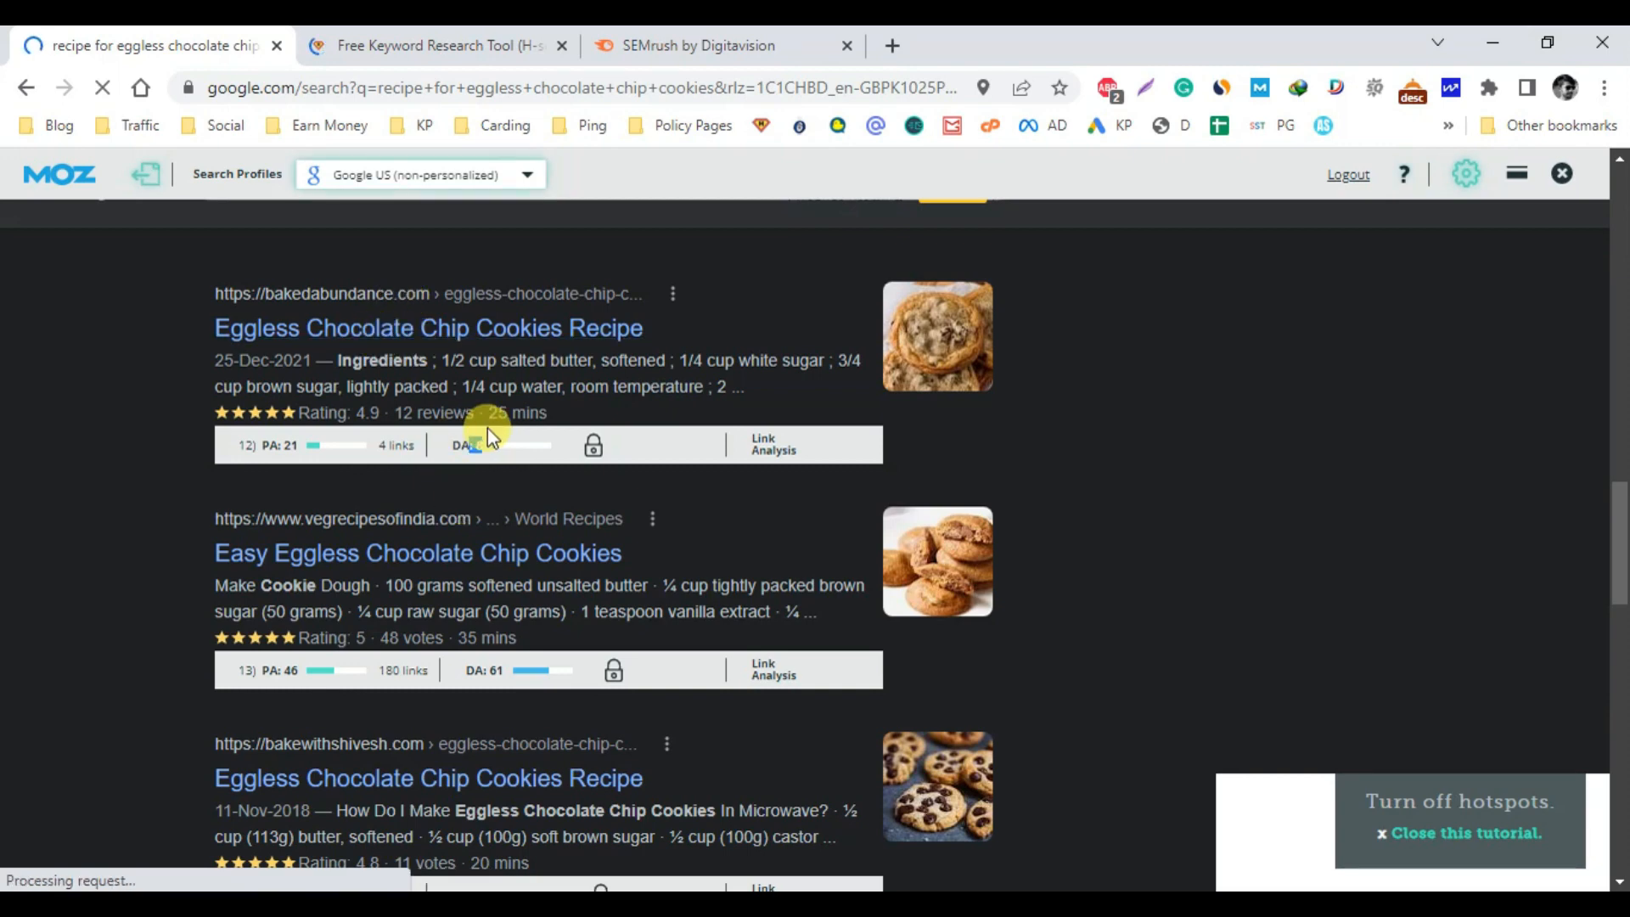
pyautogui.scroll(10, 552, 595)
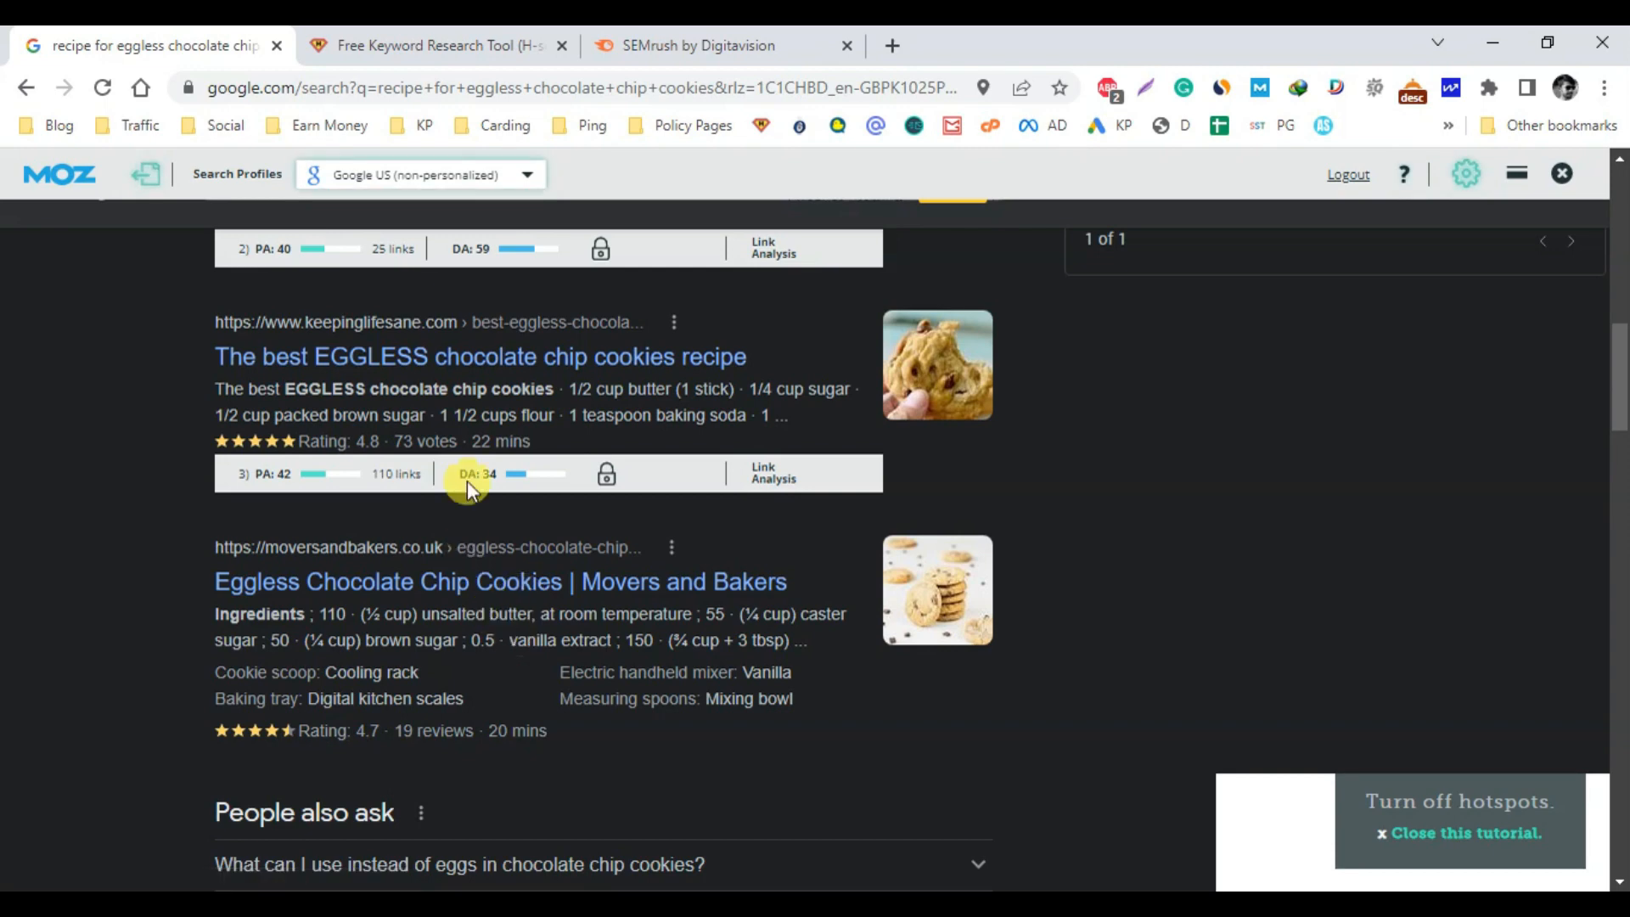
# Switch to the H-supertools Free Keyword Research Tool, enter "recipe for eggless chocolate chip cookies", and try to complete the robot check
pyautogui.click(432, 45)
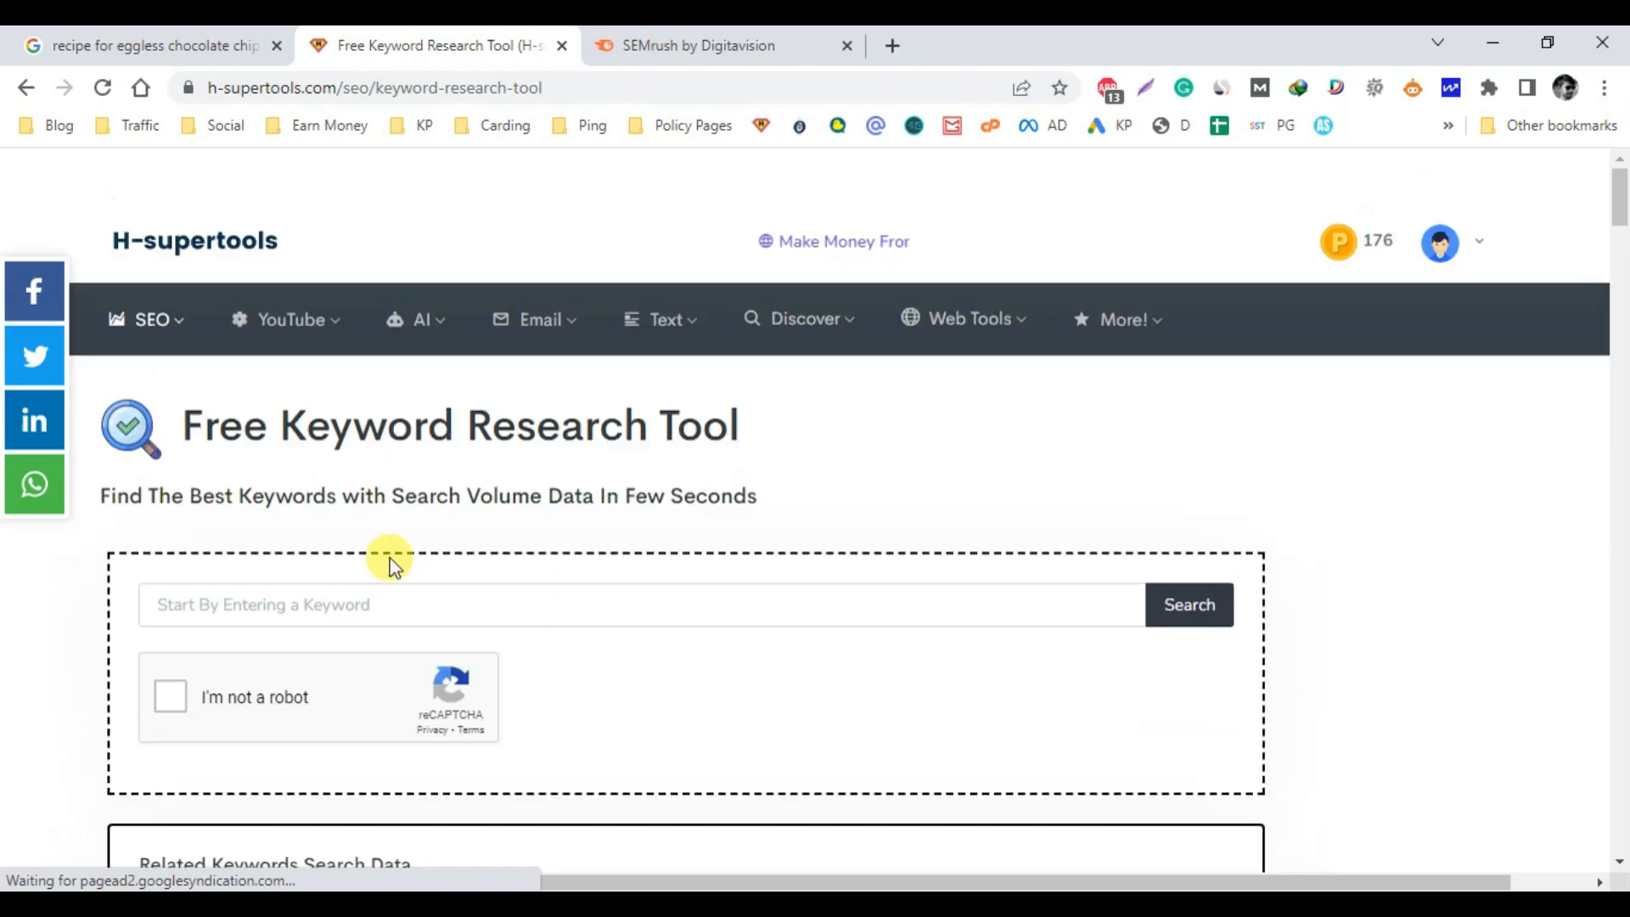
pyautogui.click(390, 607)
pyautogui.write('recipe for eggless chocolate chip cookies')
pyautogui.click(185, 695)
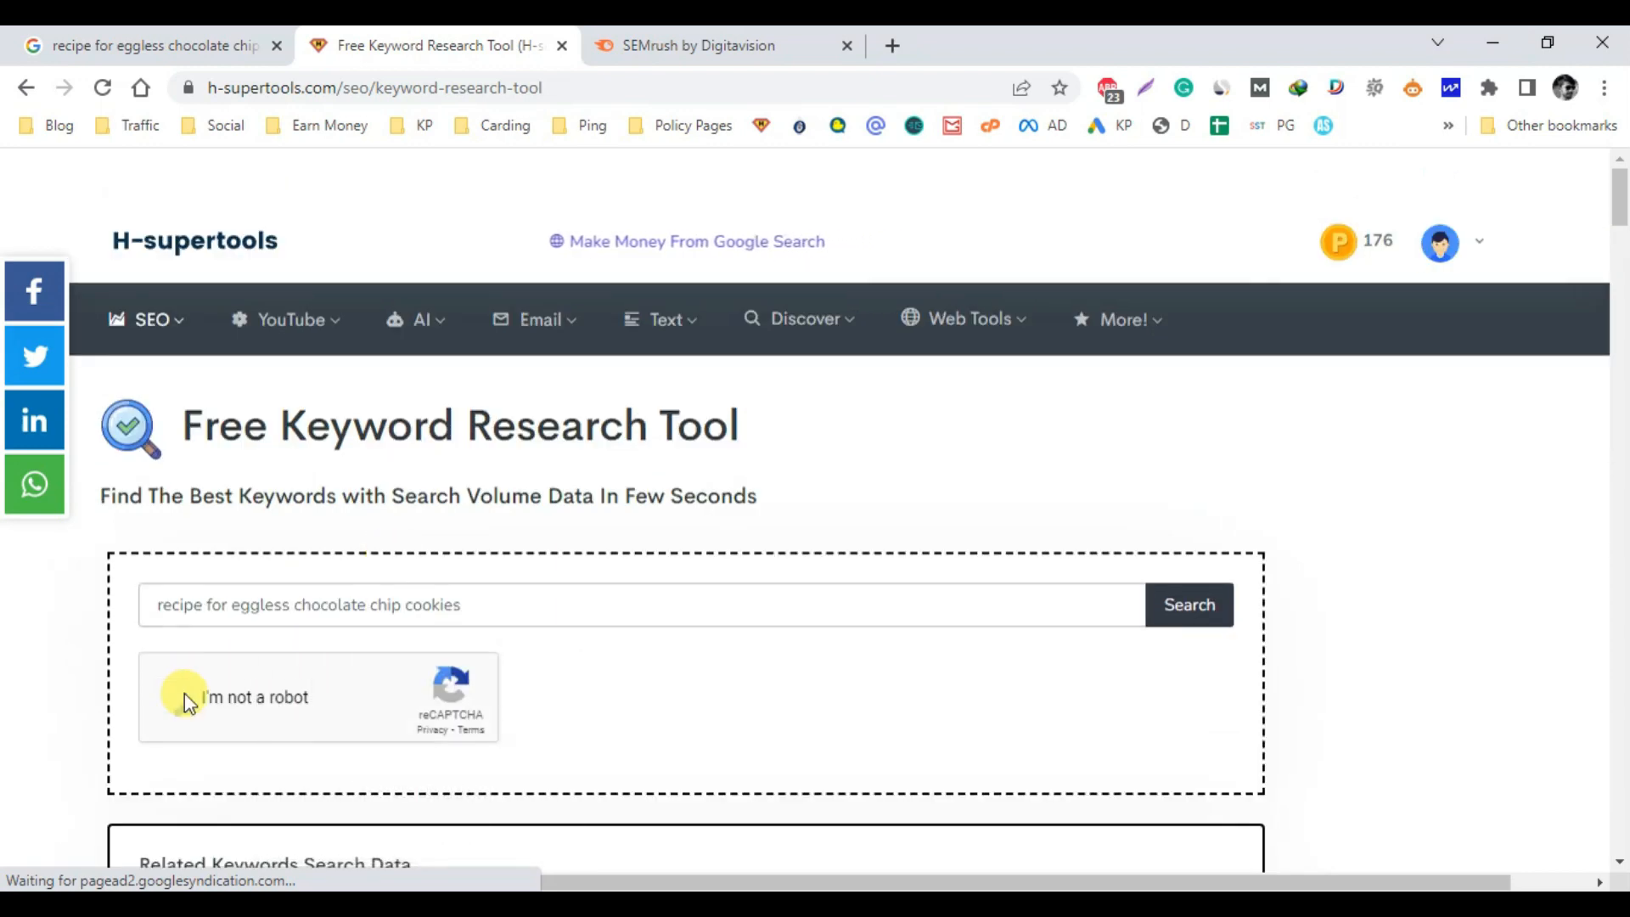
pyautogui.scroll(-1, 621, 646)
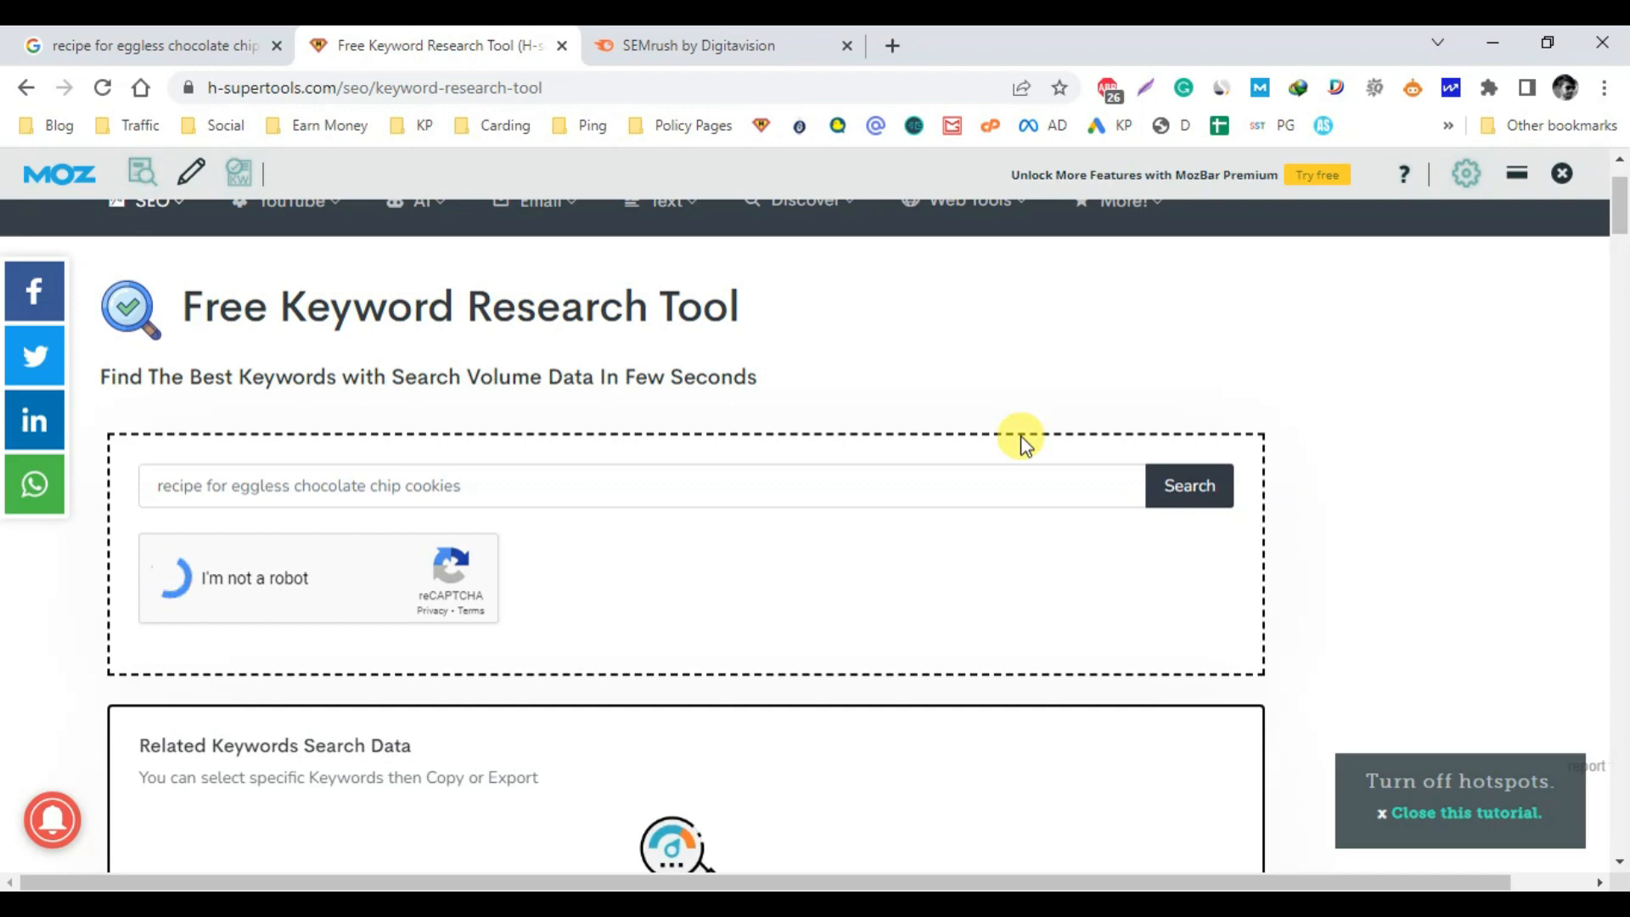
# Reload the keyword tool, re-enter "recipe for eggless chocolate chip cookies", complete the robot check, and run the search
pyautogui.click(107, 94)
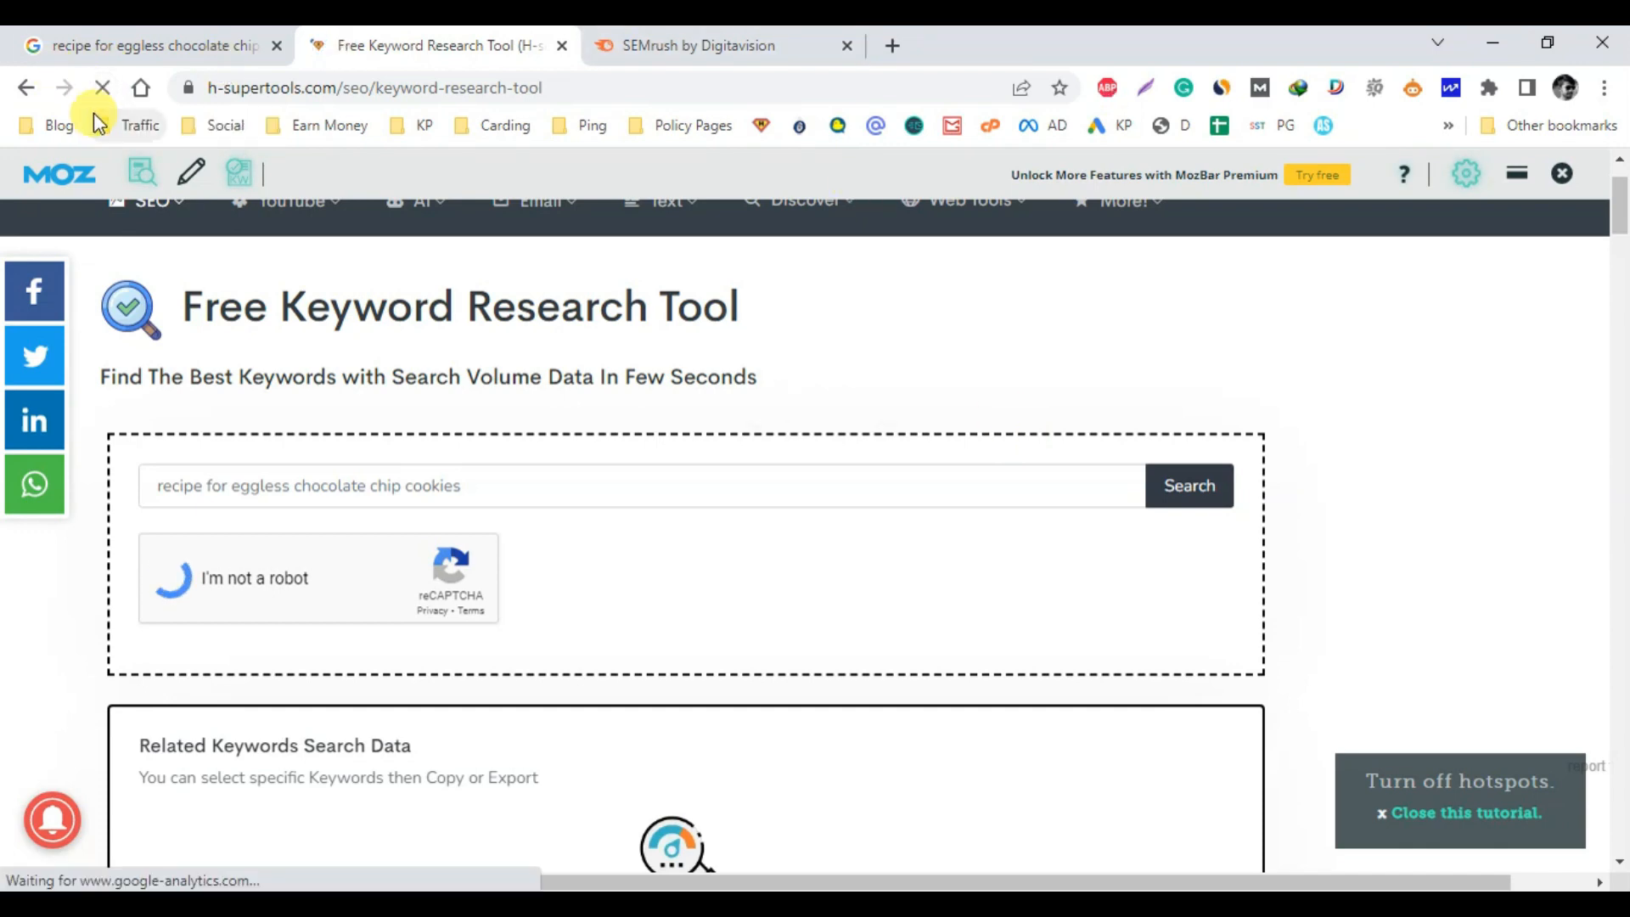
pyautogui.click(99, 87)
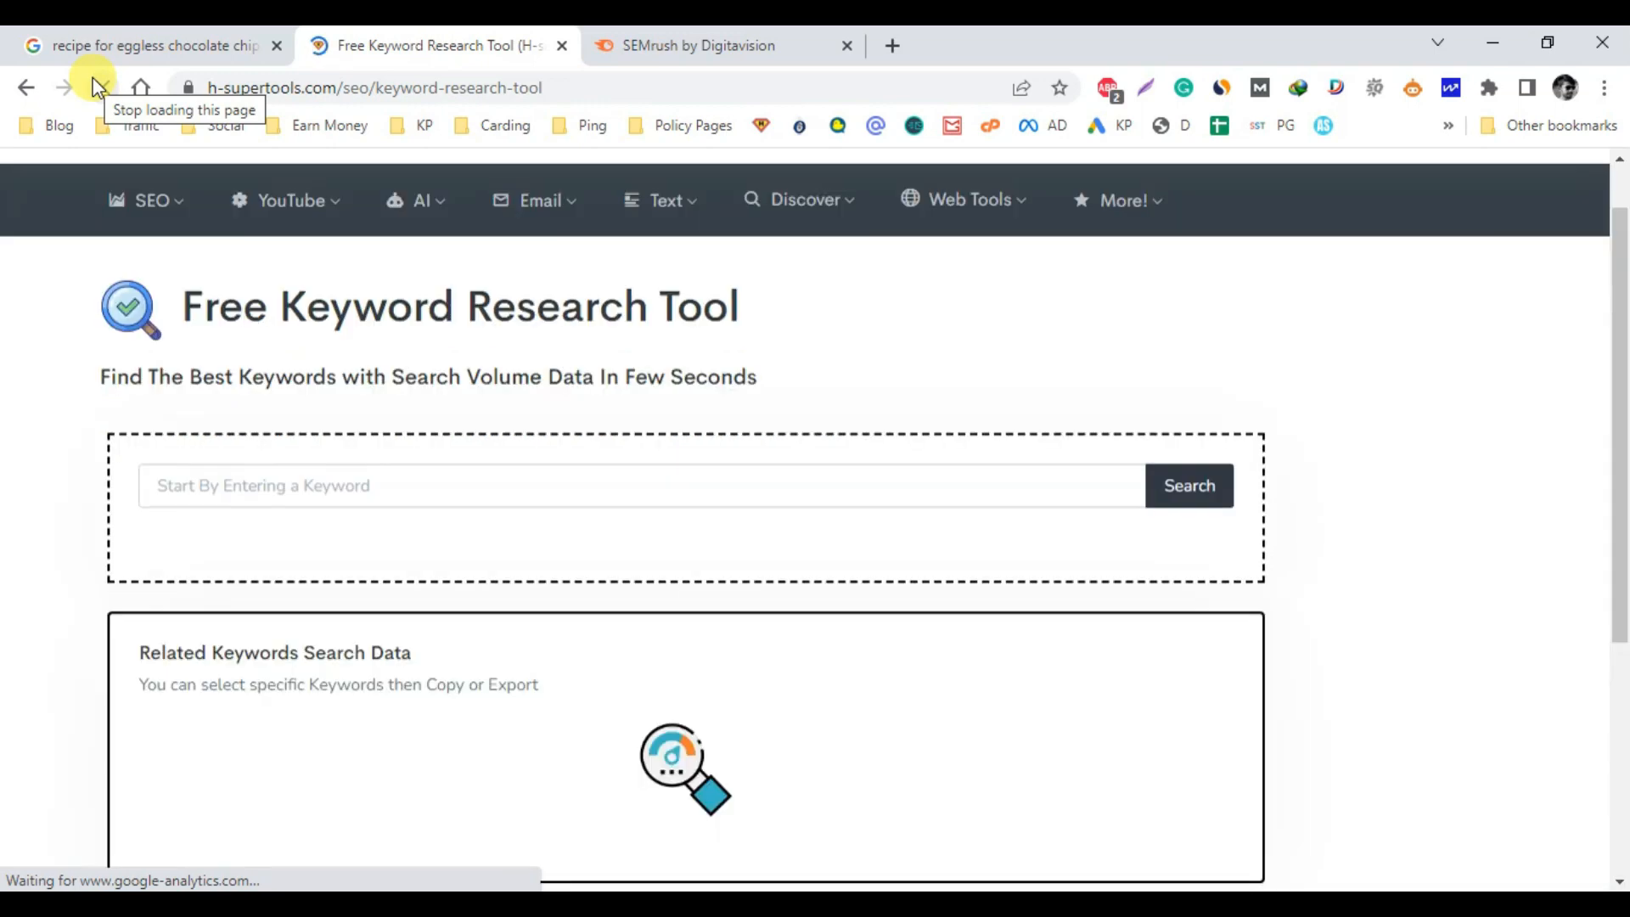
pyautogui.click(352, 480)
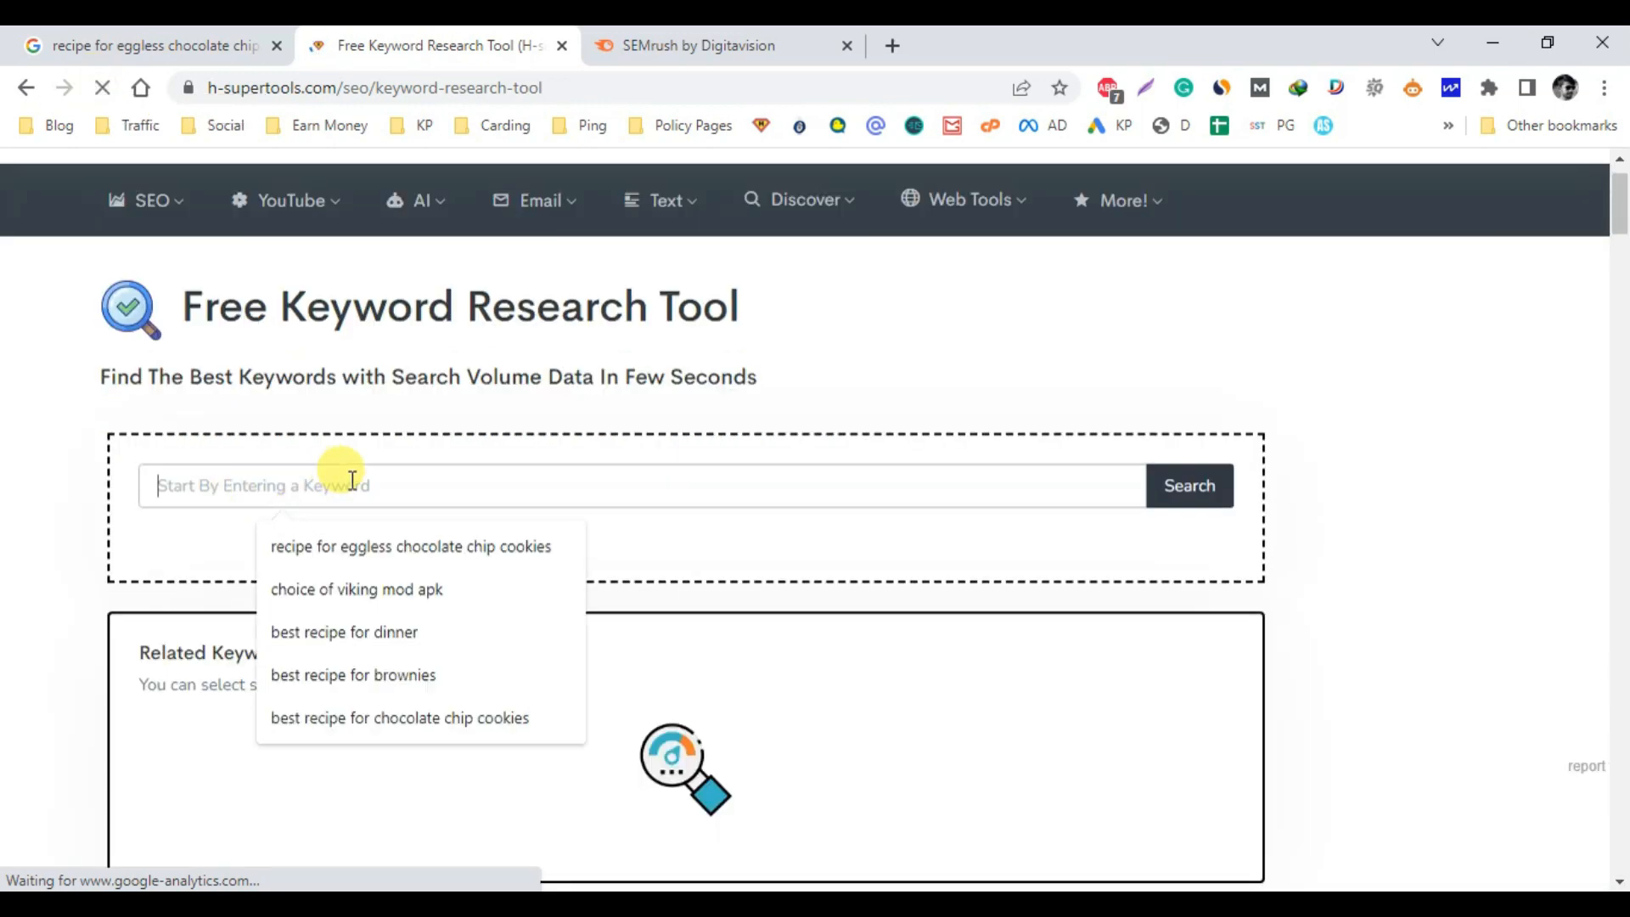
pyautogui.press('Down')
pyautogui.press('Return')
pyautogui.scroll(-1, 594, 510)
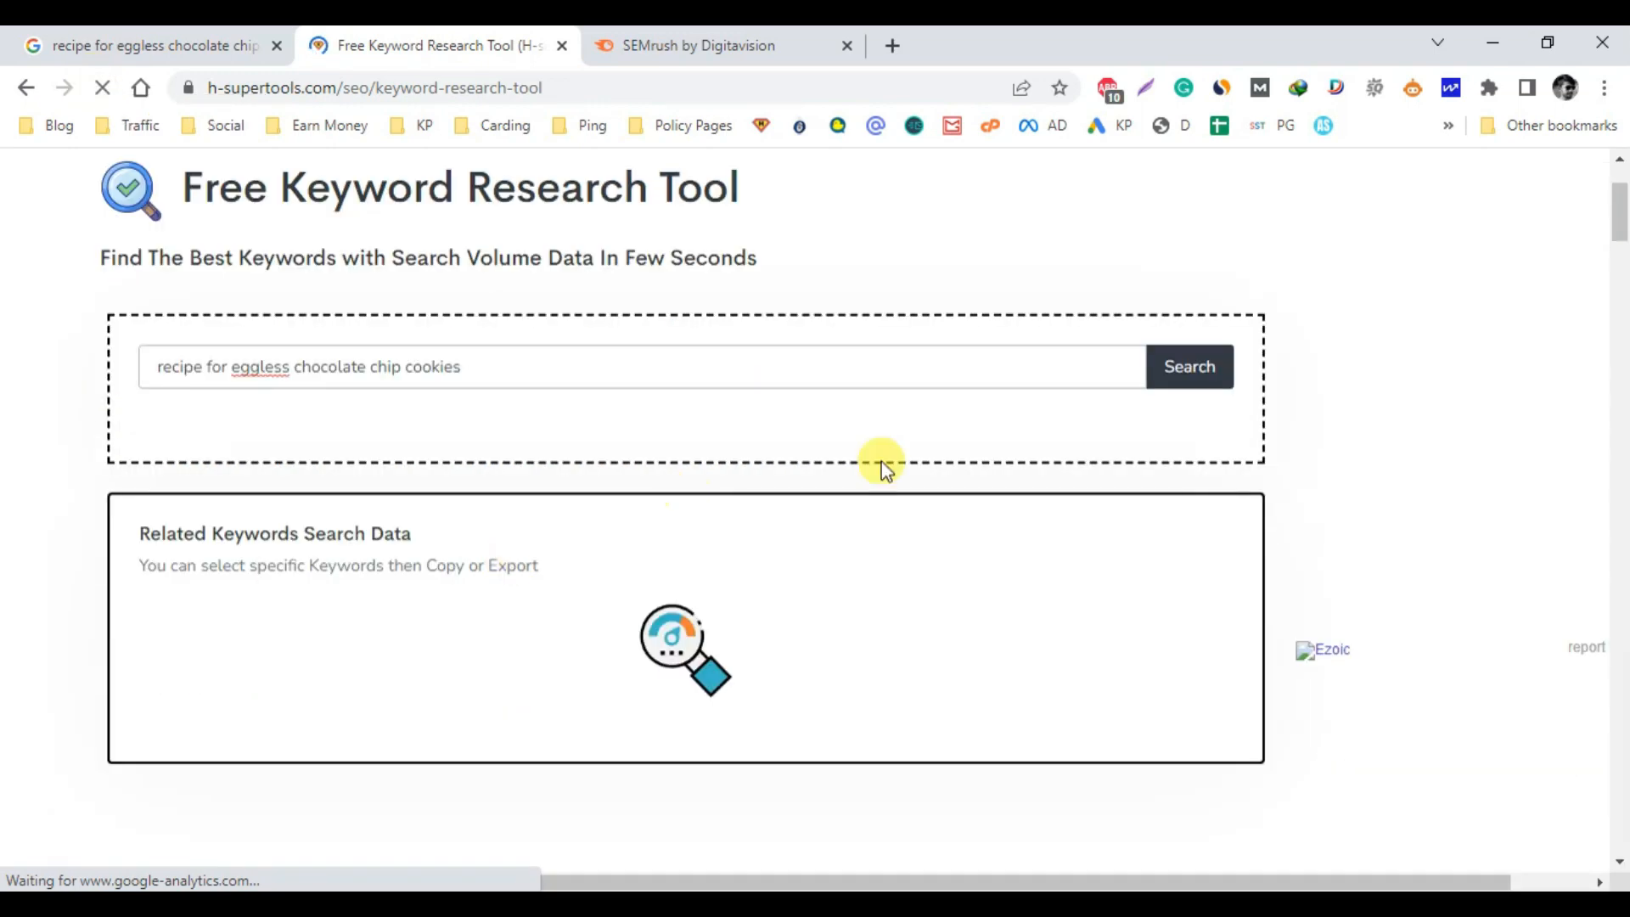
pyautogui.click(1190, 369)
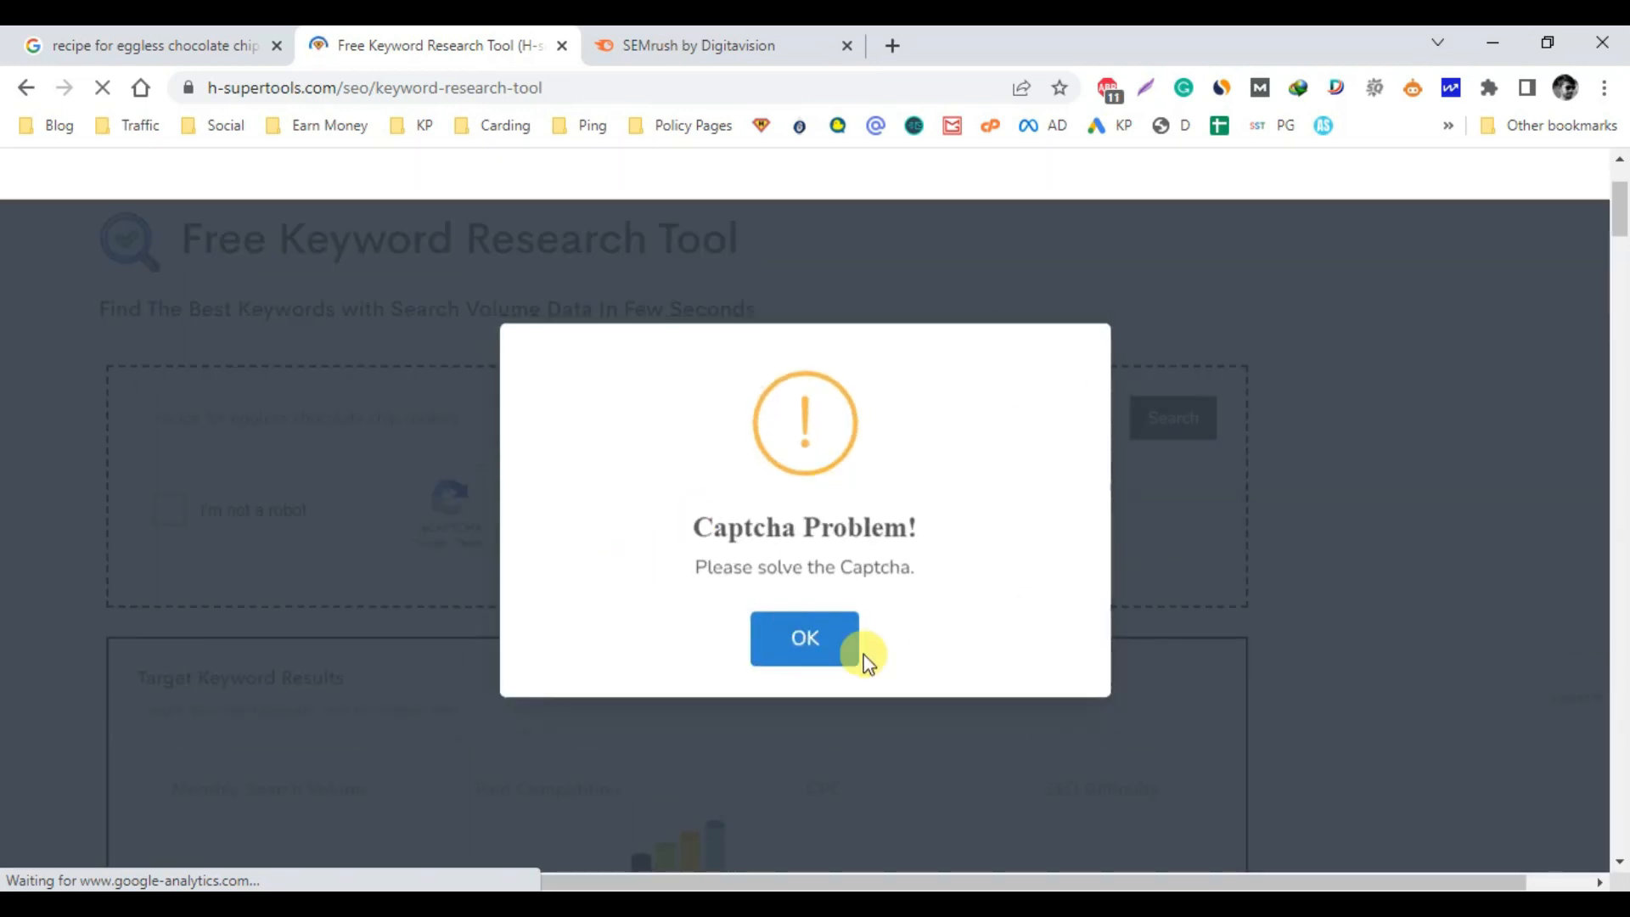
pyautogui.click(793, 643)
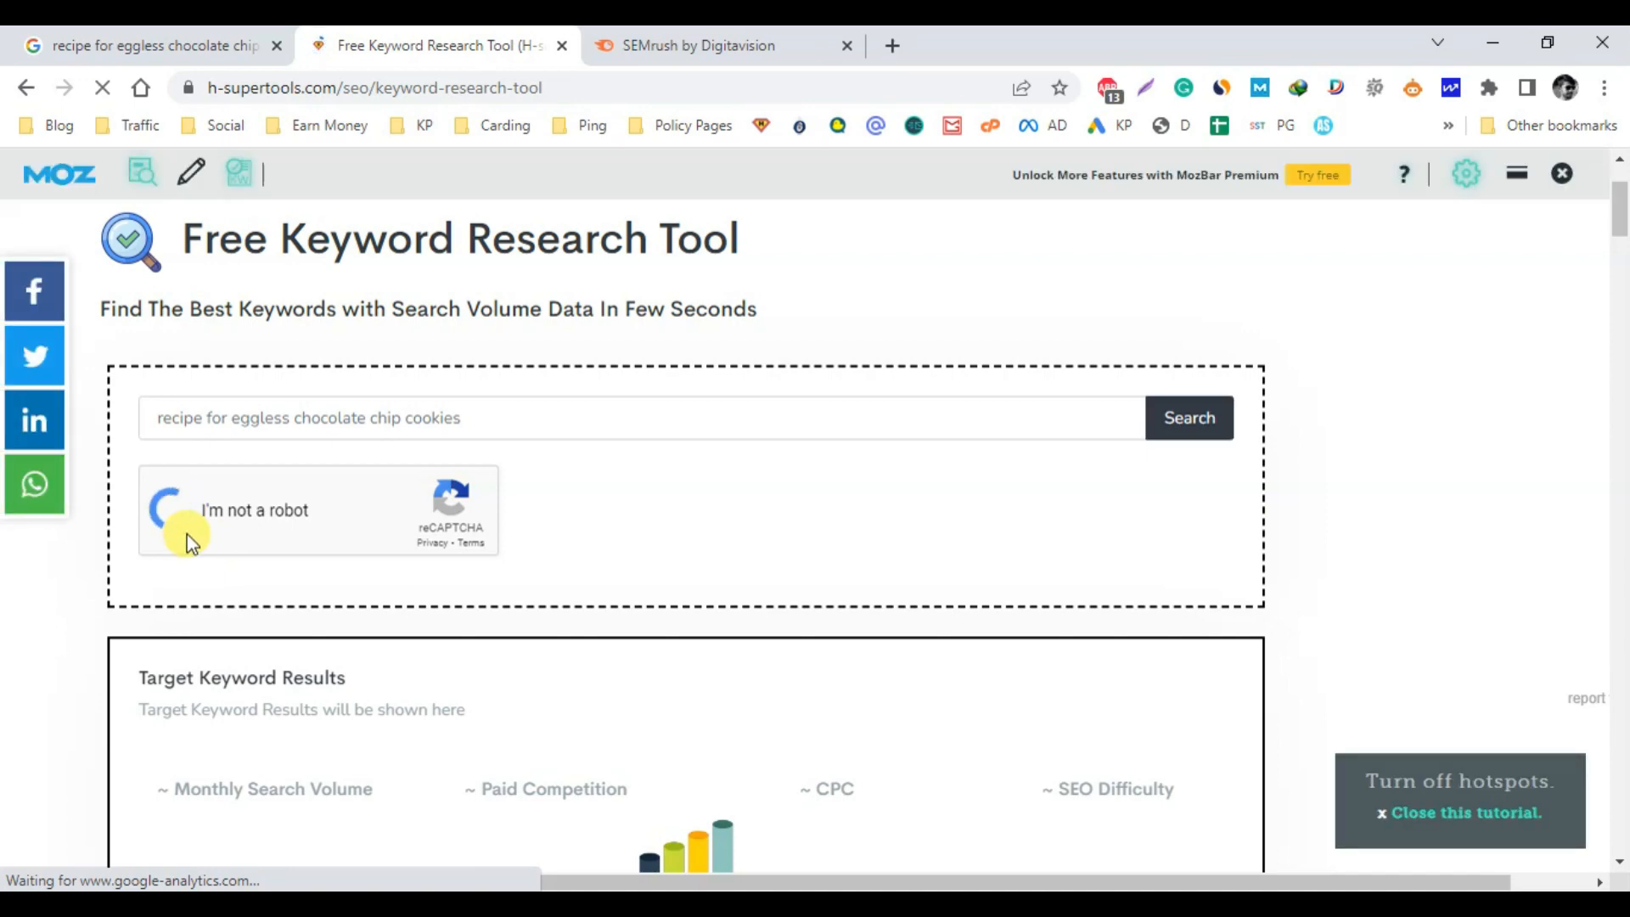
pyautogui.click(1197, 433)
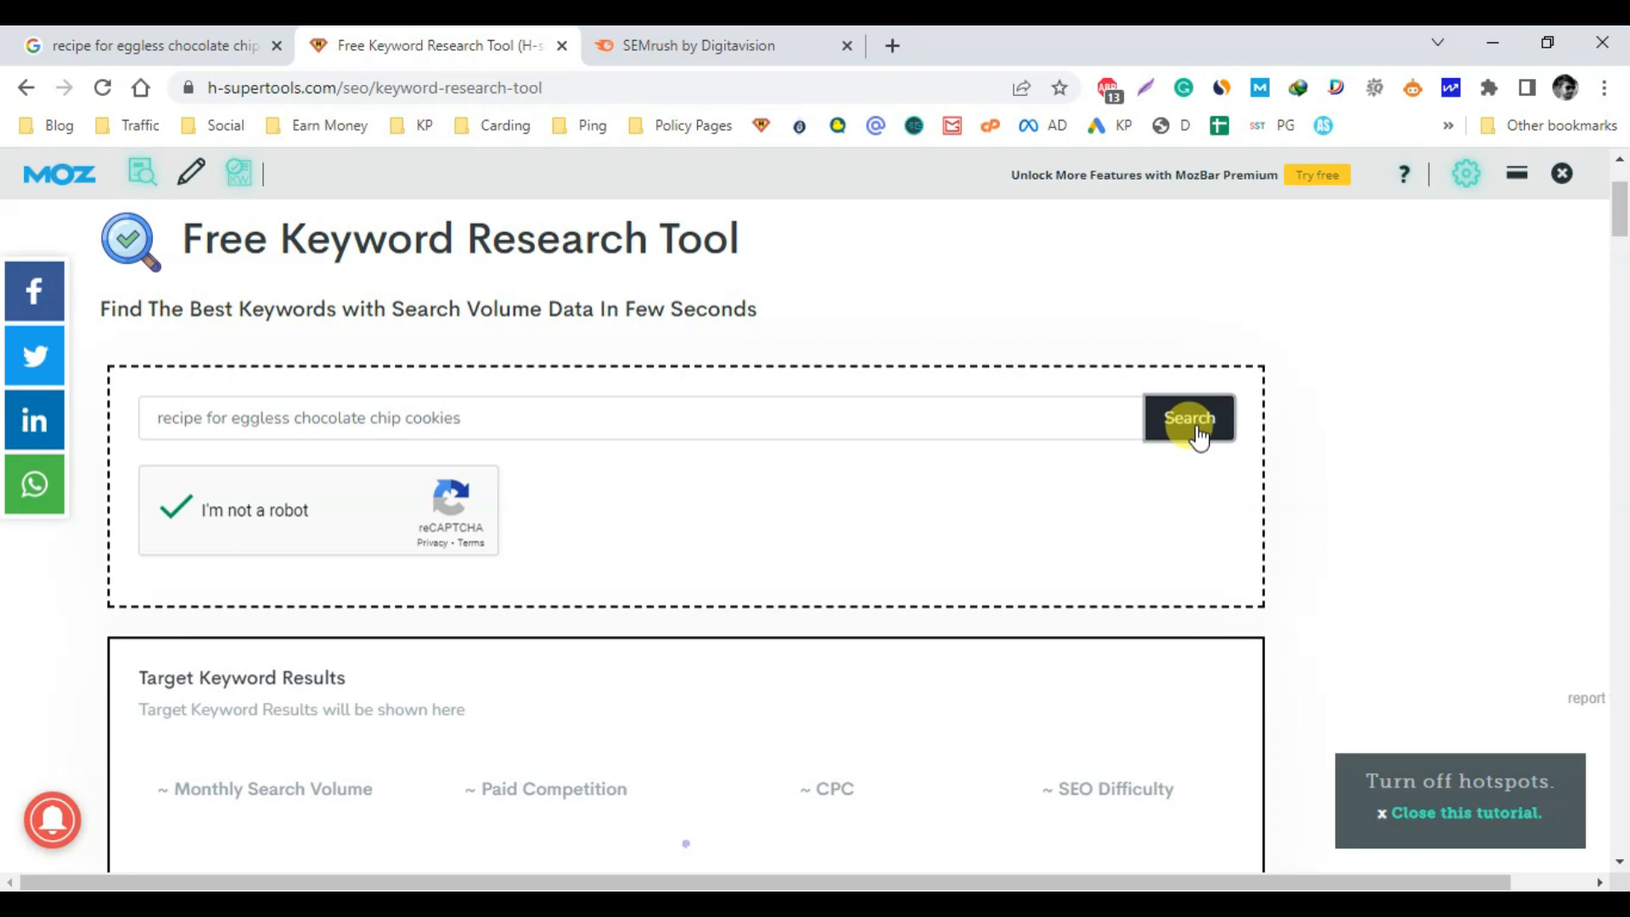
# Examine the target keyword results and the related keywords' volume, competition and CPC, highlighting "chocolate cookies recipe eggless"
pyautogui.scroll(-1, 1198, 437)
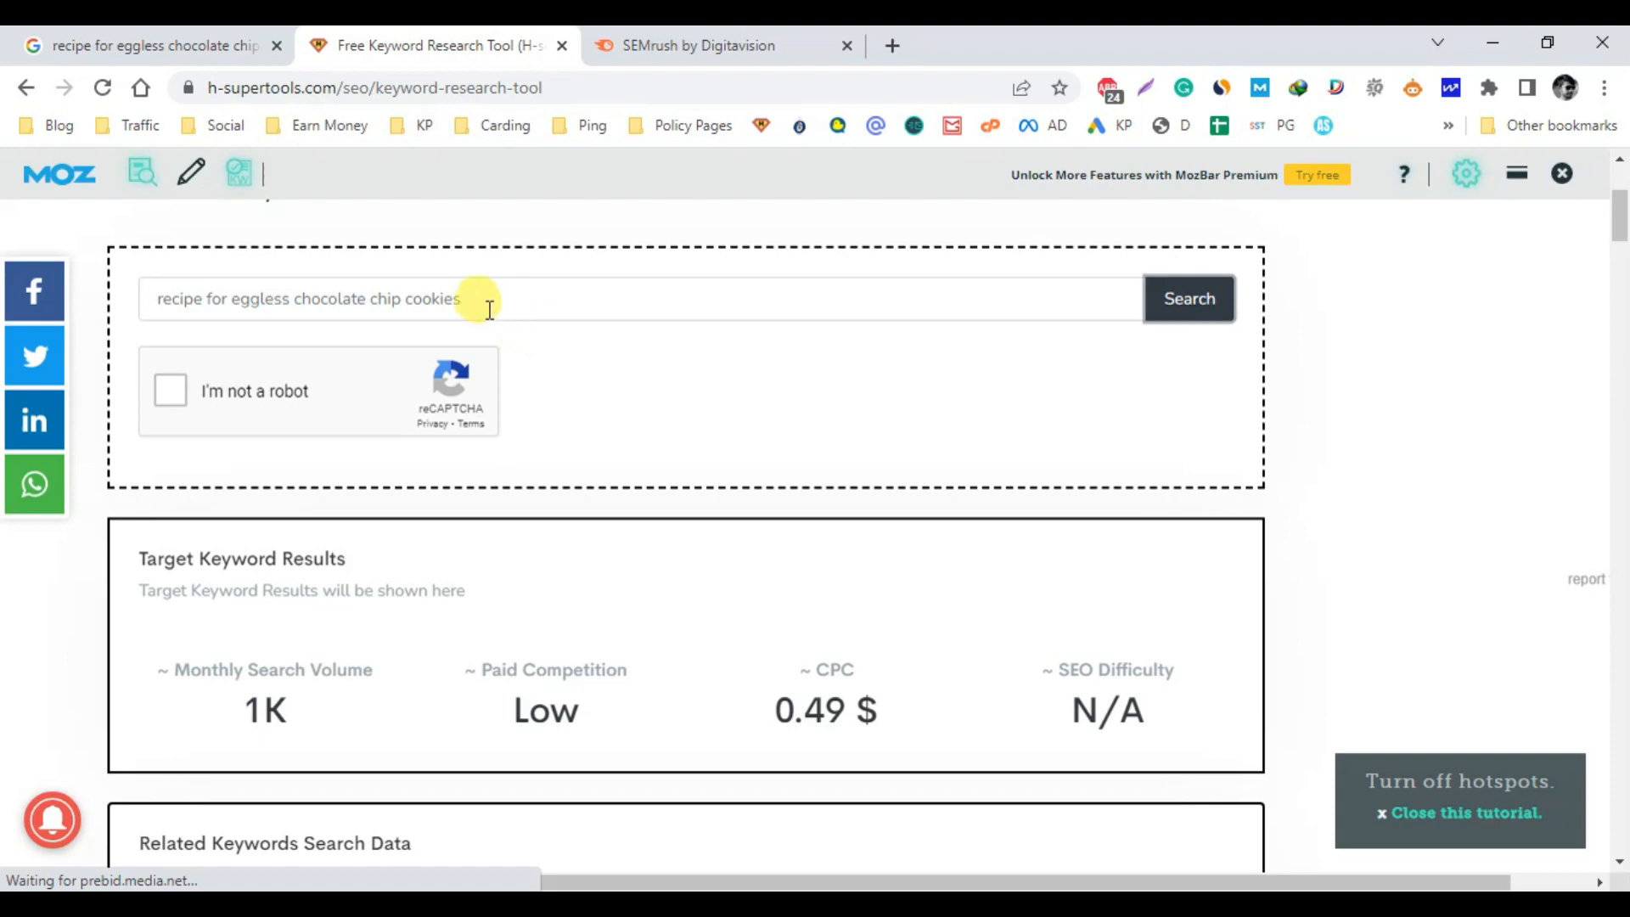
pyautogui.scroll(-5, 459, 348)
pyautogui.scroll(3, 419, 386)
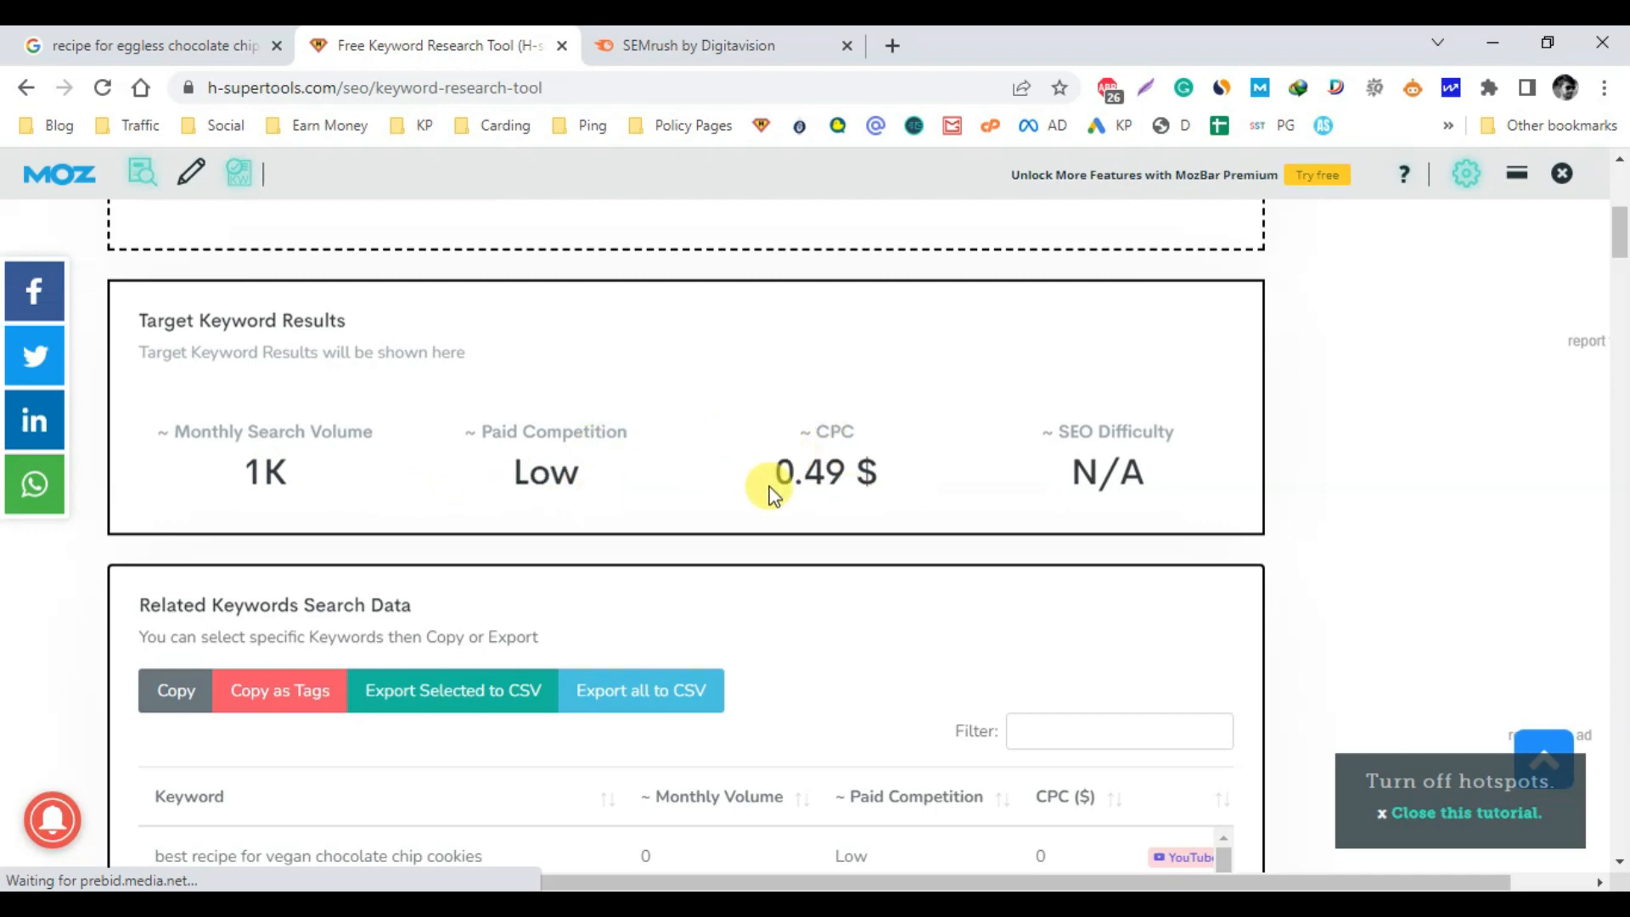
pyautogui.scroll(-4, 780, 488)
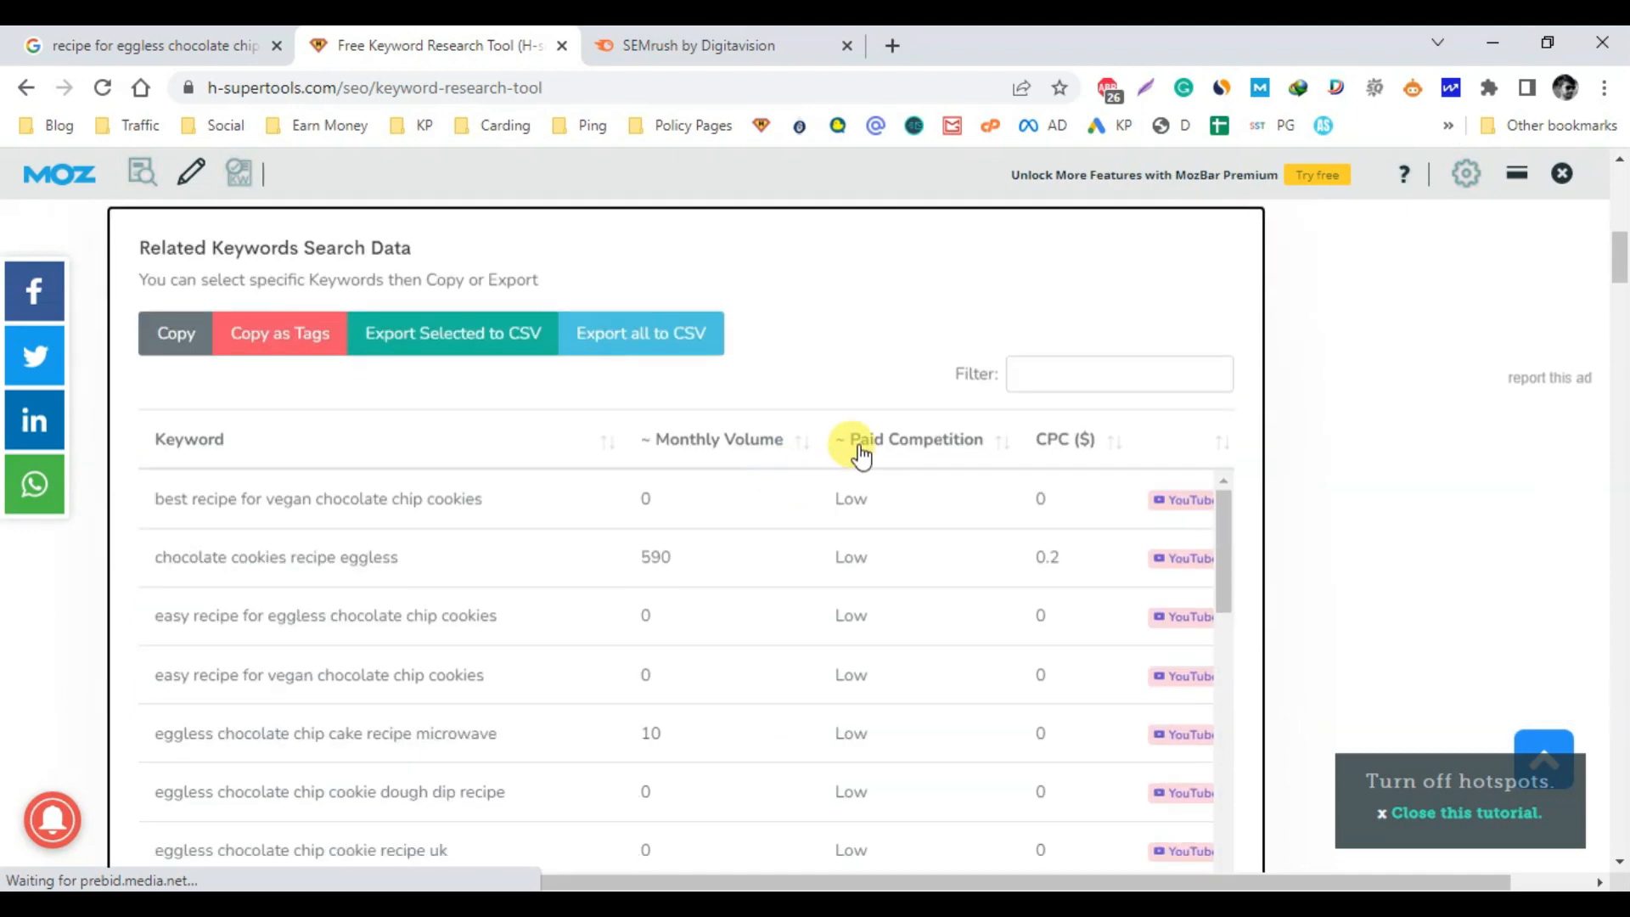
pyautogui.scroll(-3, 855, 349)
pyautogui.scroll(1, 670, 368)
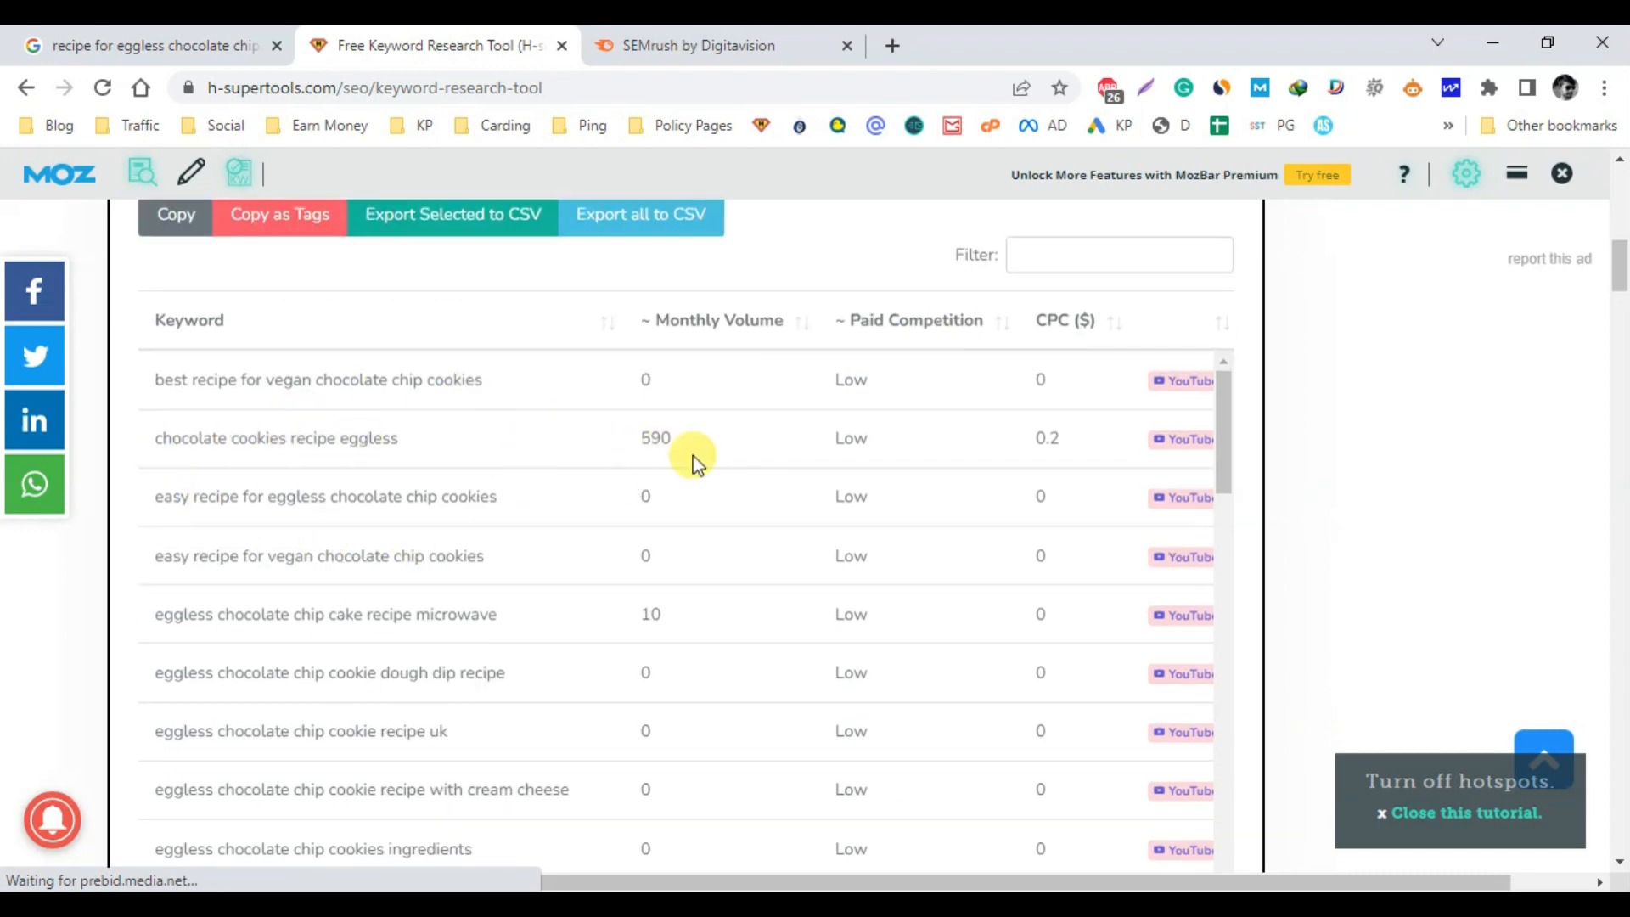
pyautogui.moveTo(153, 456); pyautogui.dragTo(382, 487)
pyautogui.scroll(-5, 454, 582)
pyautogui.scroll(-15, 456, 598)
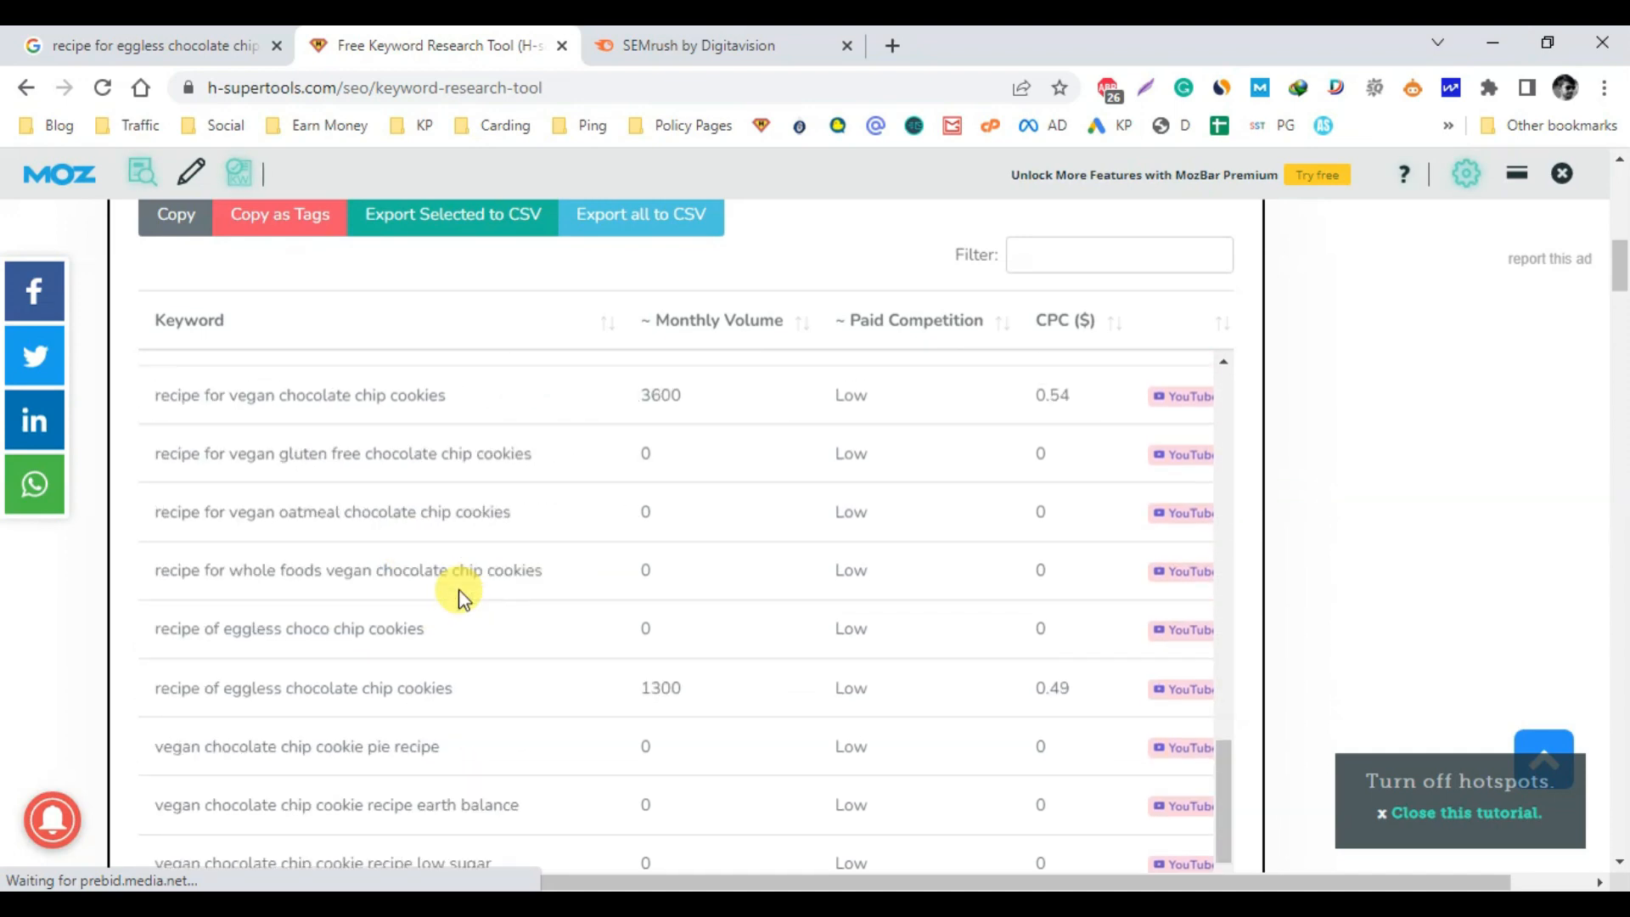
pyautogui.scroll(20, 459, 597)
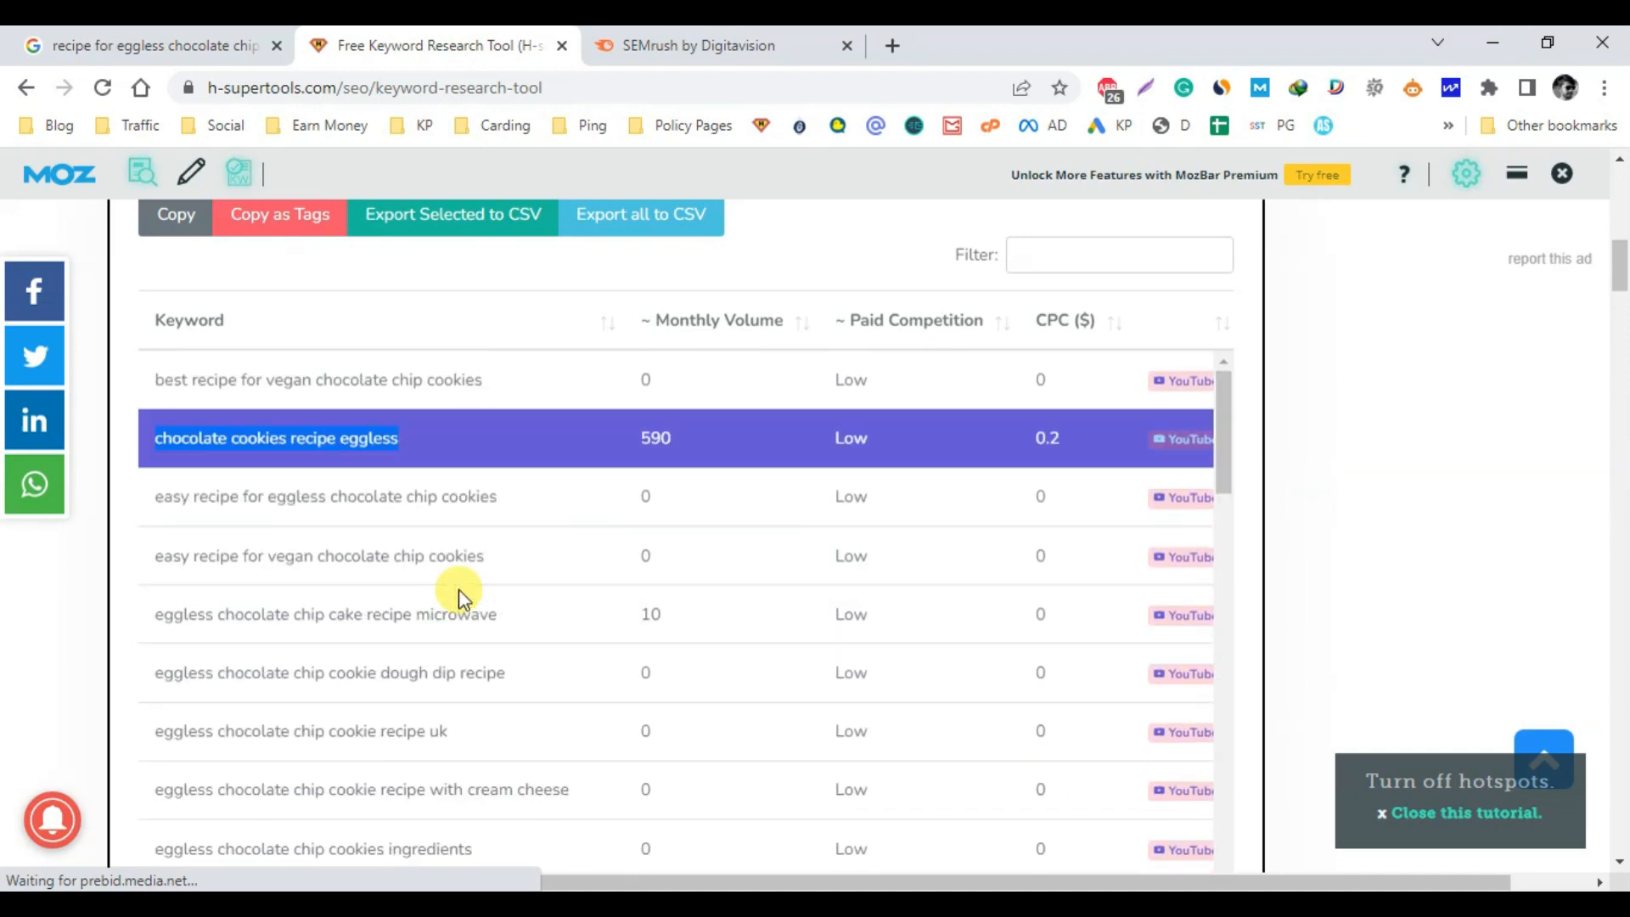
pyautogui.scroll(6, 549, 588)
# Return to the Google search and copy the words "recipe for" from the query
pyautogui.moveTo(291, 357)
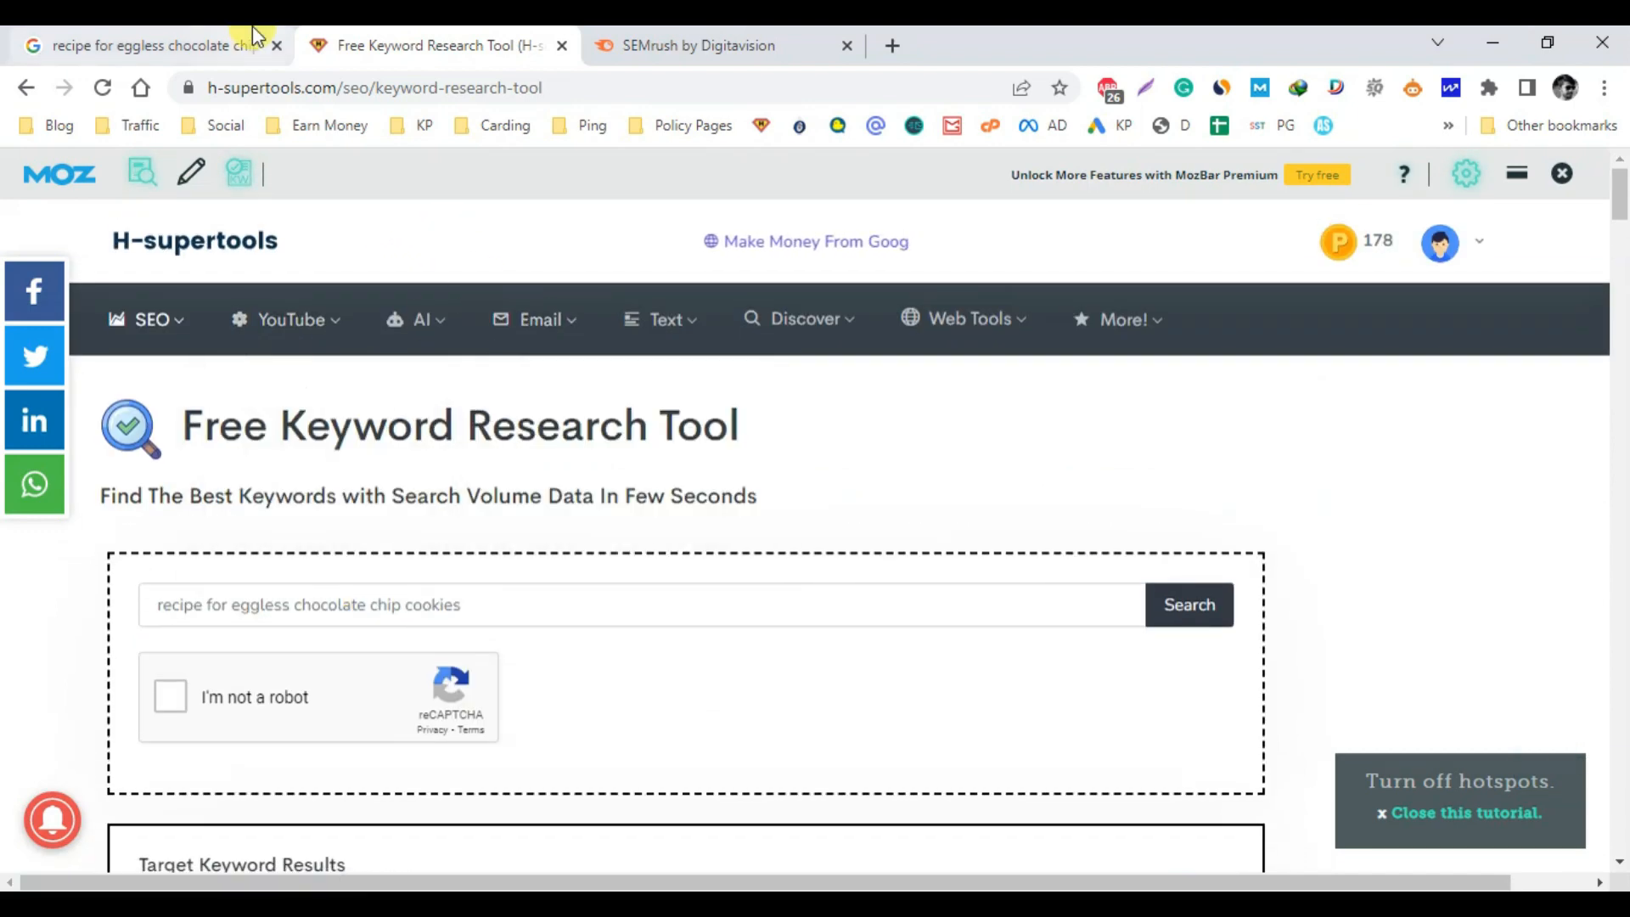
pyautogui.moveTo(252, 26)
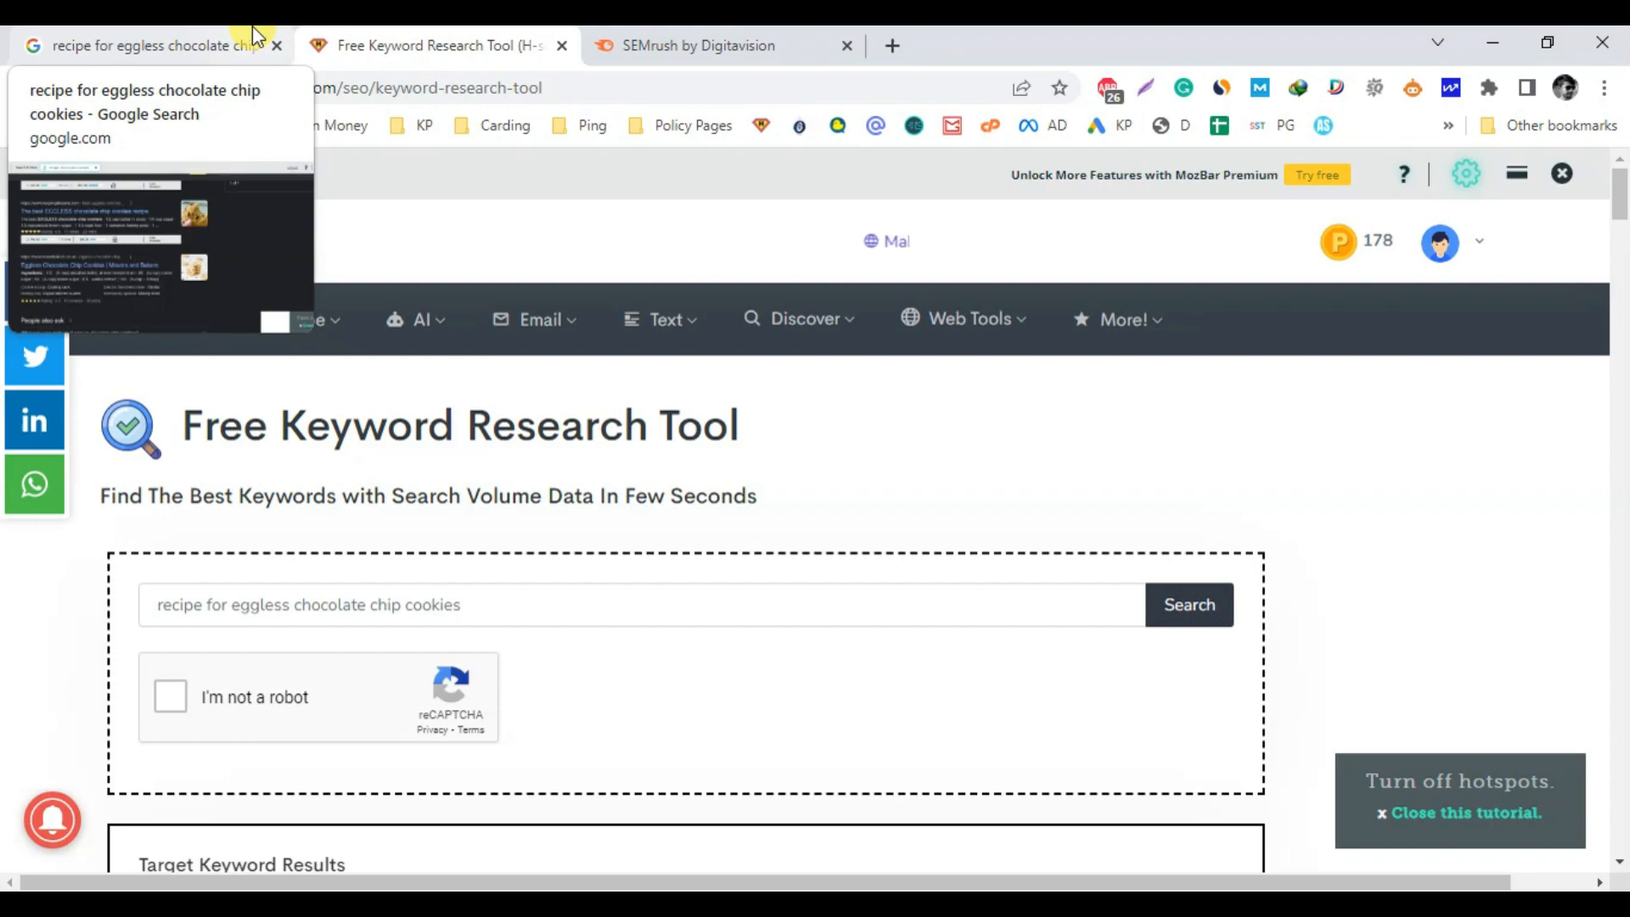
pyautogui.click(252, 28)
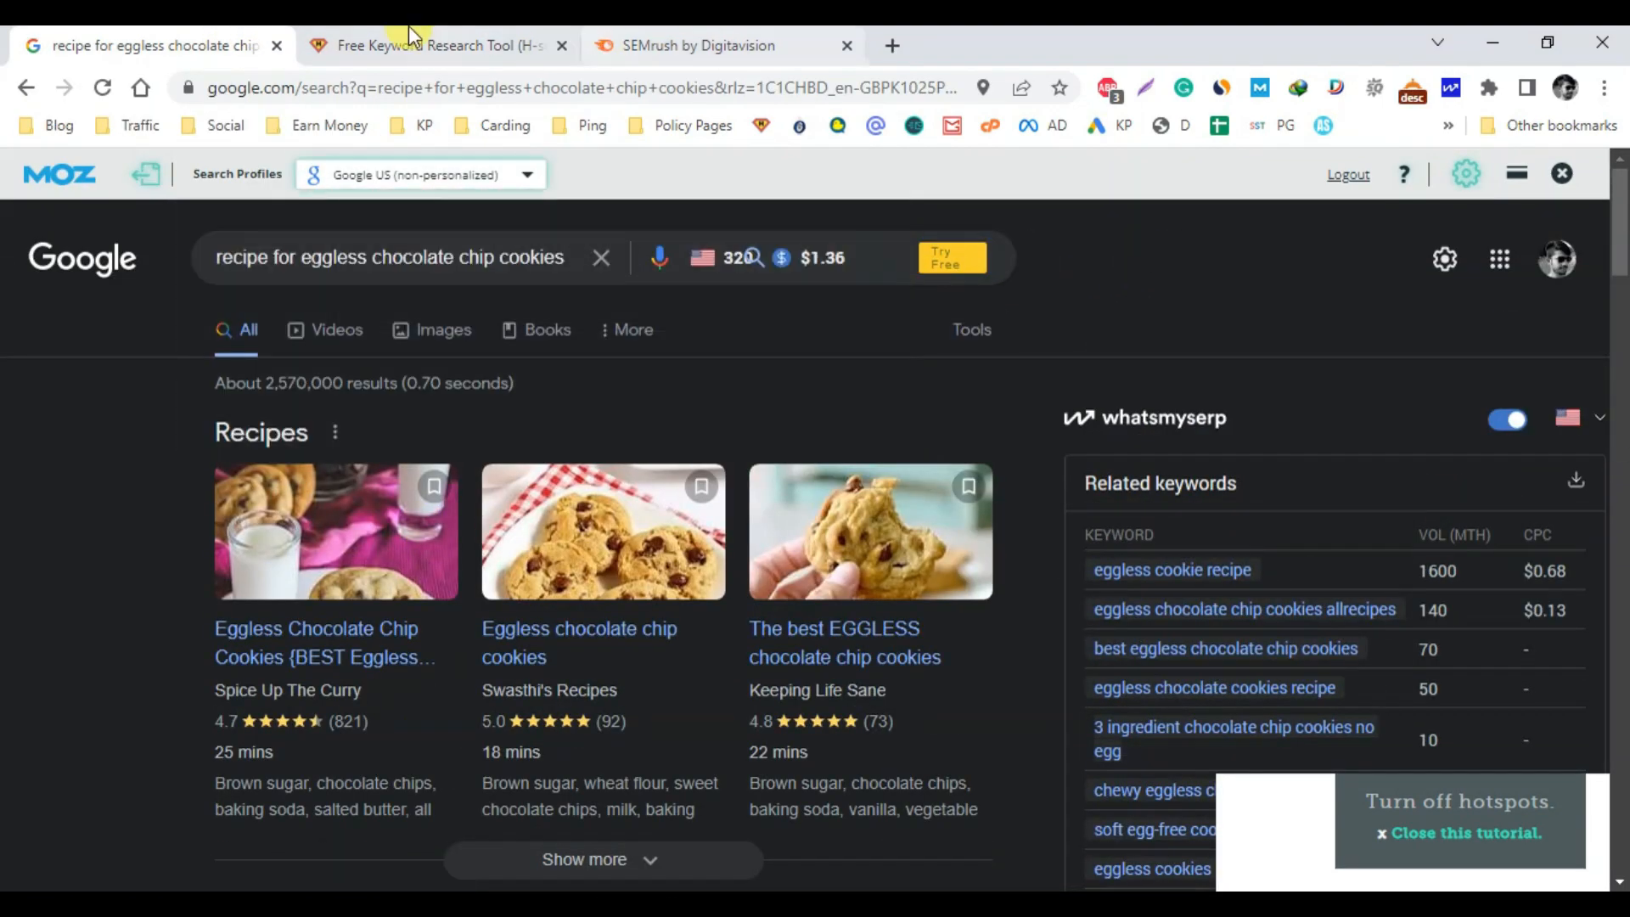
pyautogui.click(728, 46)
pyautogui.click(414, 218)
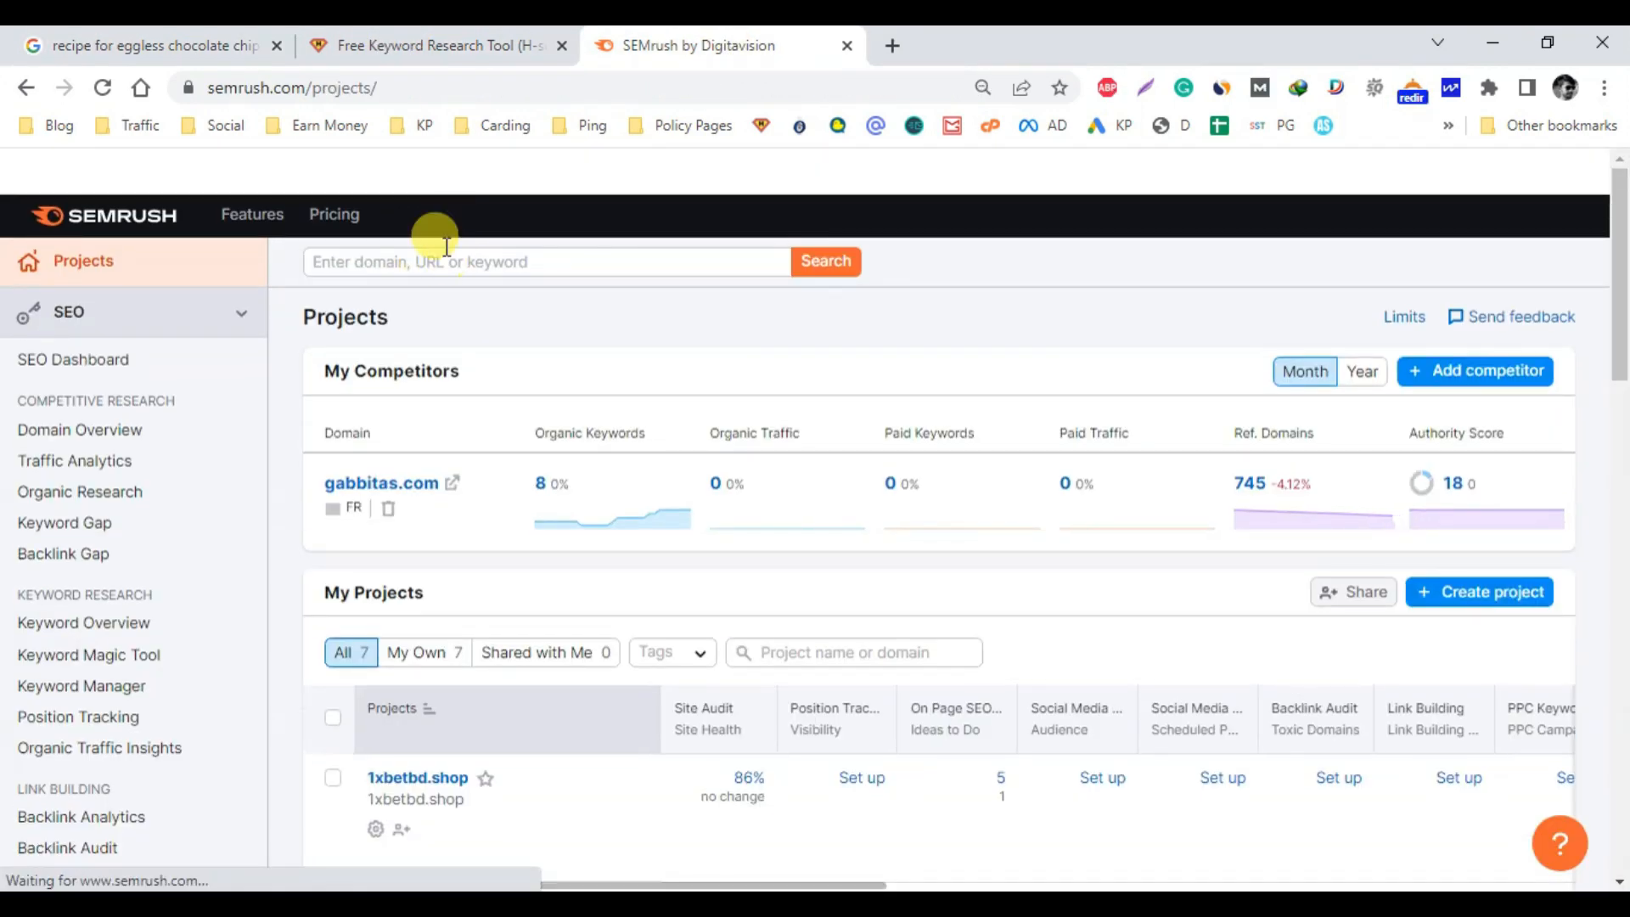
pyautogui.click(110, 44)
pyautogui.moveTo(297, 257); pyautogui.dragTo(200, 252)
pyautogui.rightClick(255, 259)
pyautogui.click(299, 345)
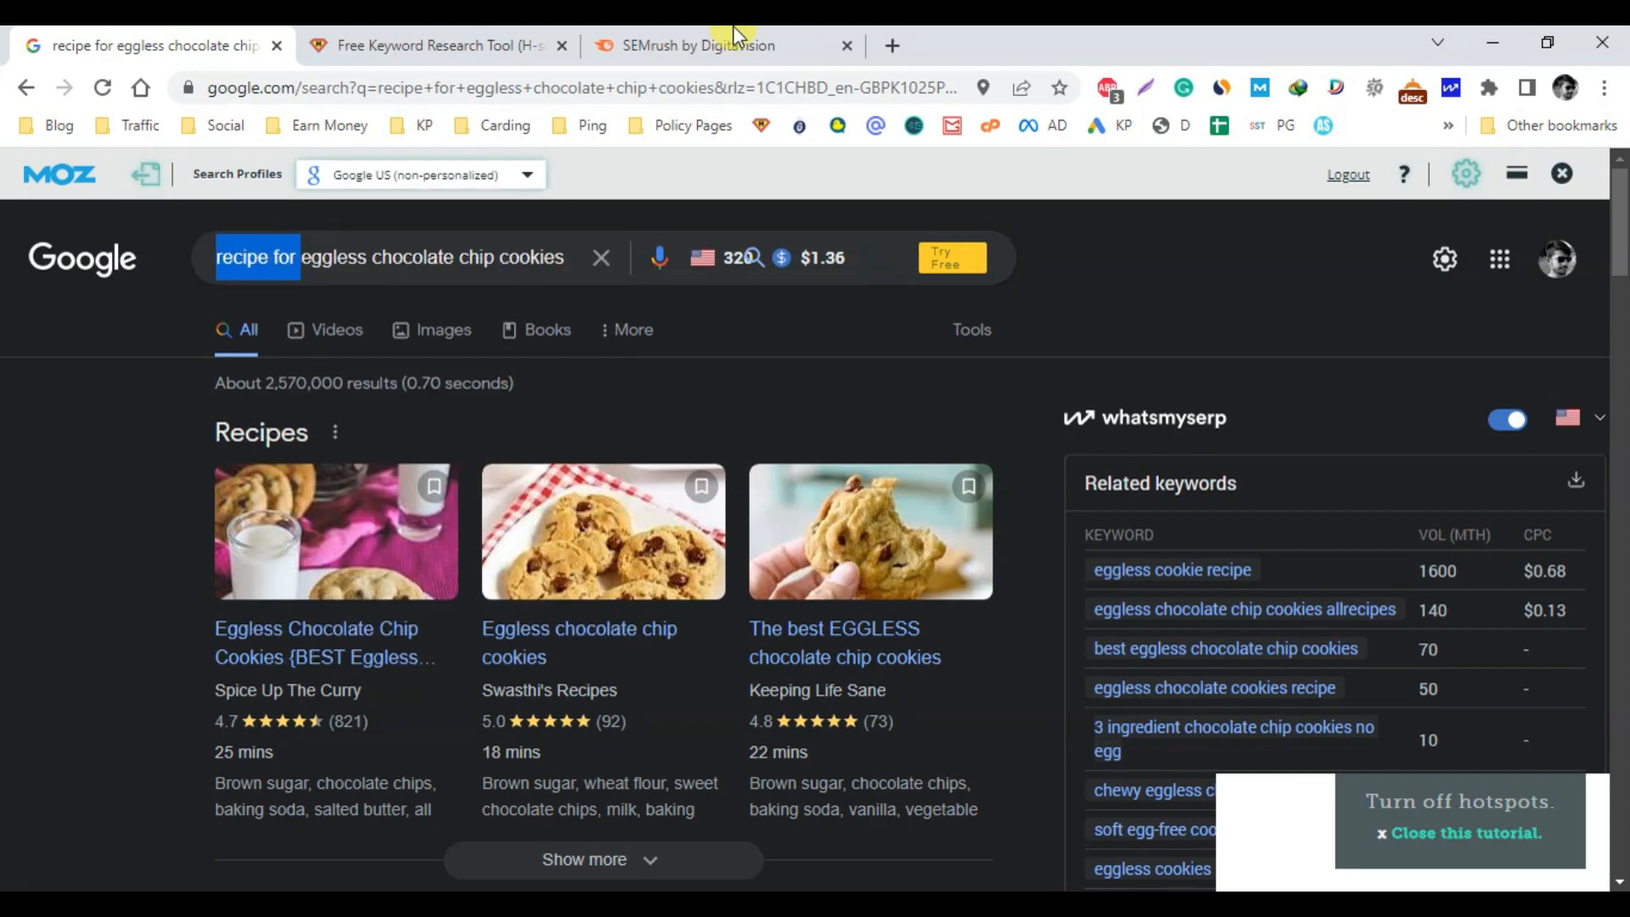
# Switch to SEMrush and search for the copied keyword "recipe for" to get its keyword overview
pyautogui.click(705, 42)
pyautogui.click(436, 263)
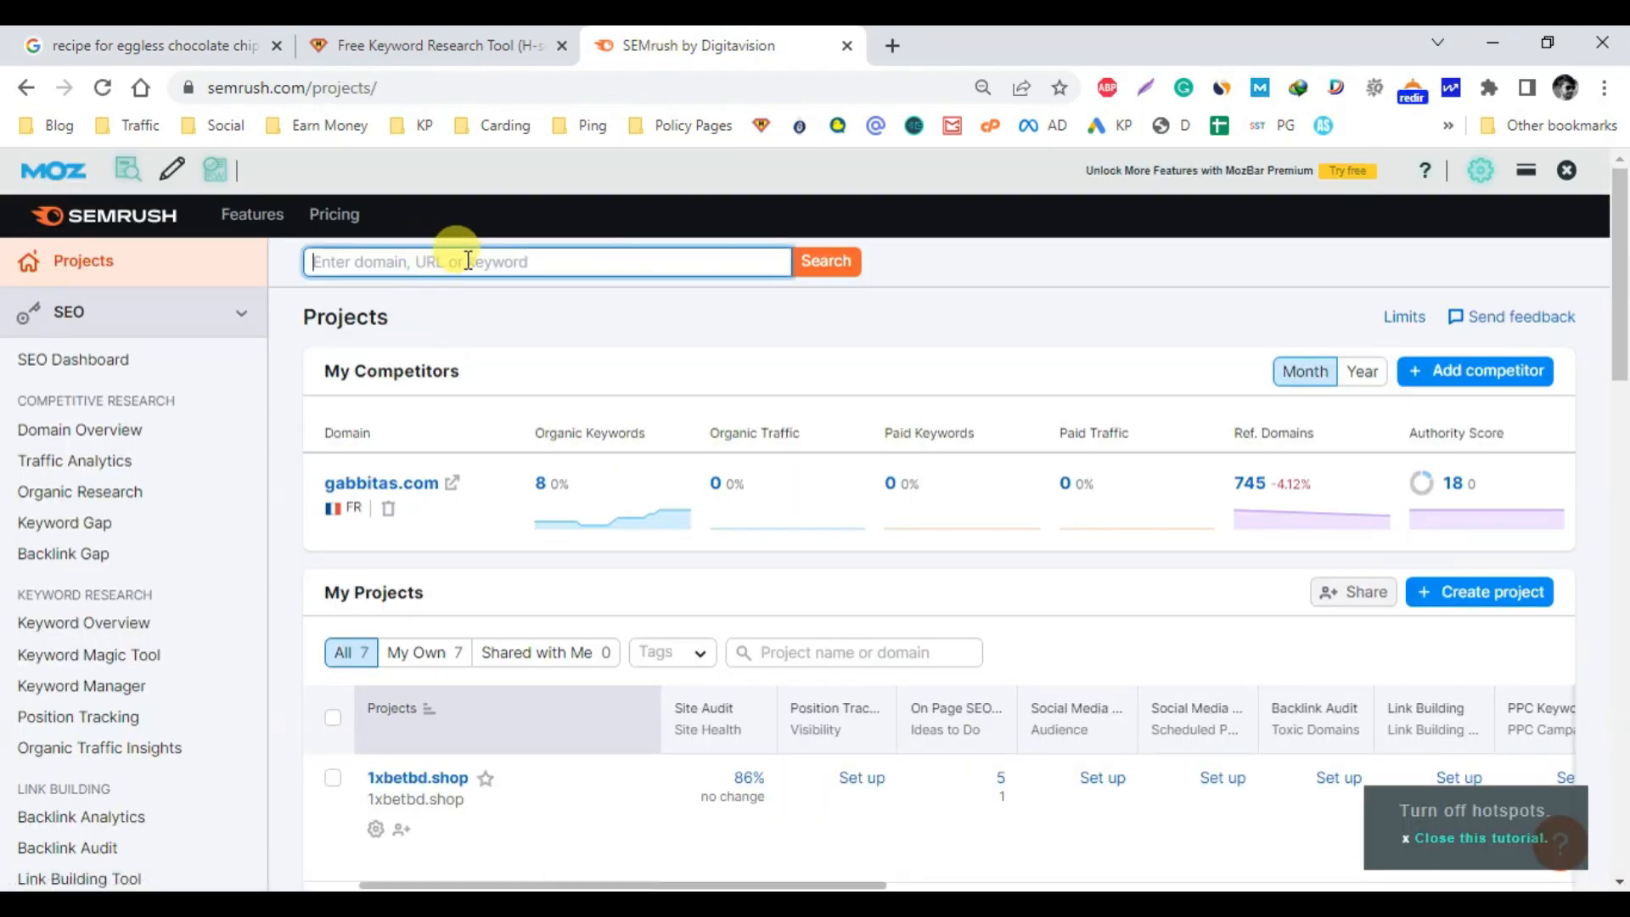
pyautogui.hotkey('ctrl', 'v')
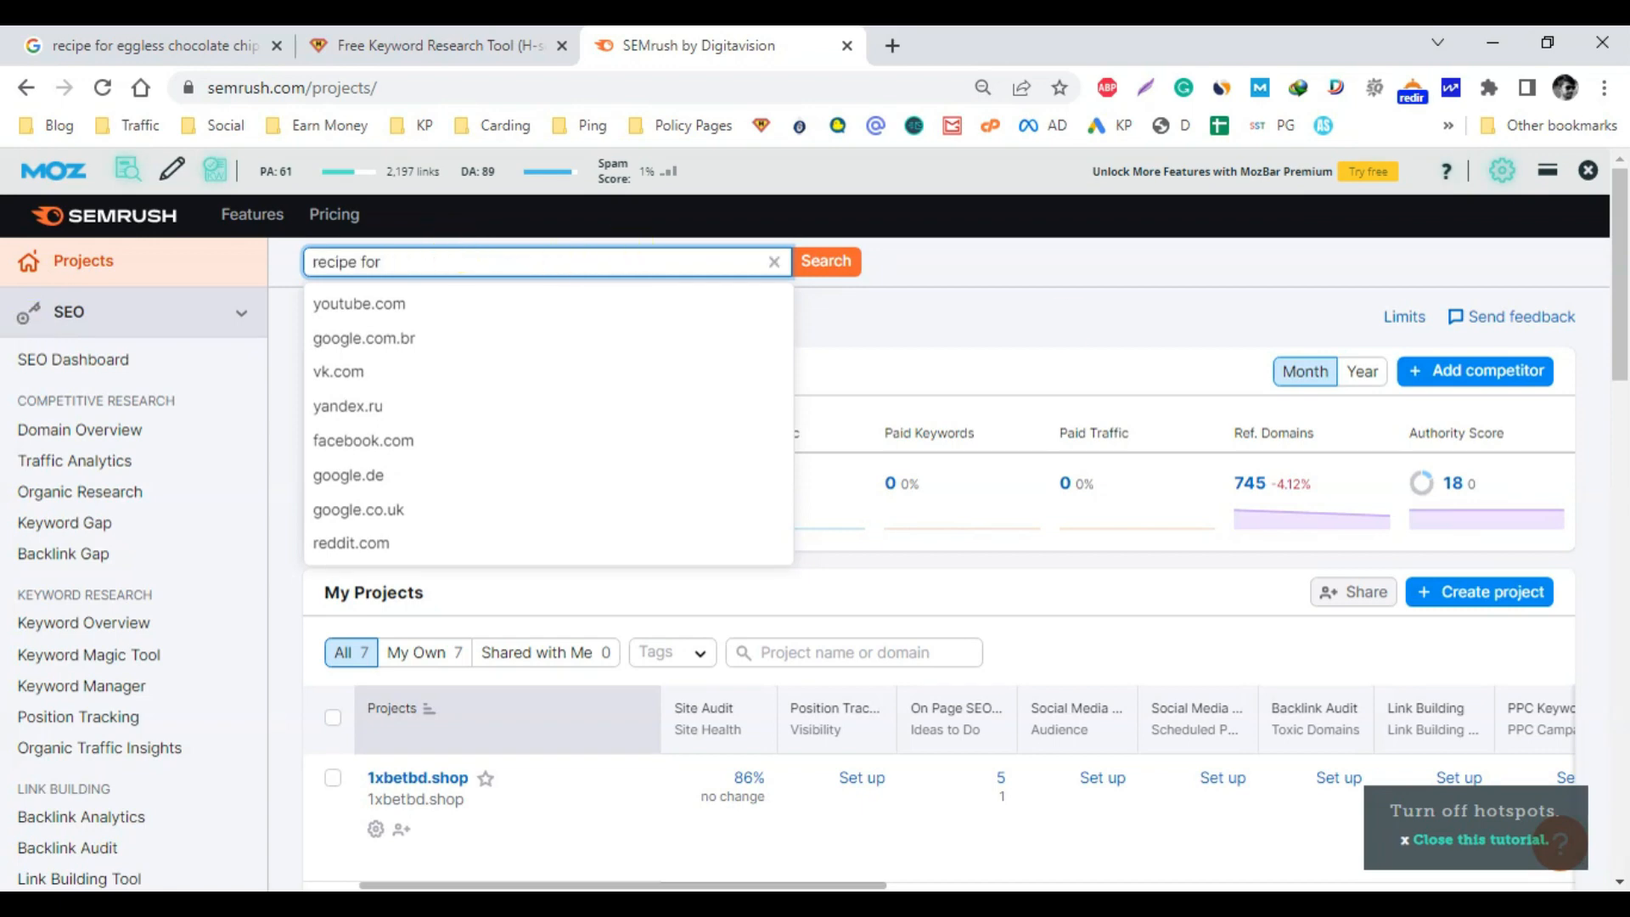
pyautogui.click(797, 265)
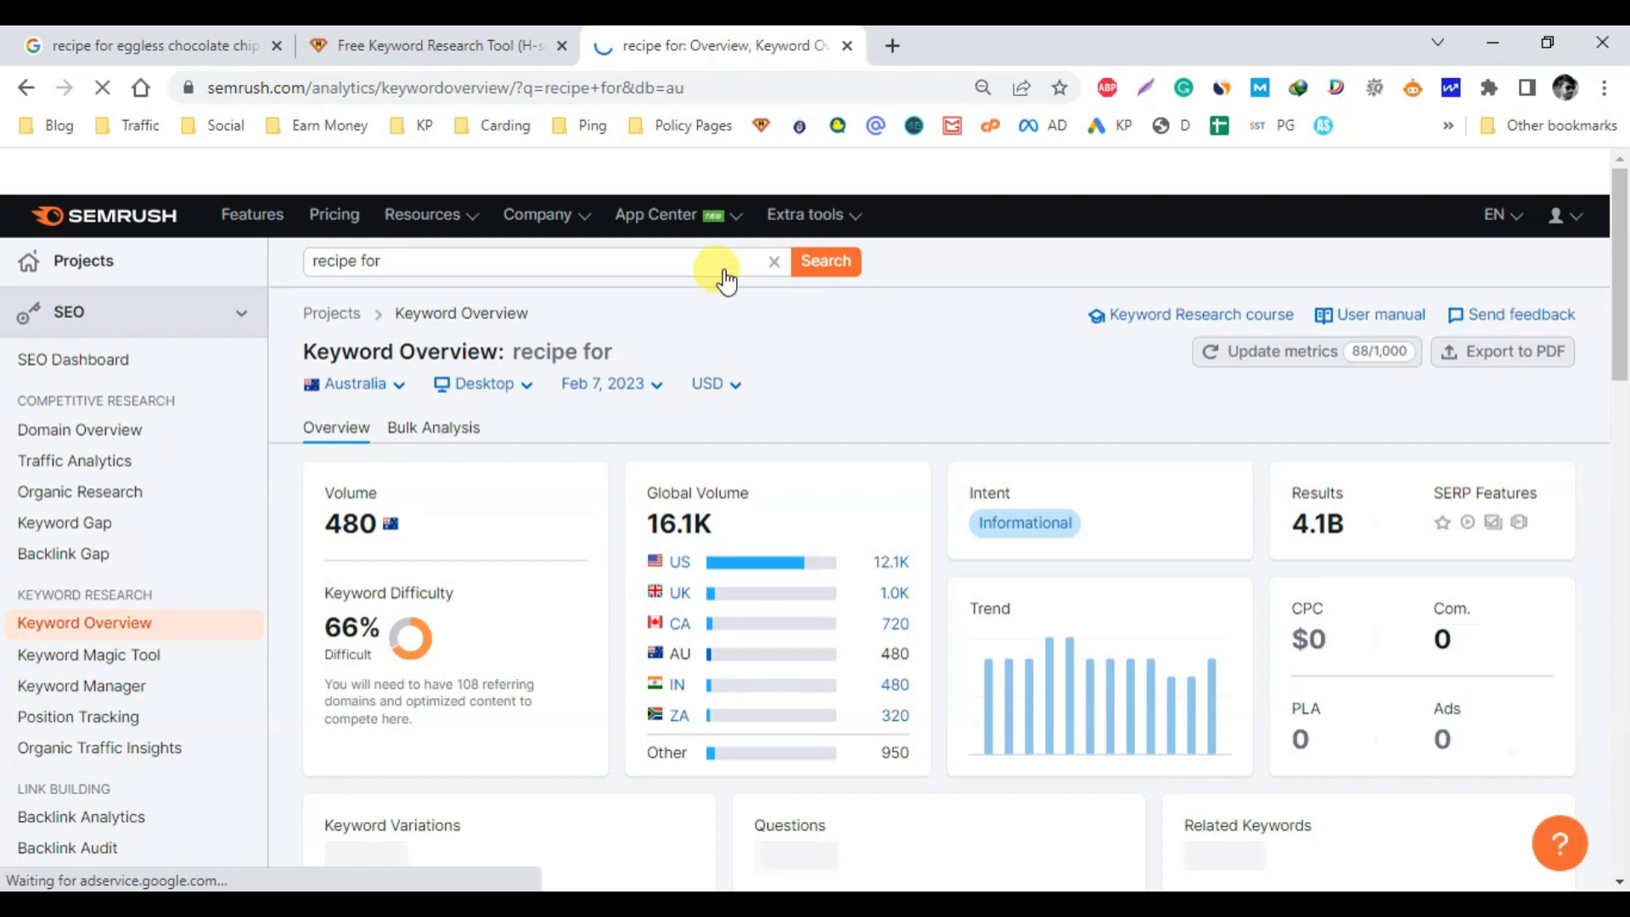
# Show the United States data in the keyword overview and check the keyword's number of results
pyautogui.click(892, 562)
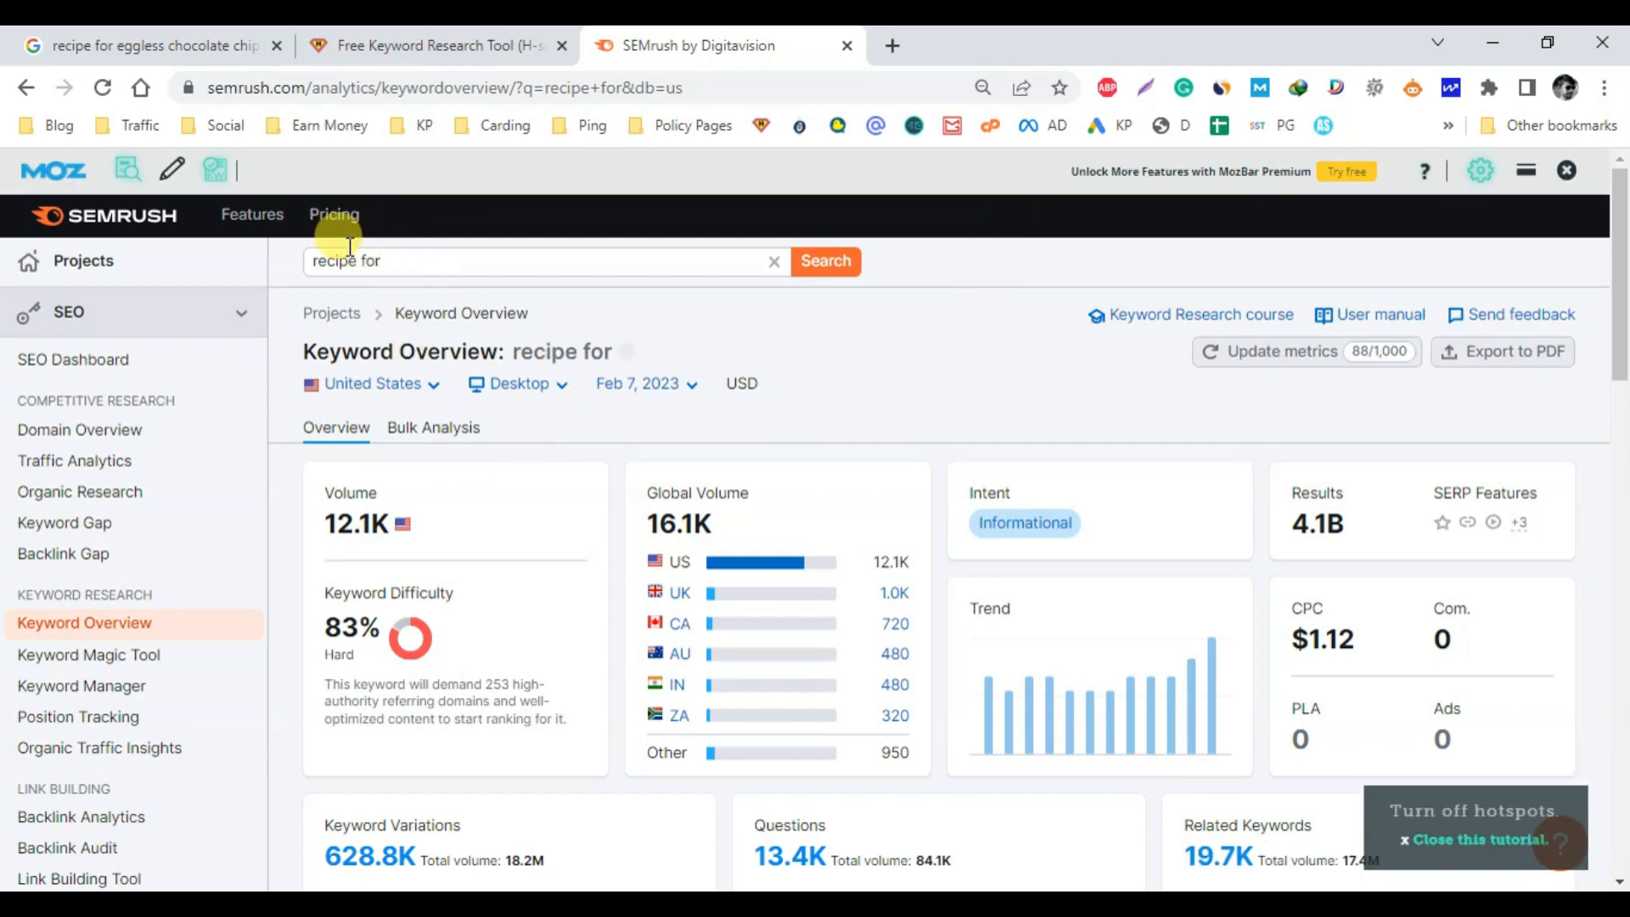
pyautogui.moveTo(357, 262); pyautogui.dragTo(304, 262)
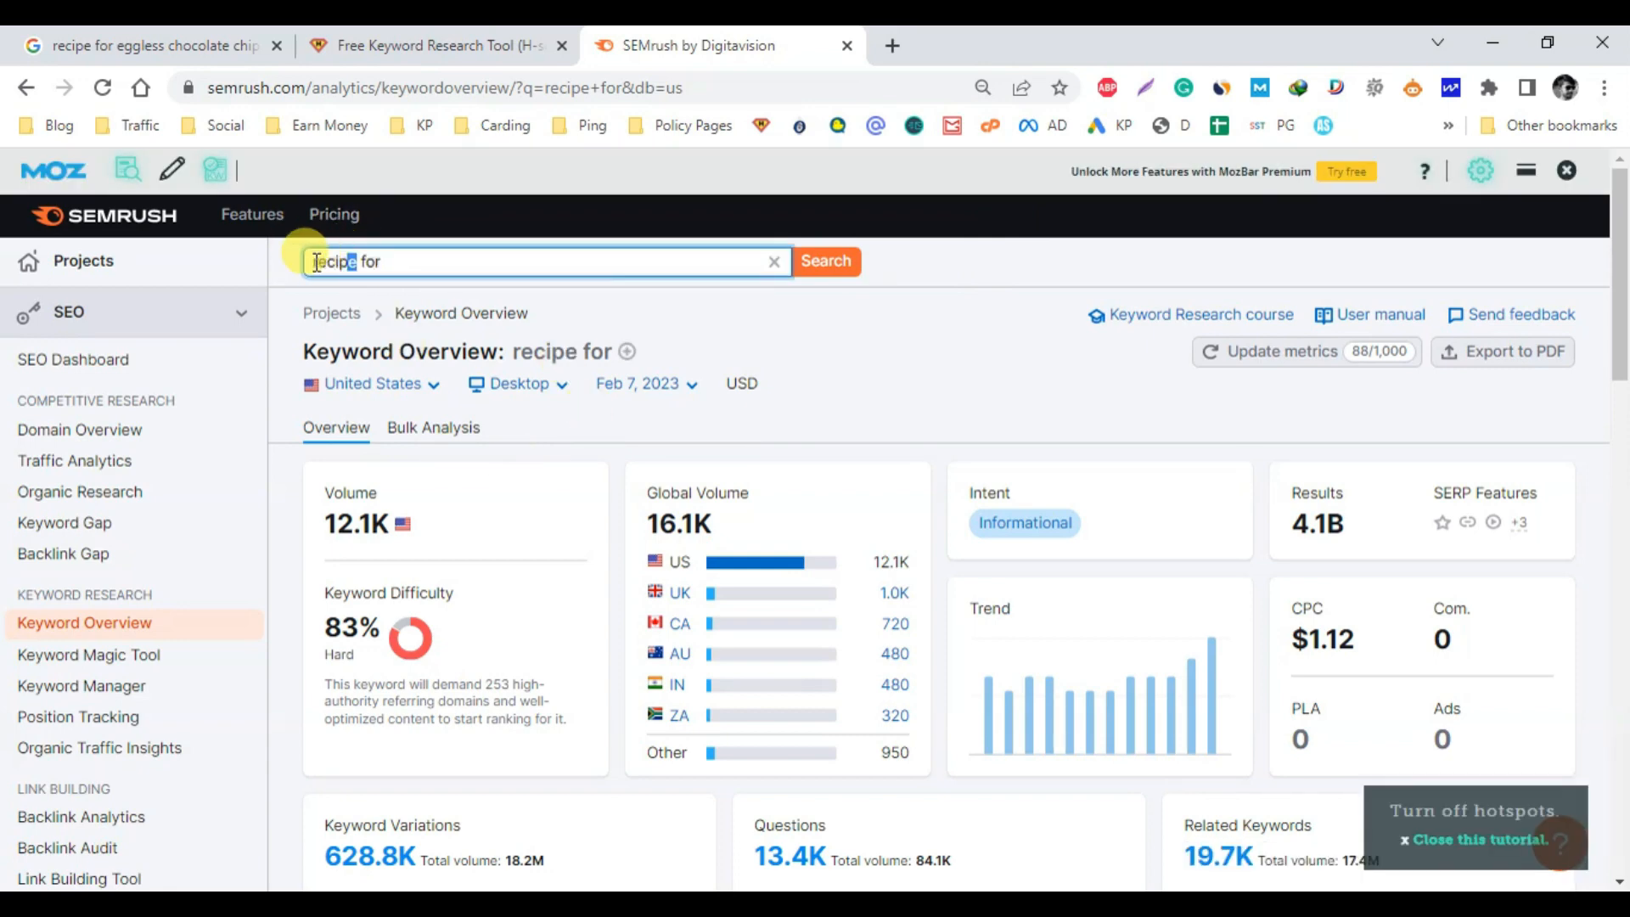
pyautogui.moveTo(1291, 520); pyautogui.dragTo(1348, 548)
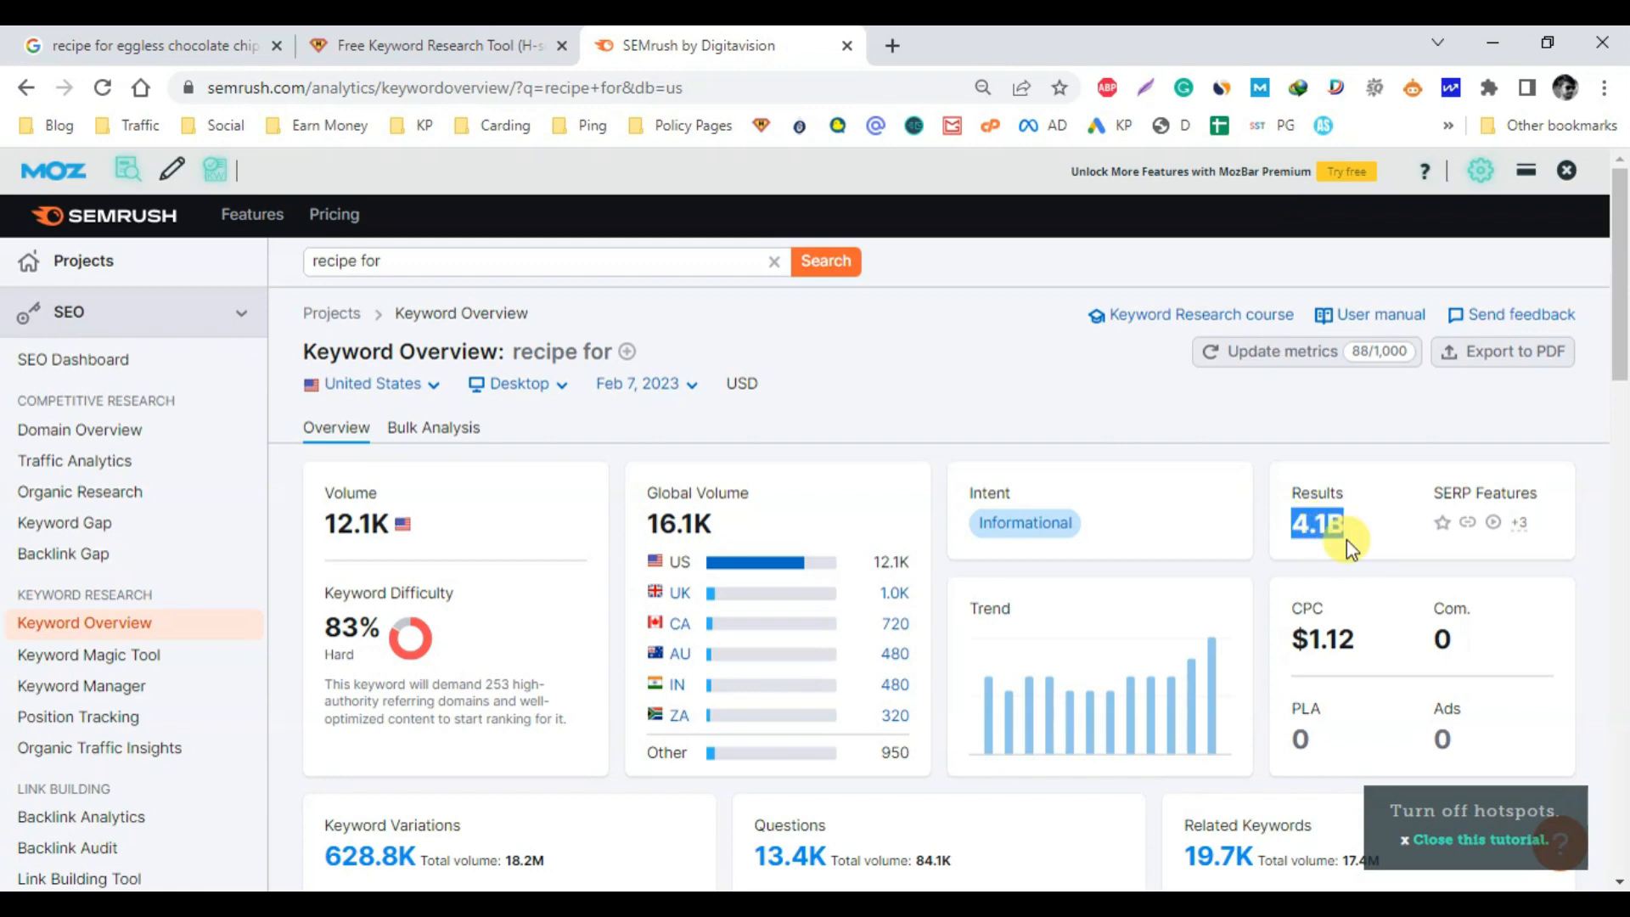
# Open the full list of keyword variations for "recipe for"
pyautogui.scroll(-3, 837, 510)
pyautogui.scroll(-3, 829, 444)
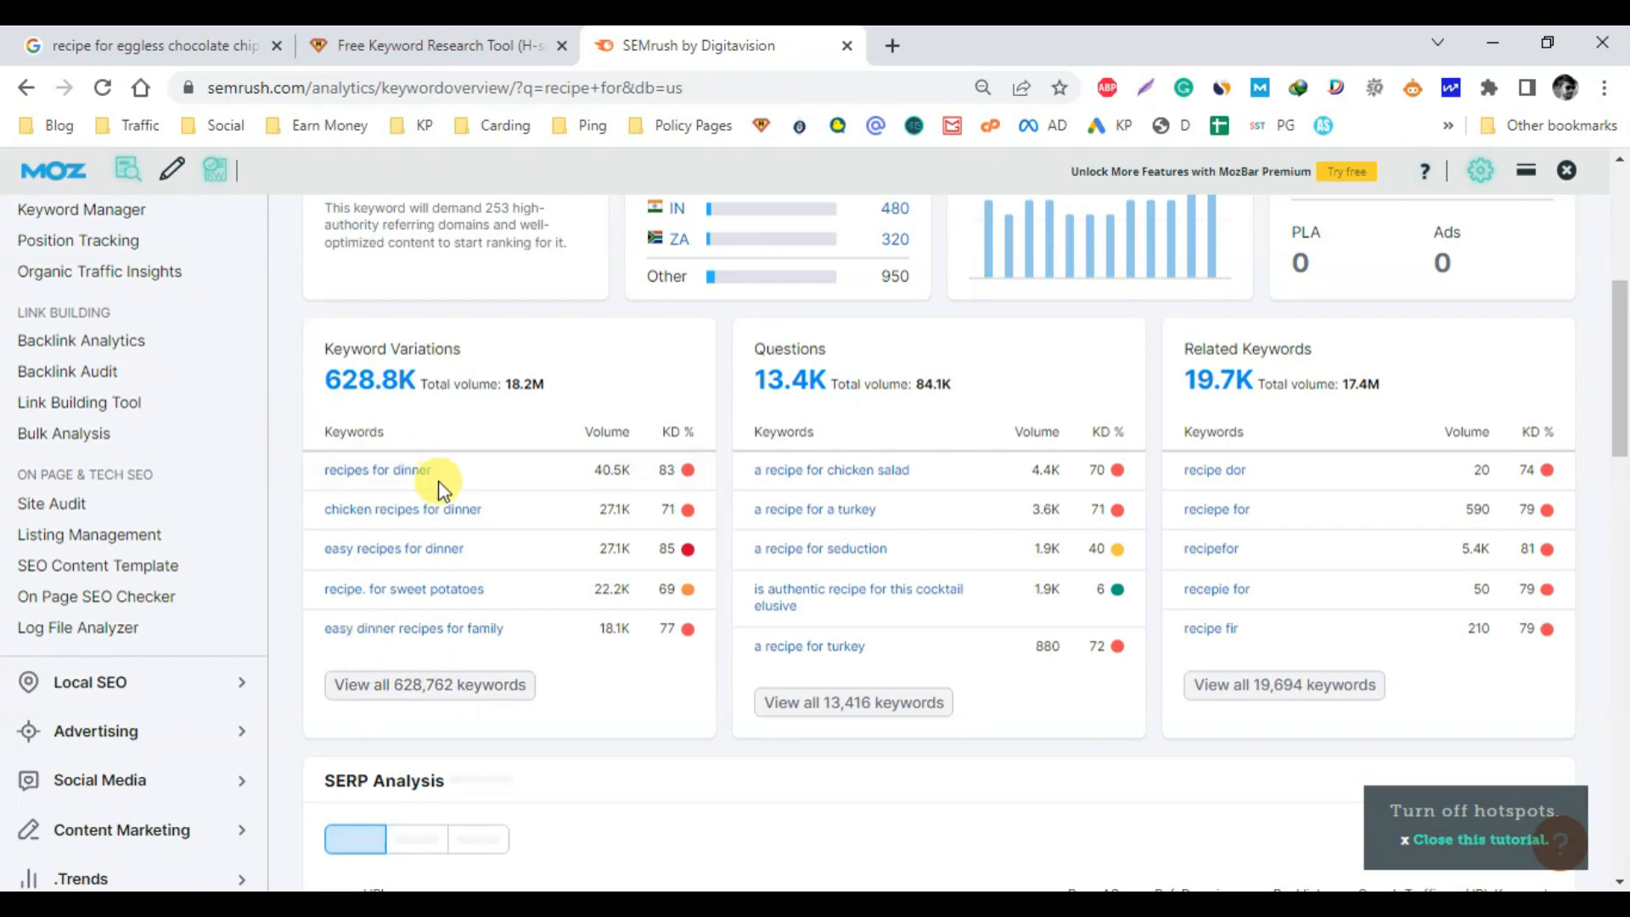
pyautogui.click(424, 684)
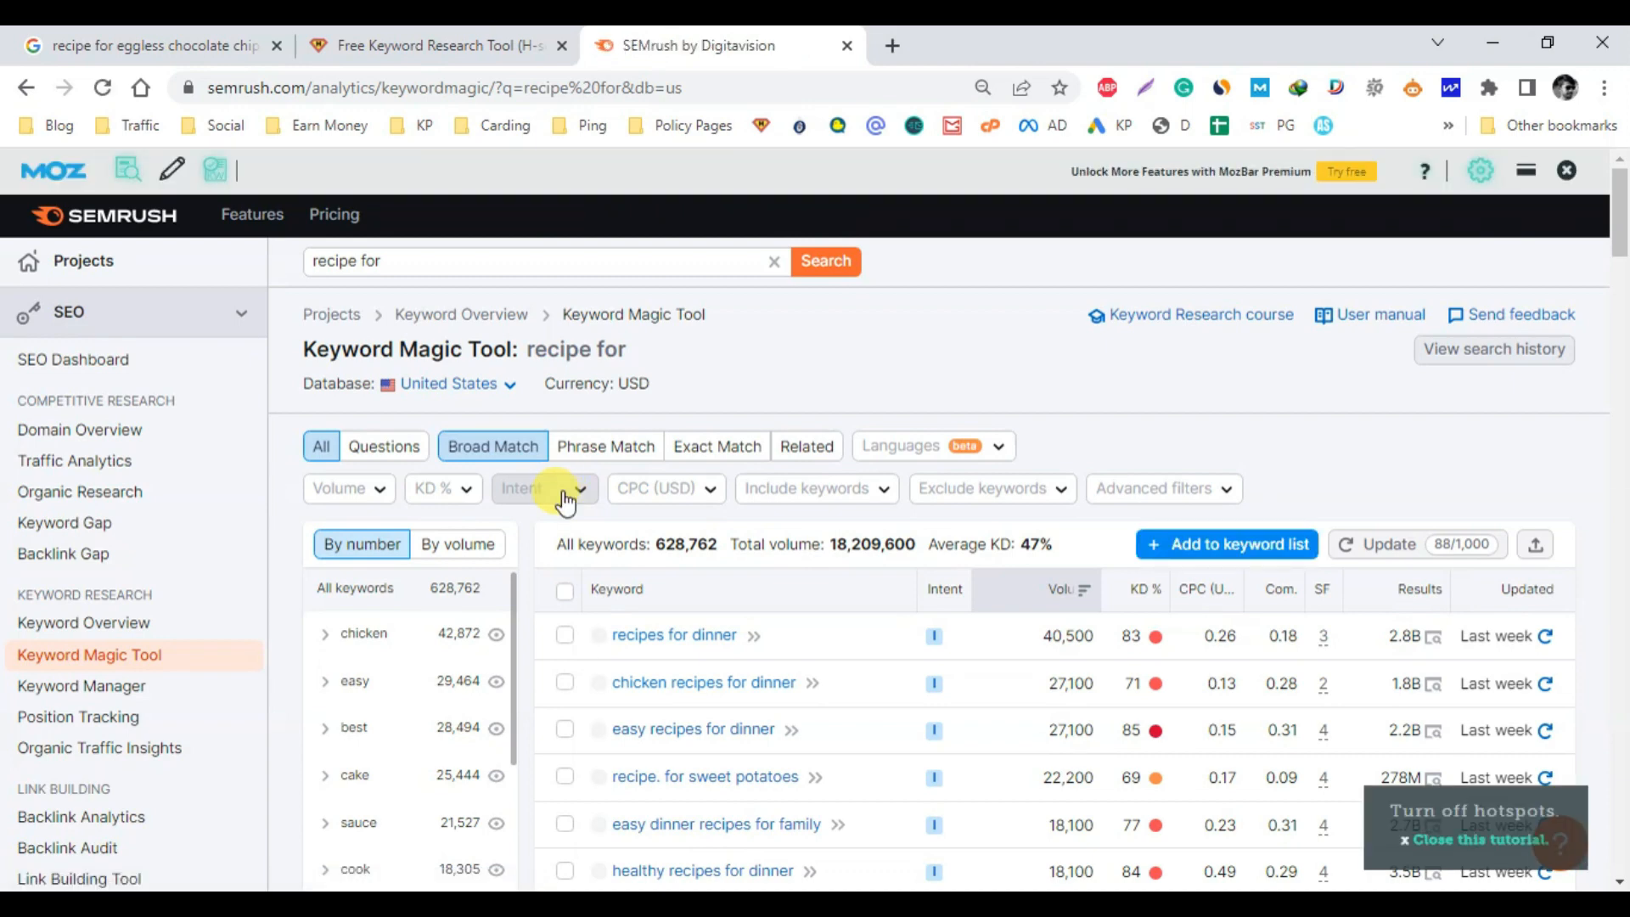
# Filter the "recipe for" keyword variations to a custom search volume range starting from 500
pyautogui.click(565, 502)
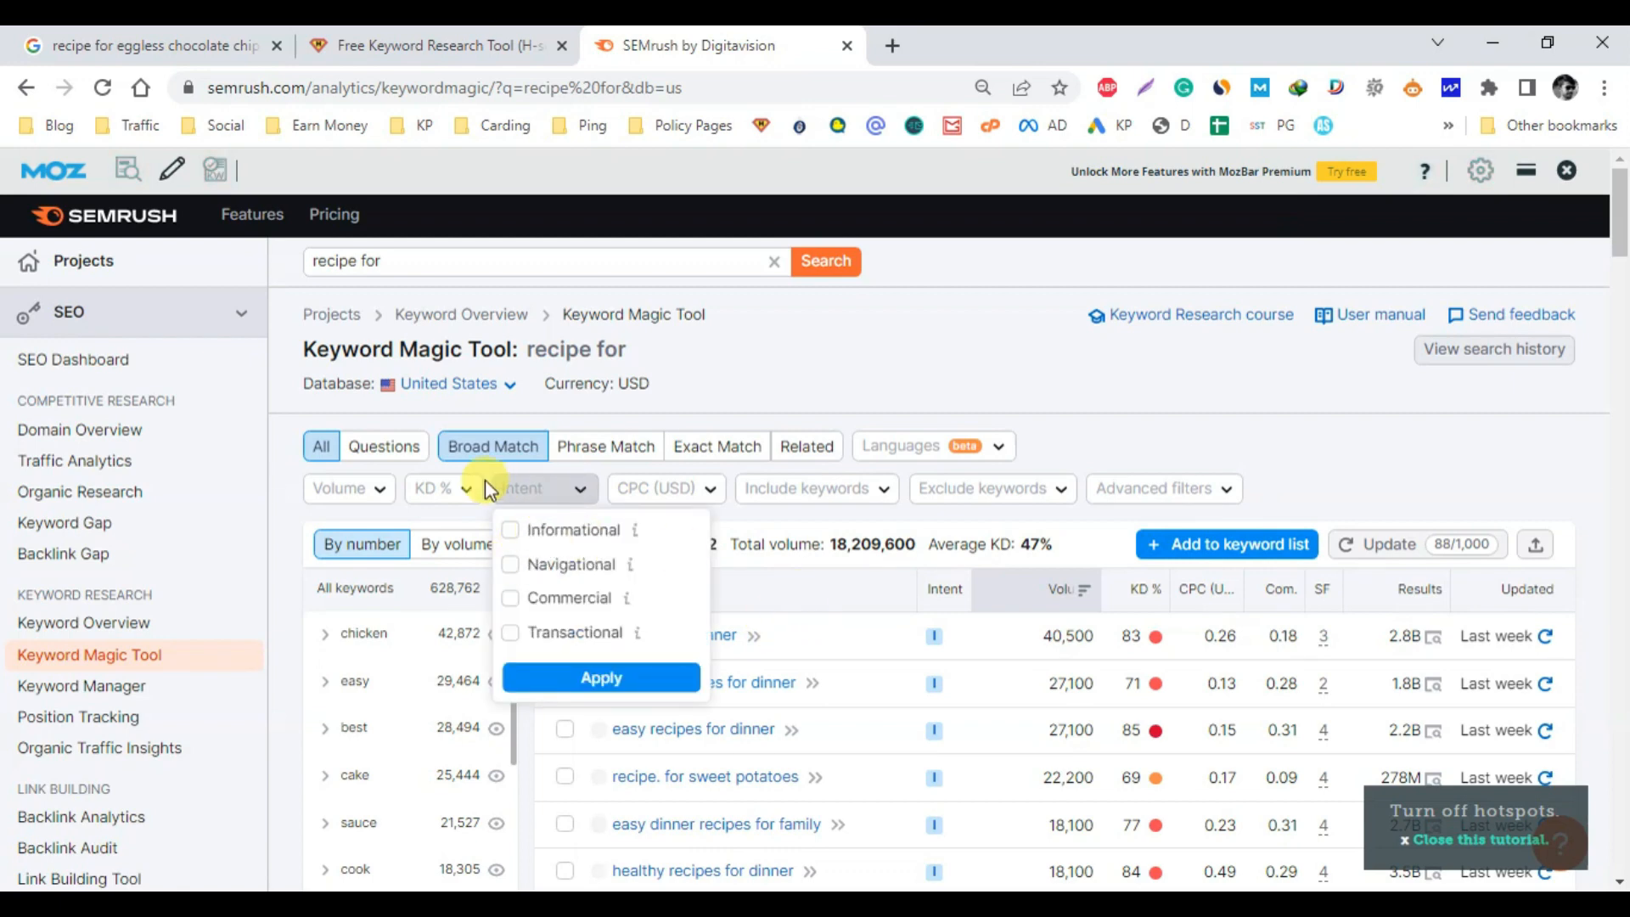
pyautogui.click(552, 530)
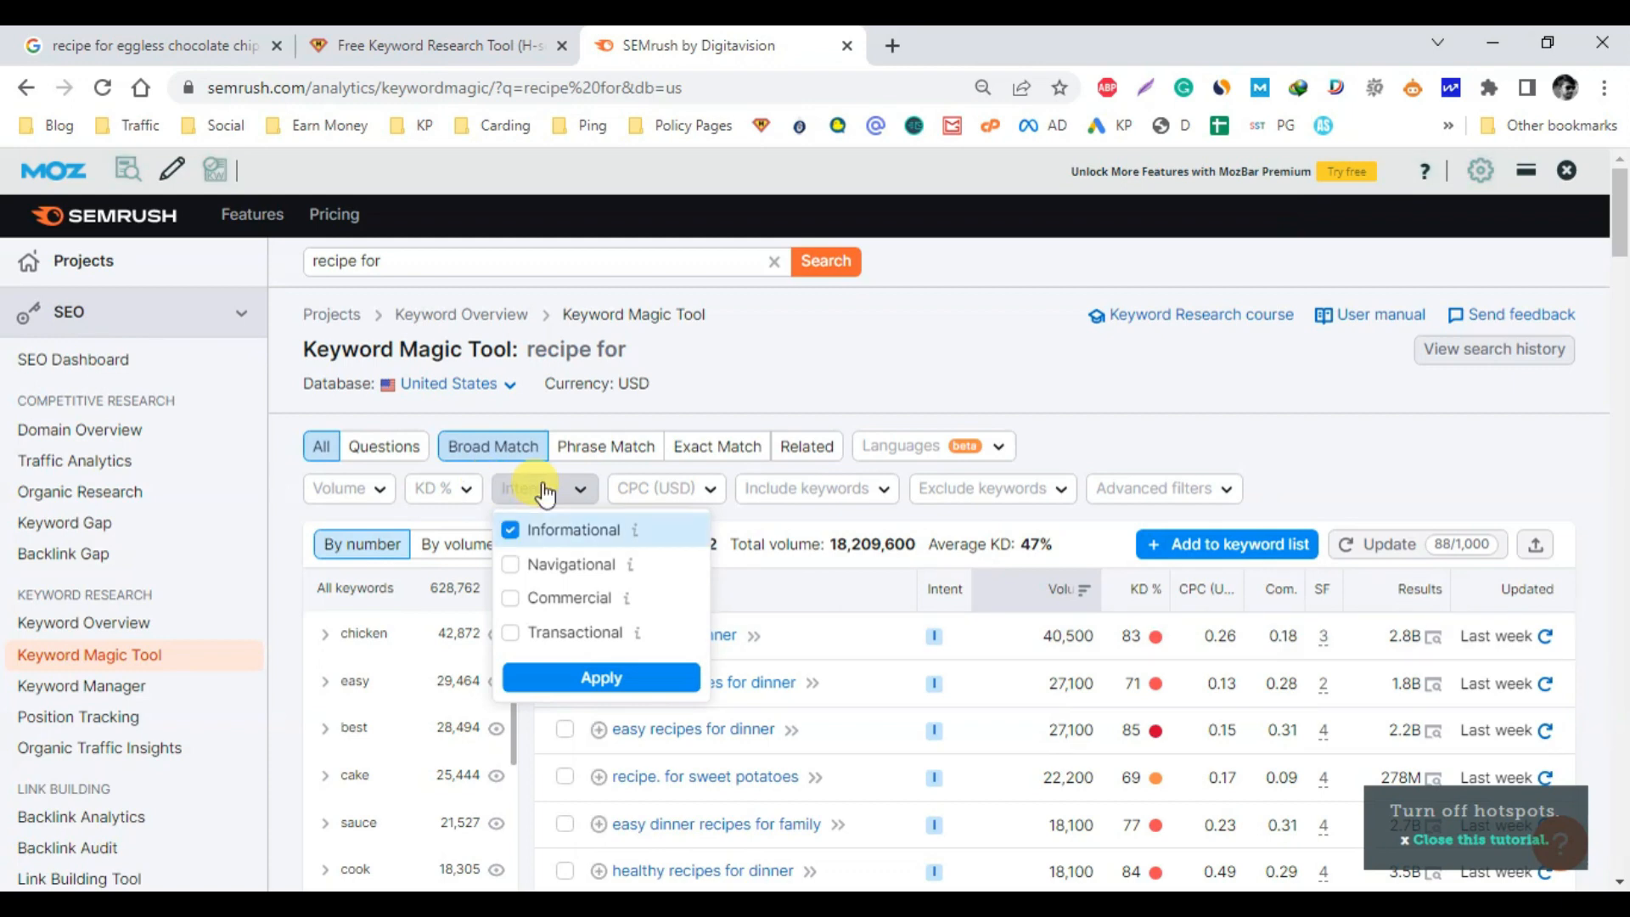
pyautogui.click(344, 490)
pyautogui.click(378, 783)
pyautogui.write('5000')
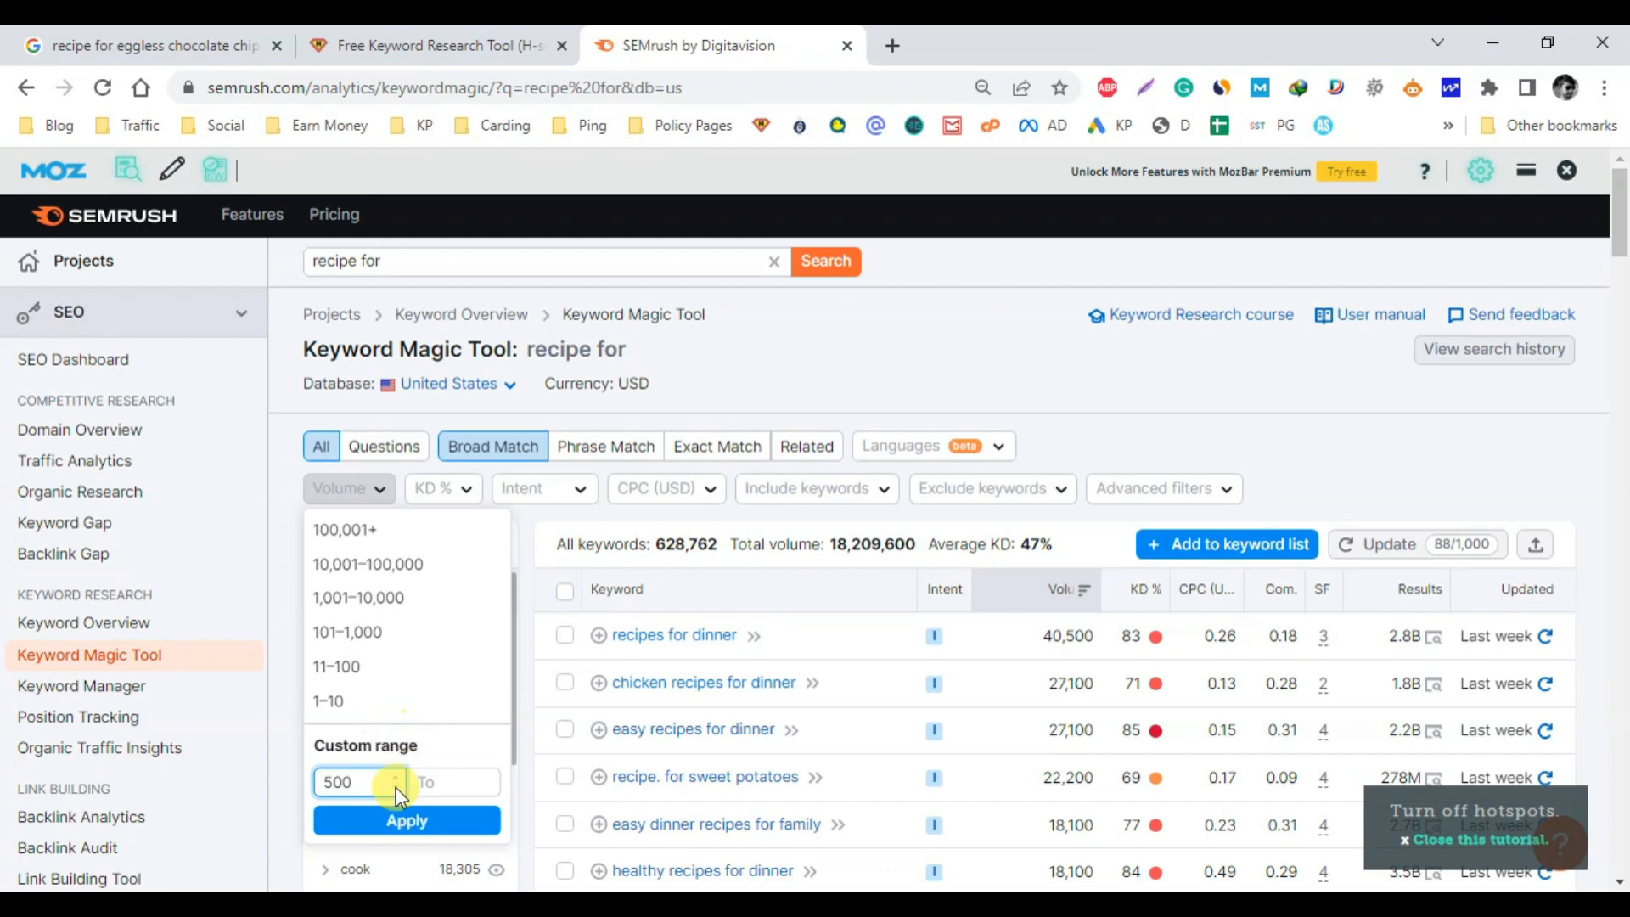
pyautogui.click(398, 822)
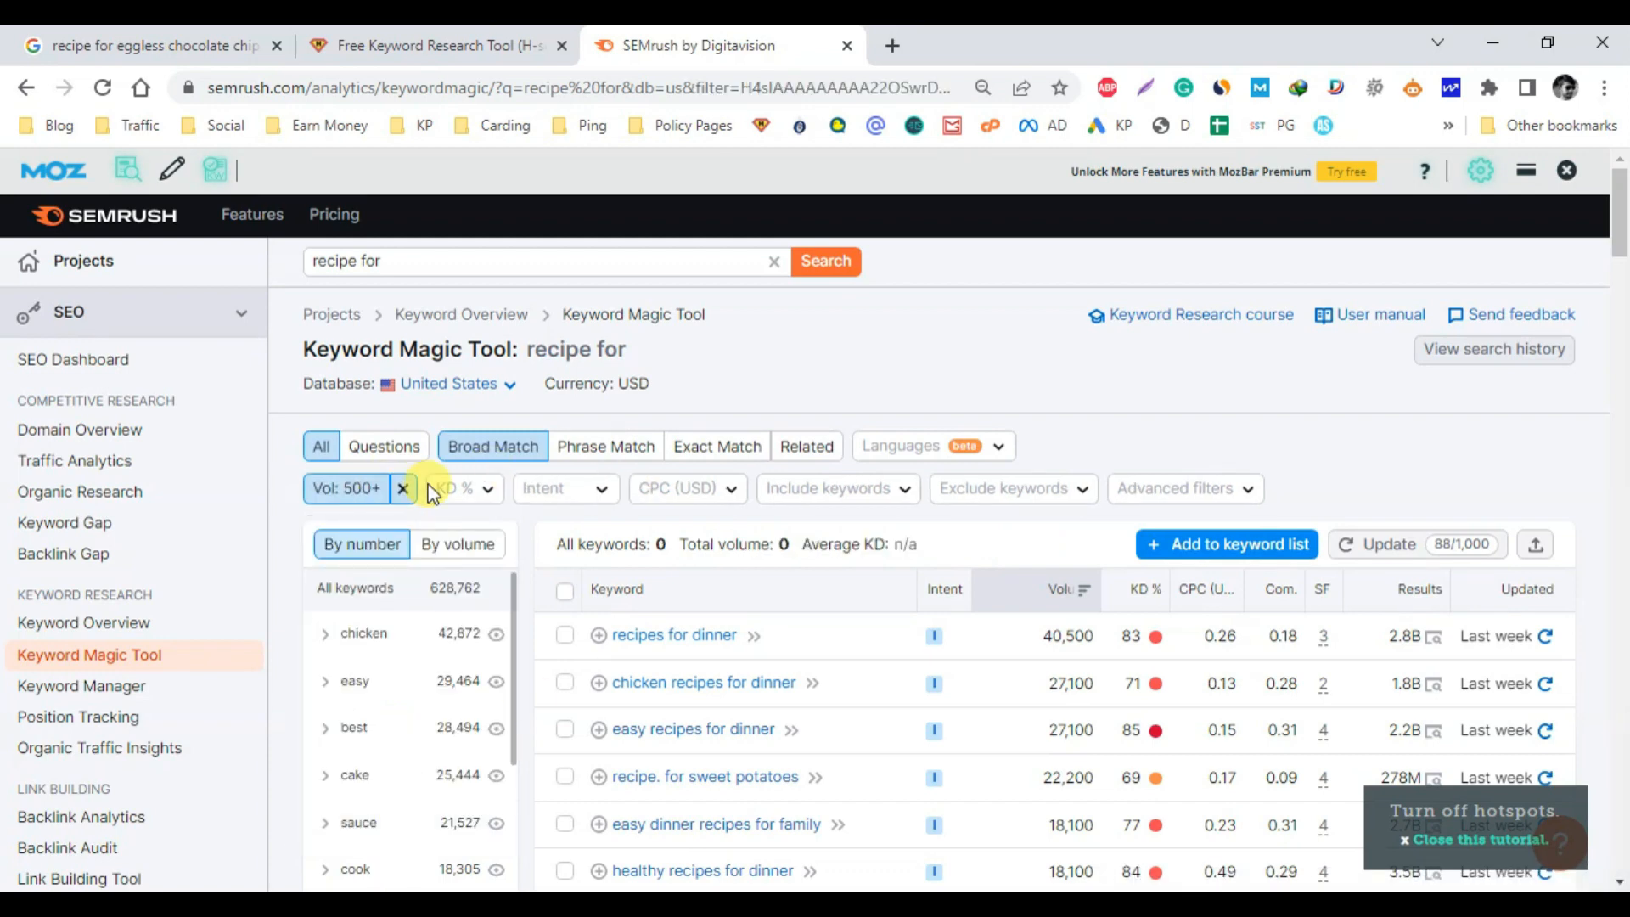
# Limit the keyword list to keywords with Informational search intent
pyautogui.click(608, 501)
pyautogui.click(594, 532)
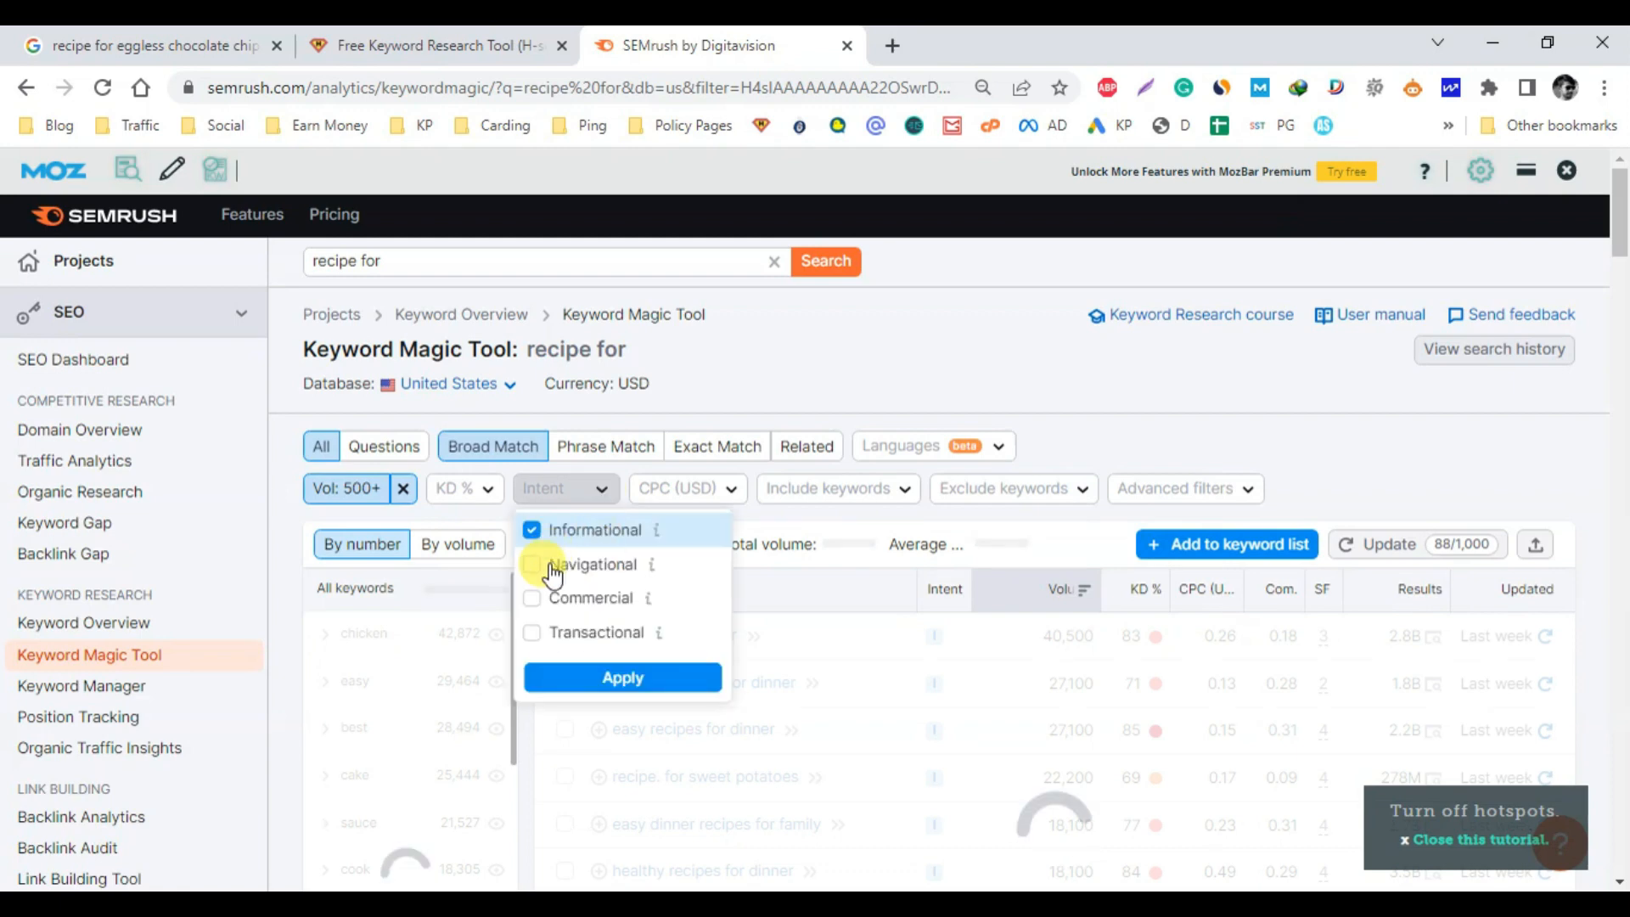
pyautogui.click(624, 678)
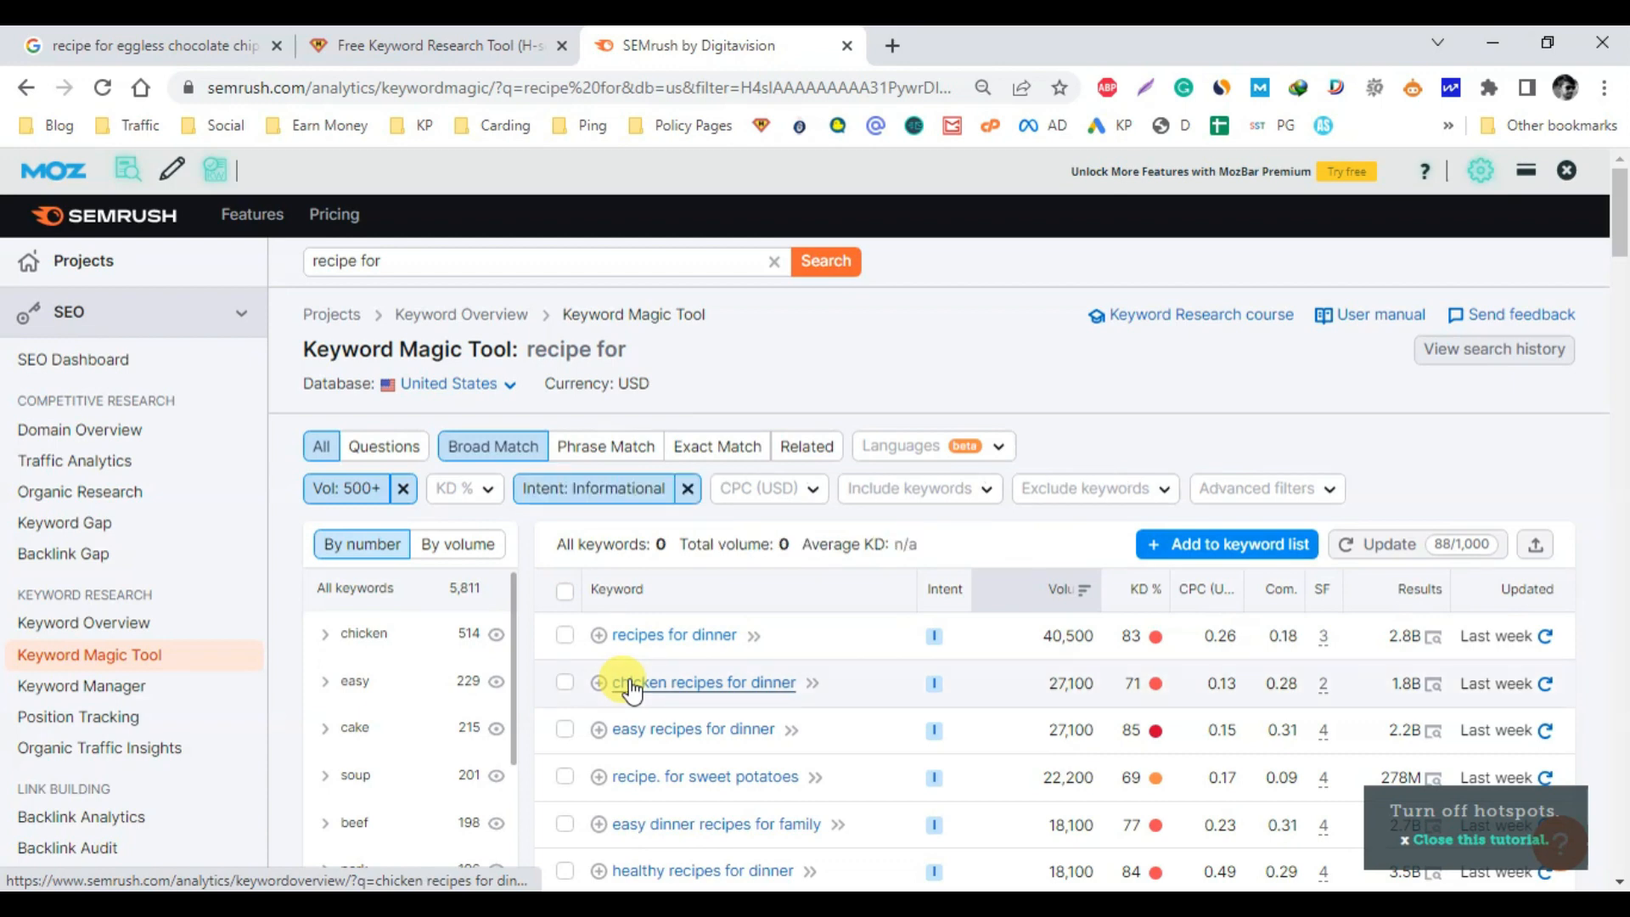
pyautogui.scroll(-1, 1046, 366)
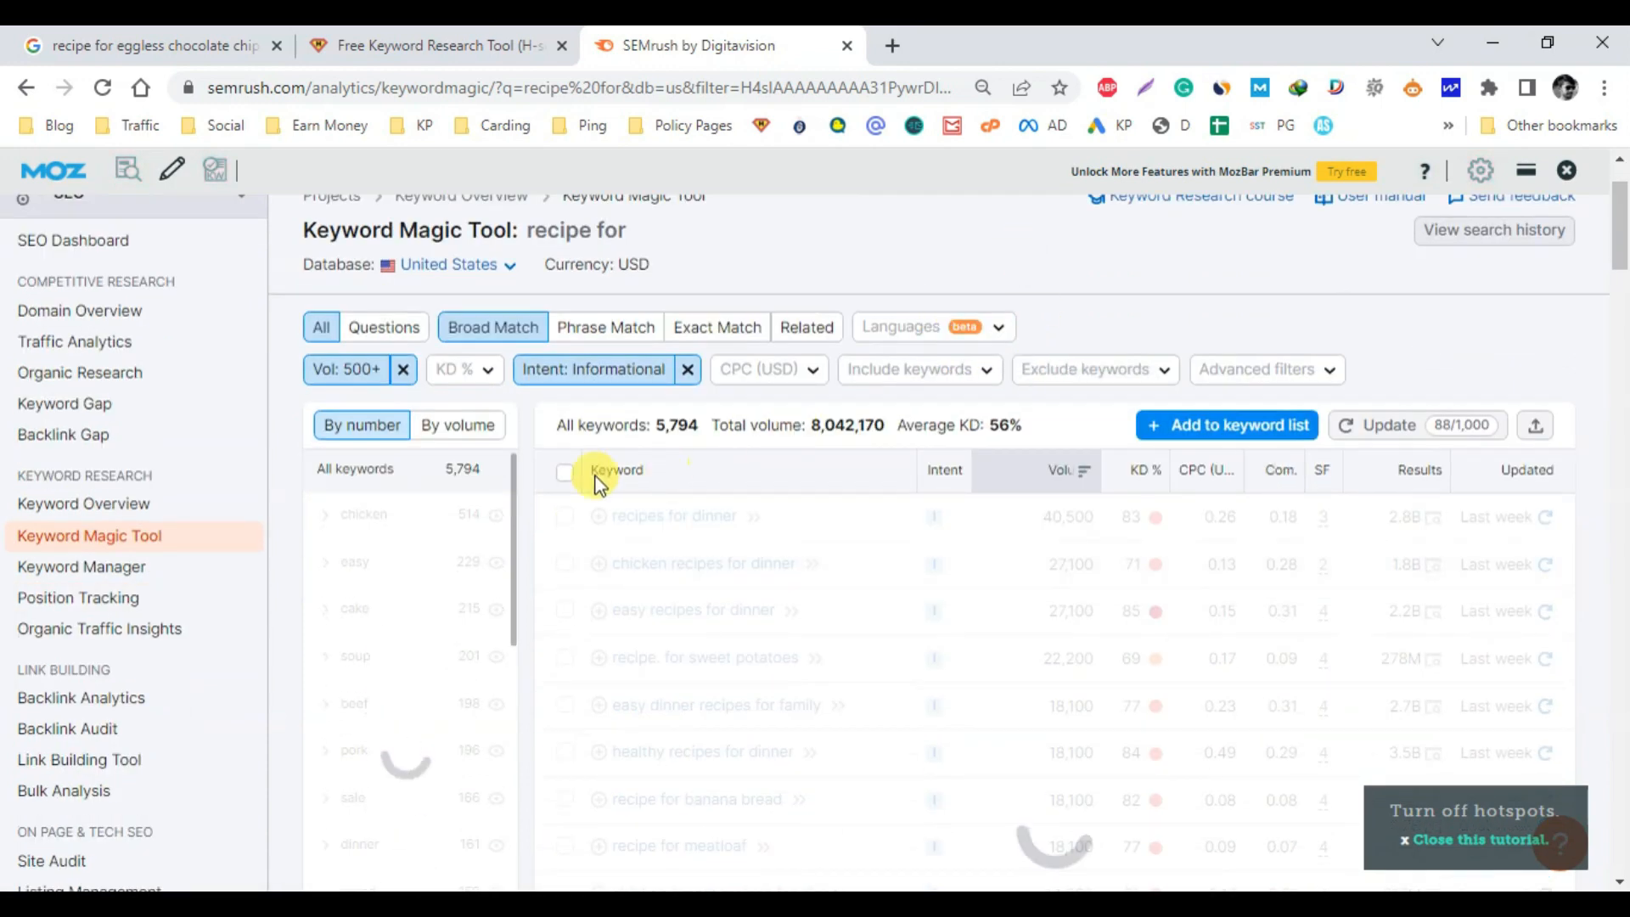
pyautogui.scroll(1, 661, 428)
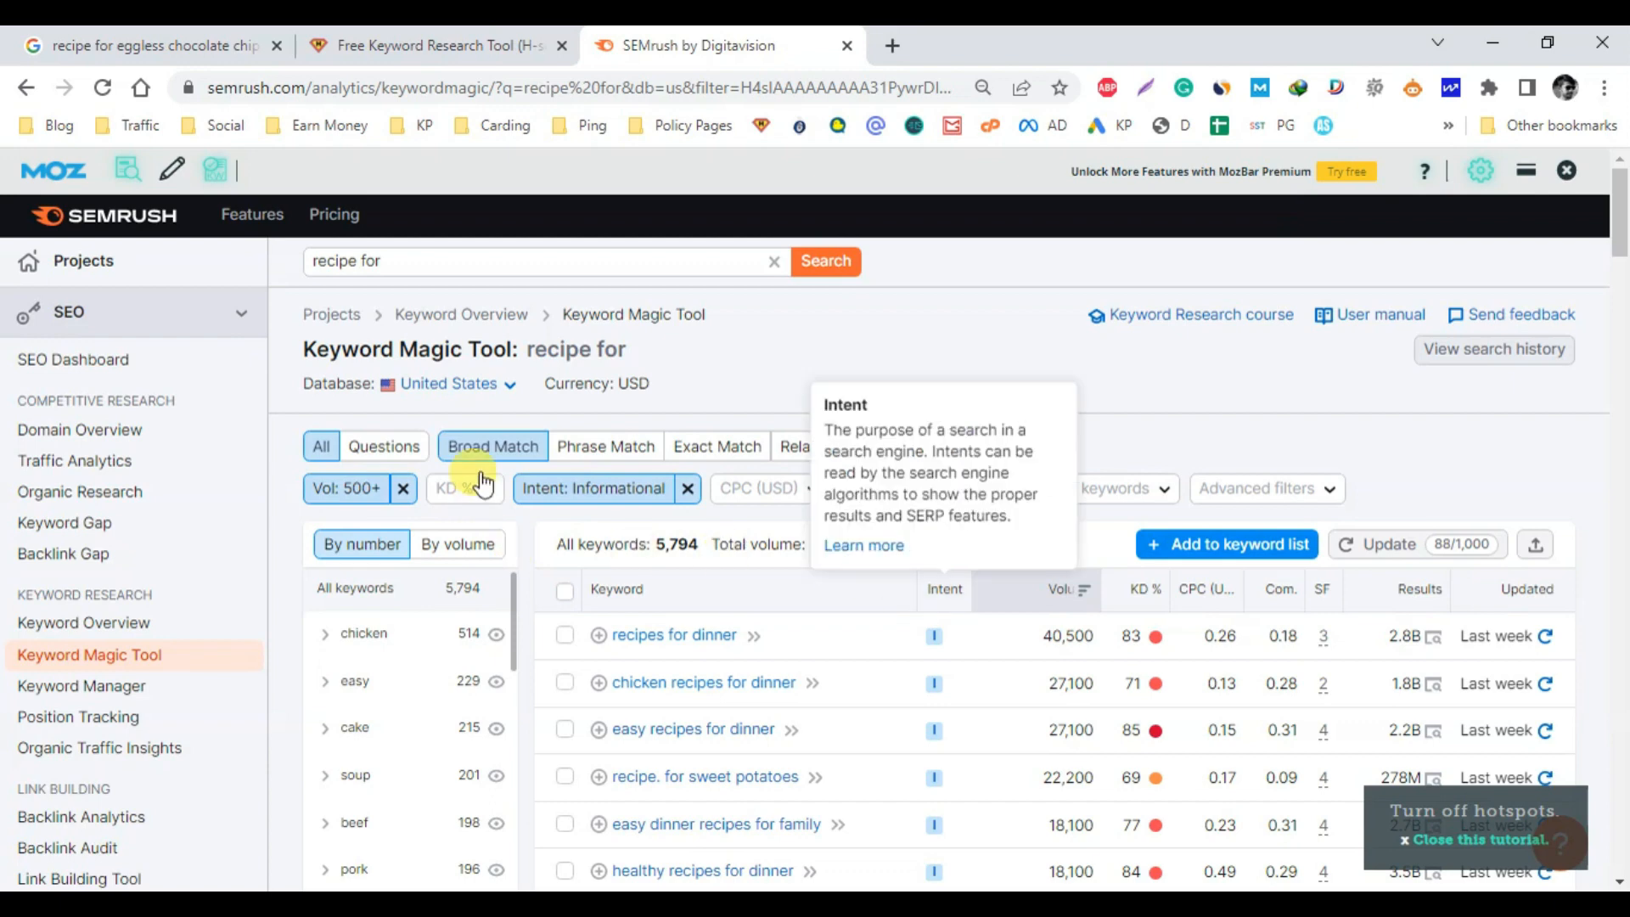
# Filter the keywords to the Very easy difficulty range of 0–14% and check the matching keywords
pyautogui.click(487, 500)
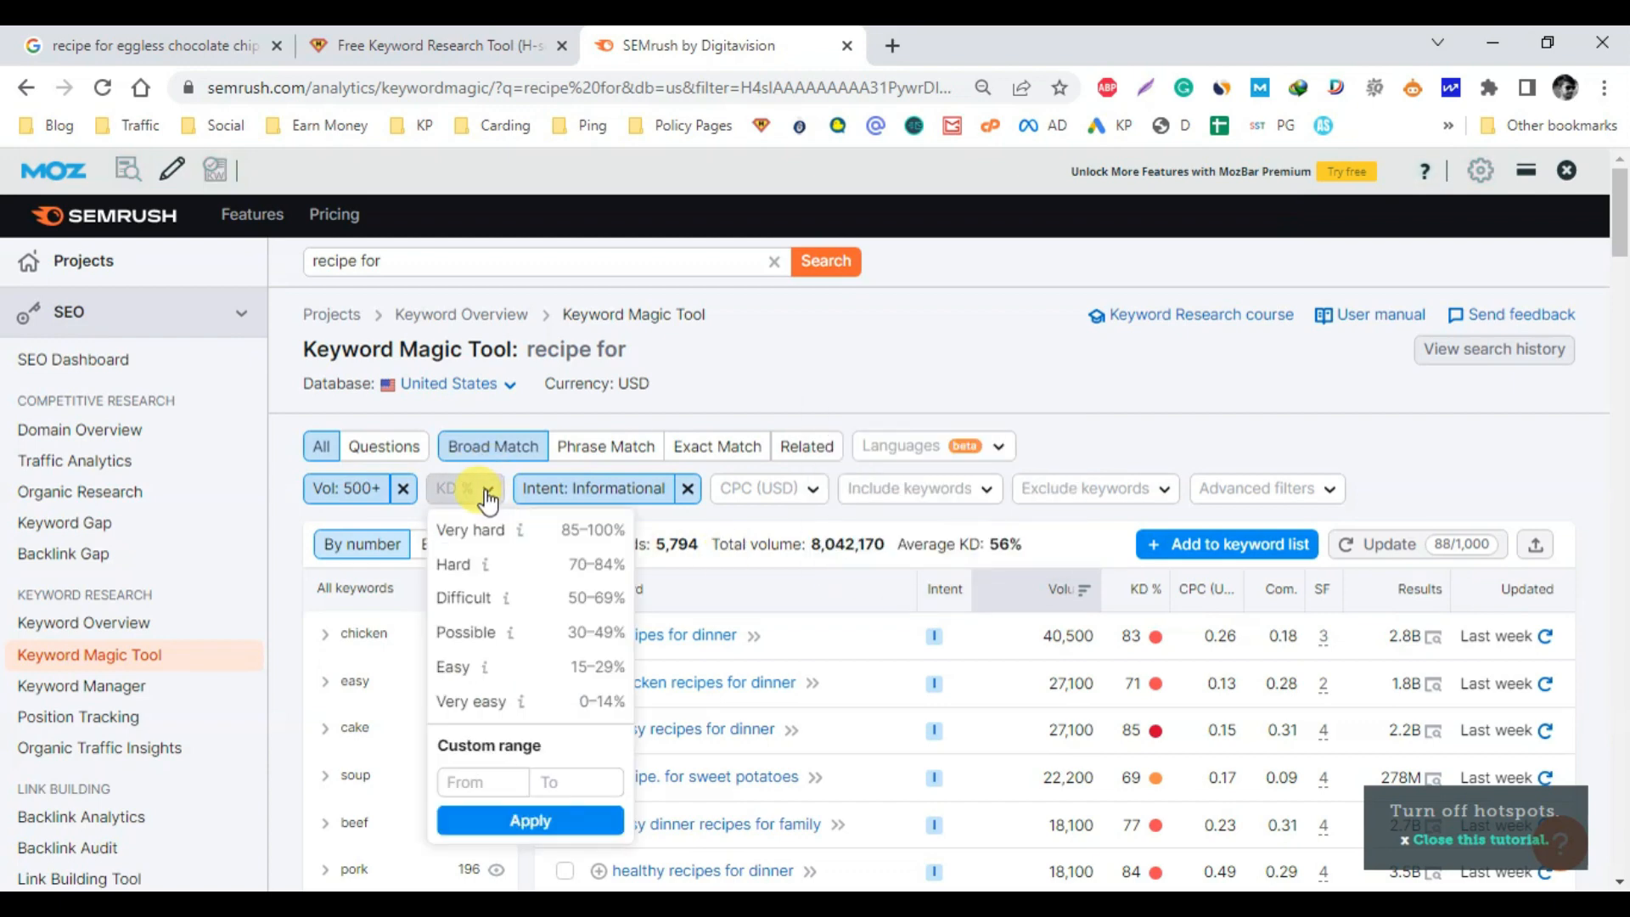
pyautogui.moveTo(497, 679)
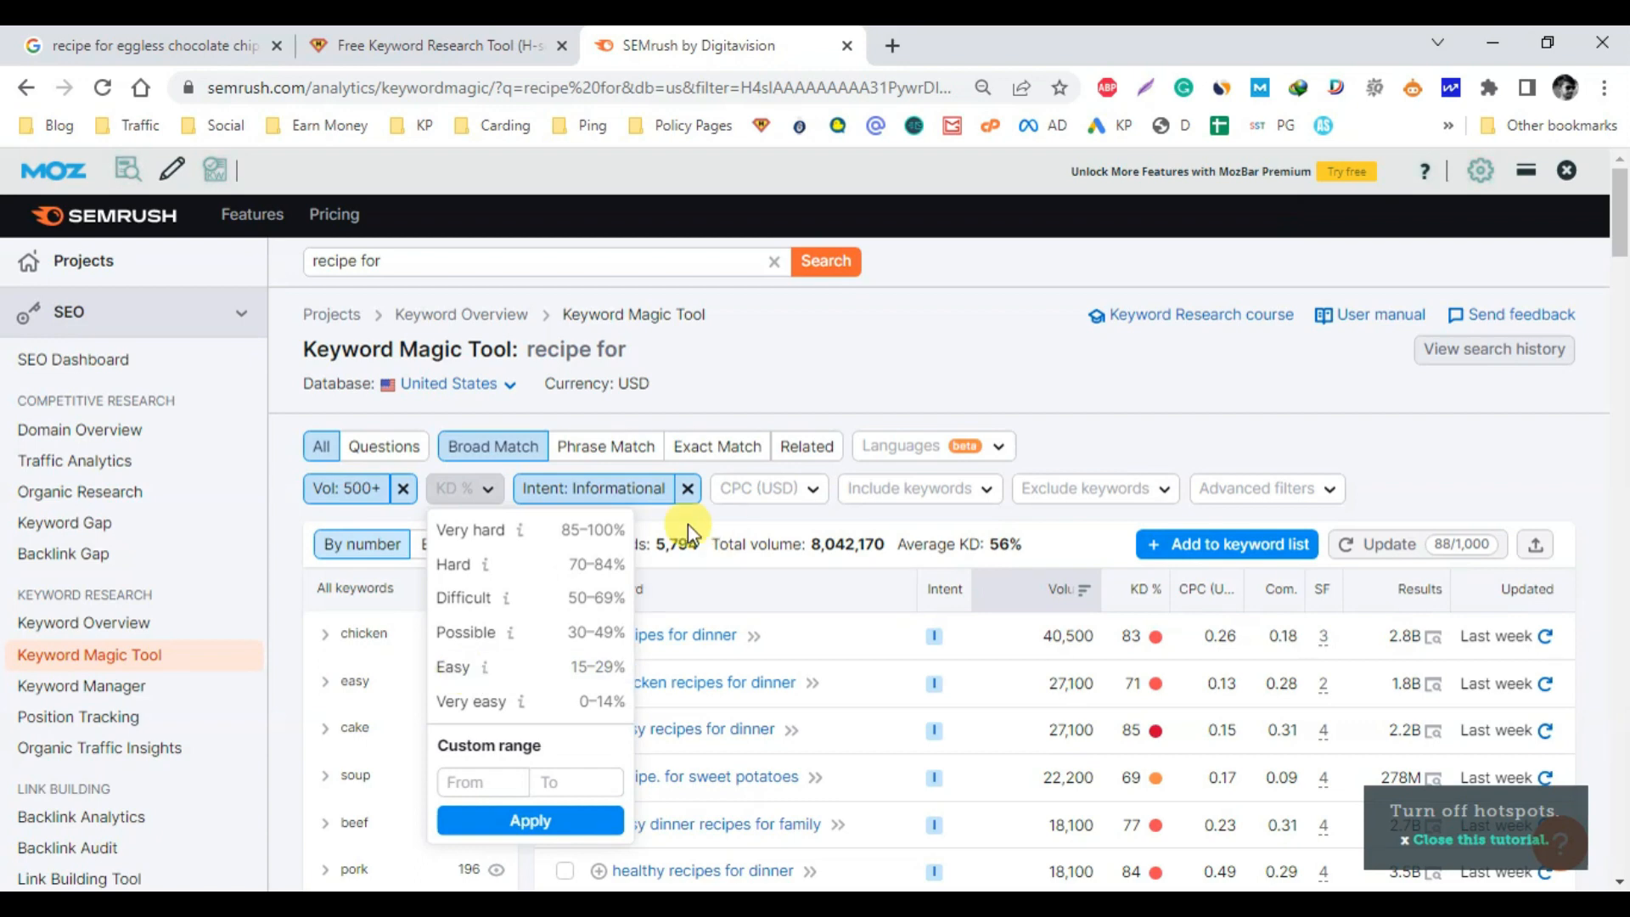
pyautogui.click(463, 704)
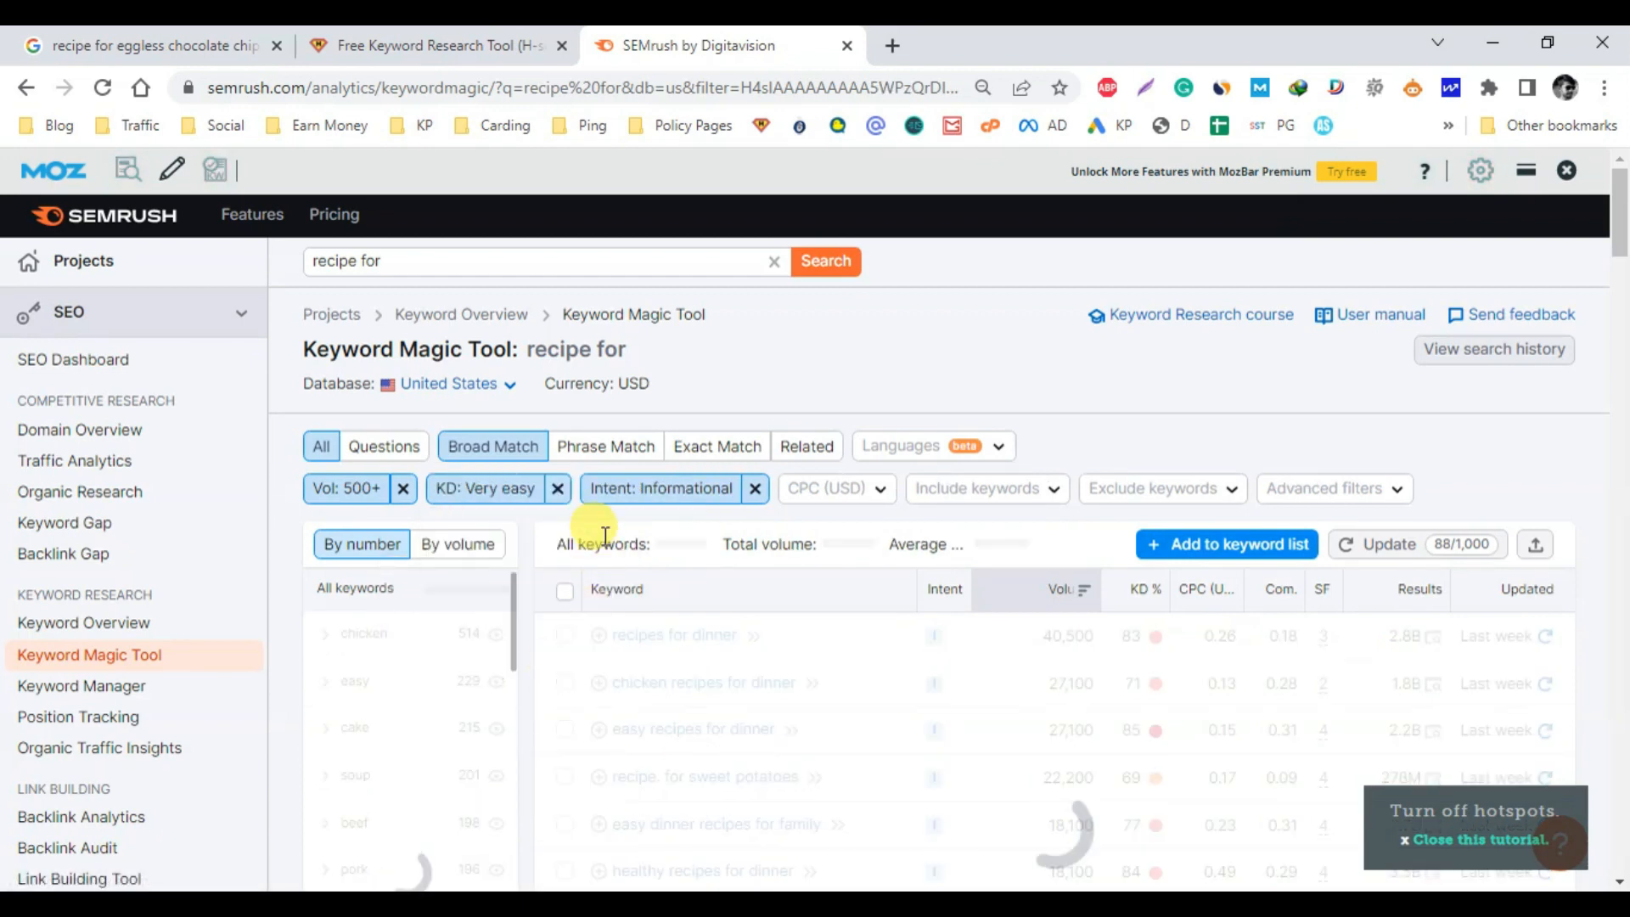
pyautogui.scroll(-1, 1031, 413)
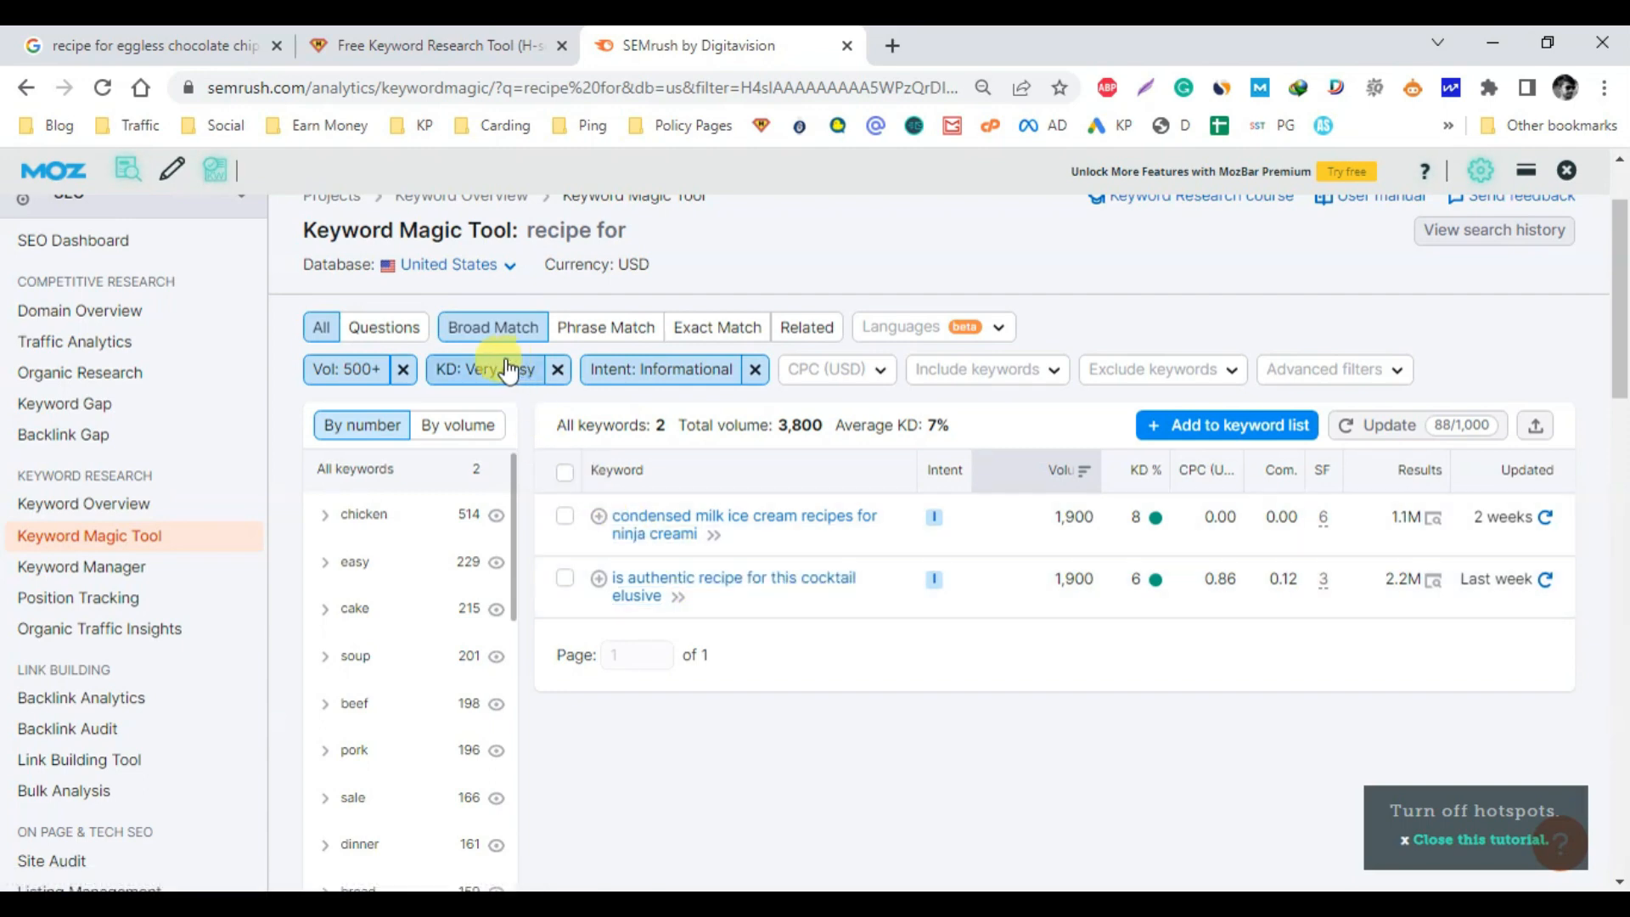
# Set the keyword difficulty filter to Easy (15–29%) and look through the matching keywords
pyautogui.click(484, 368)
pyautogui.click(488, 556)
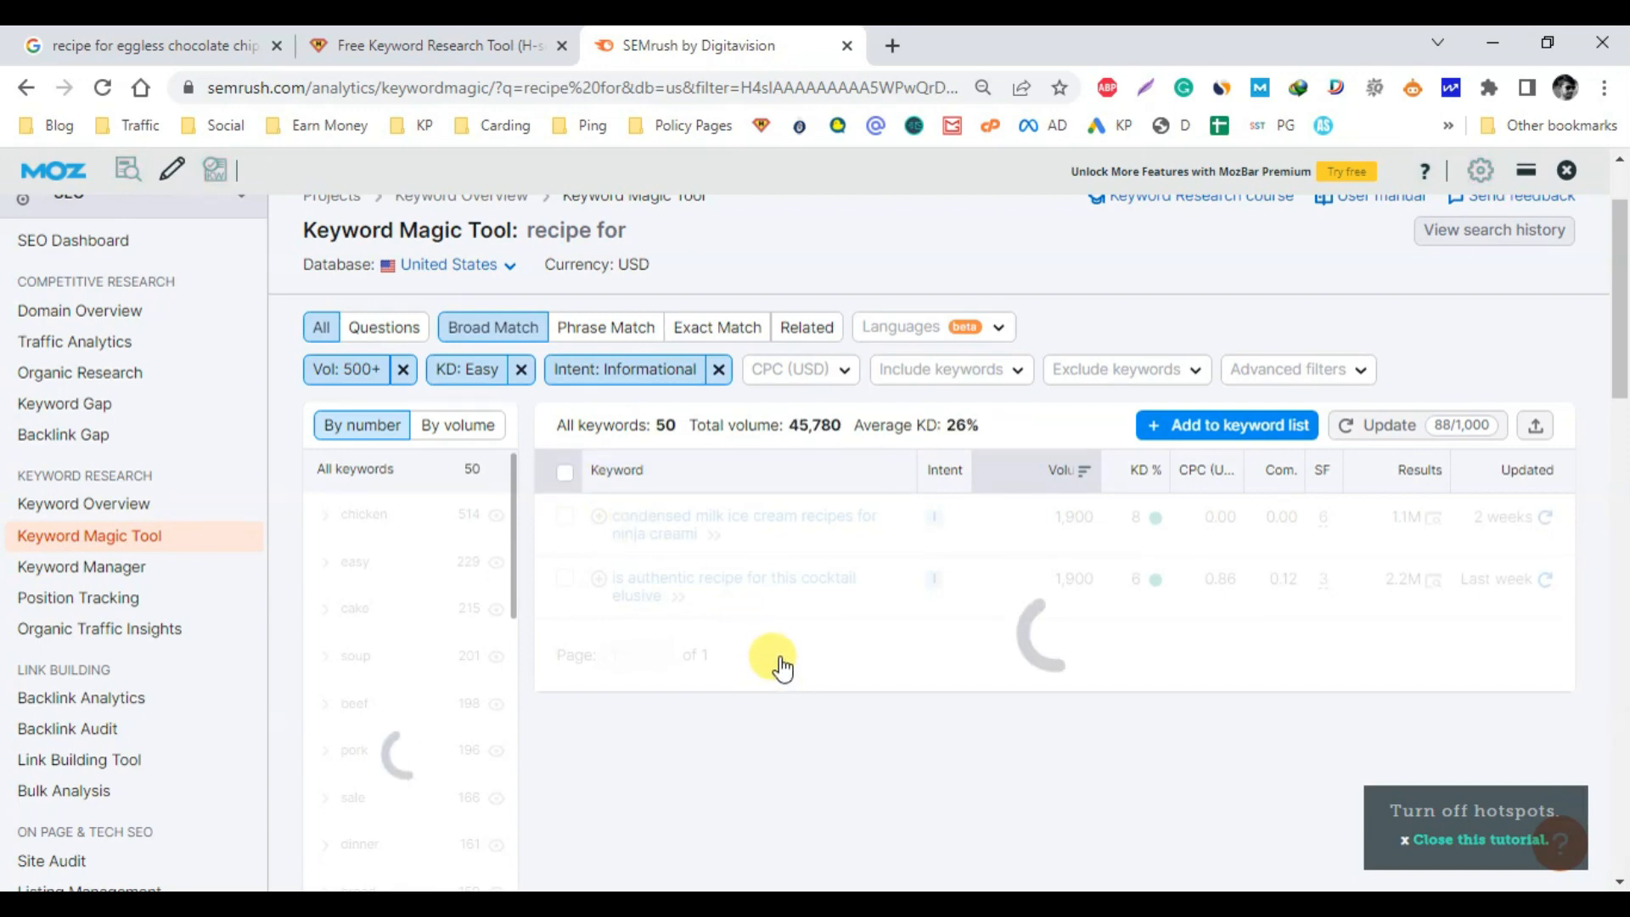
pyautogui.scroll(-4, 1135, 424)
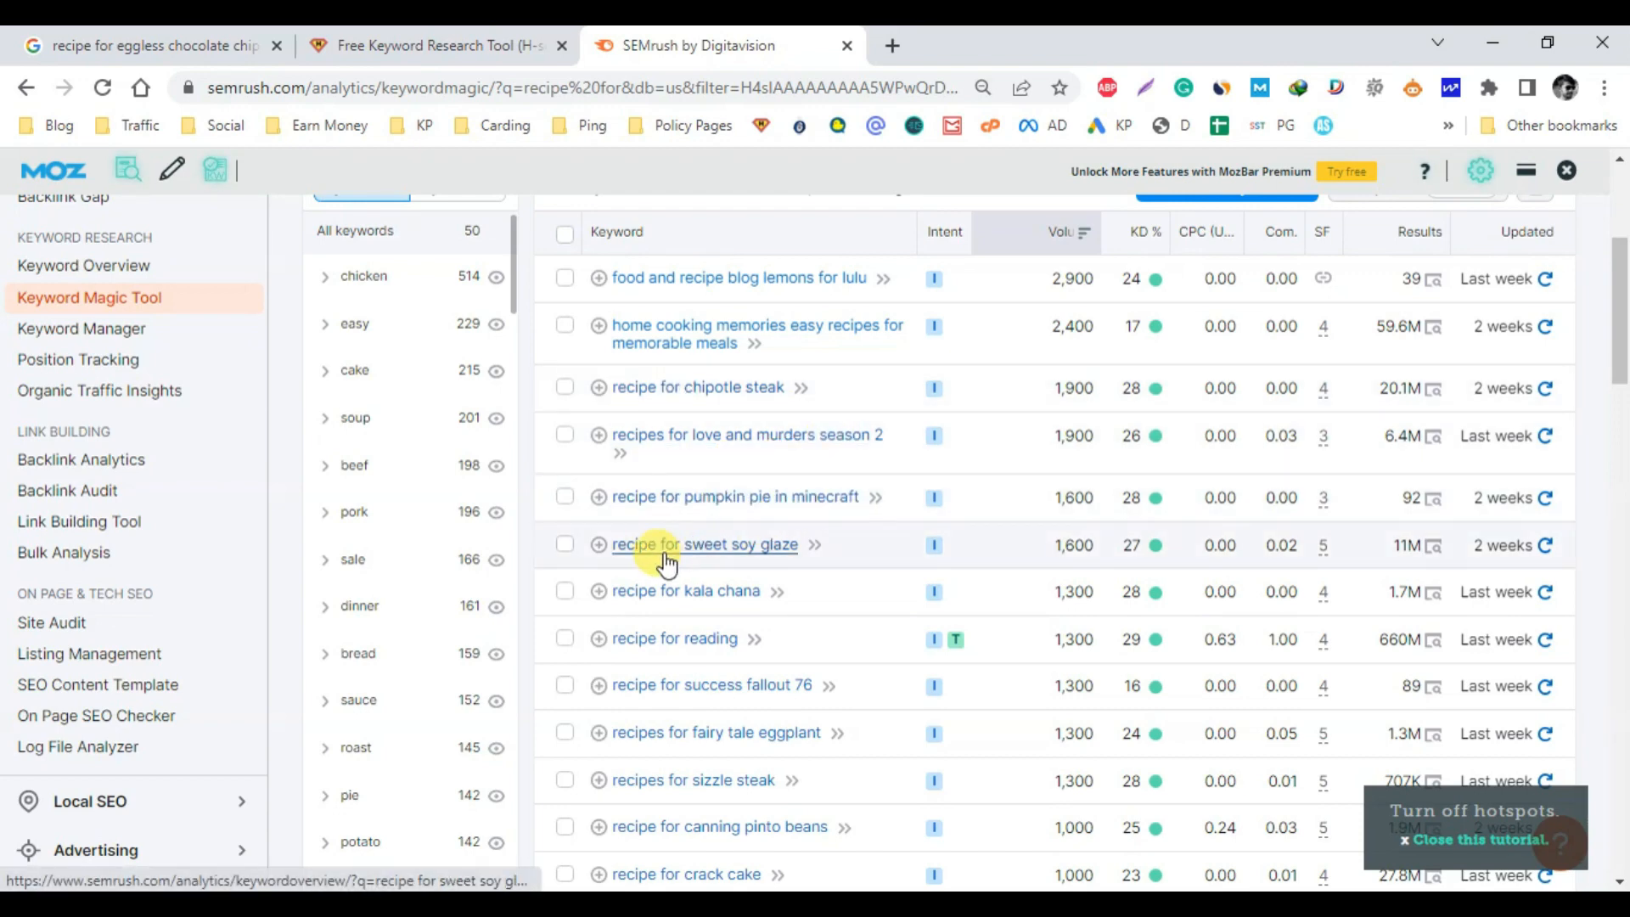
pyautogui.scroll(-5, 872, 575)
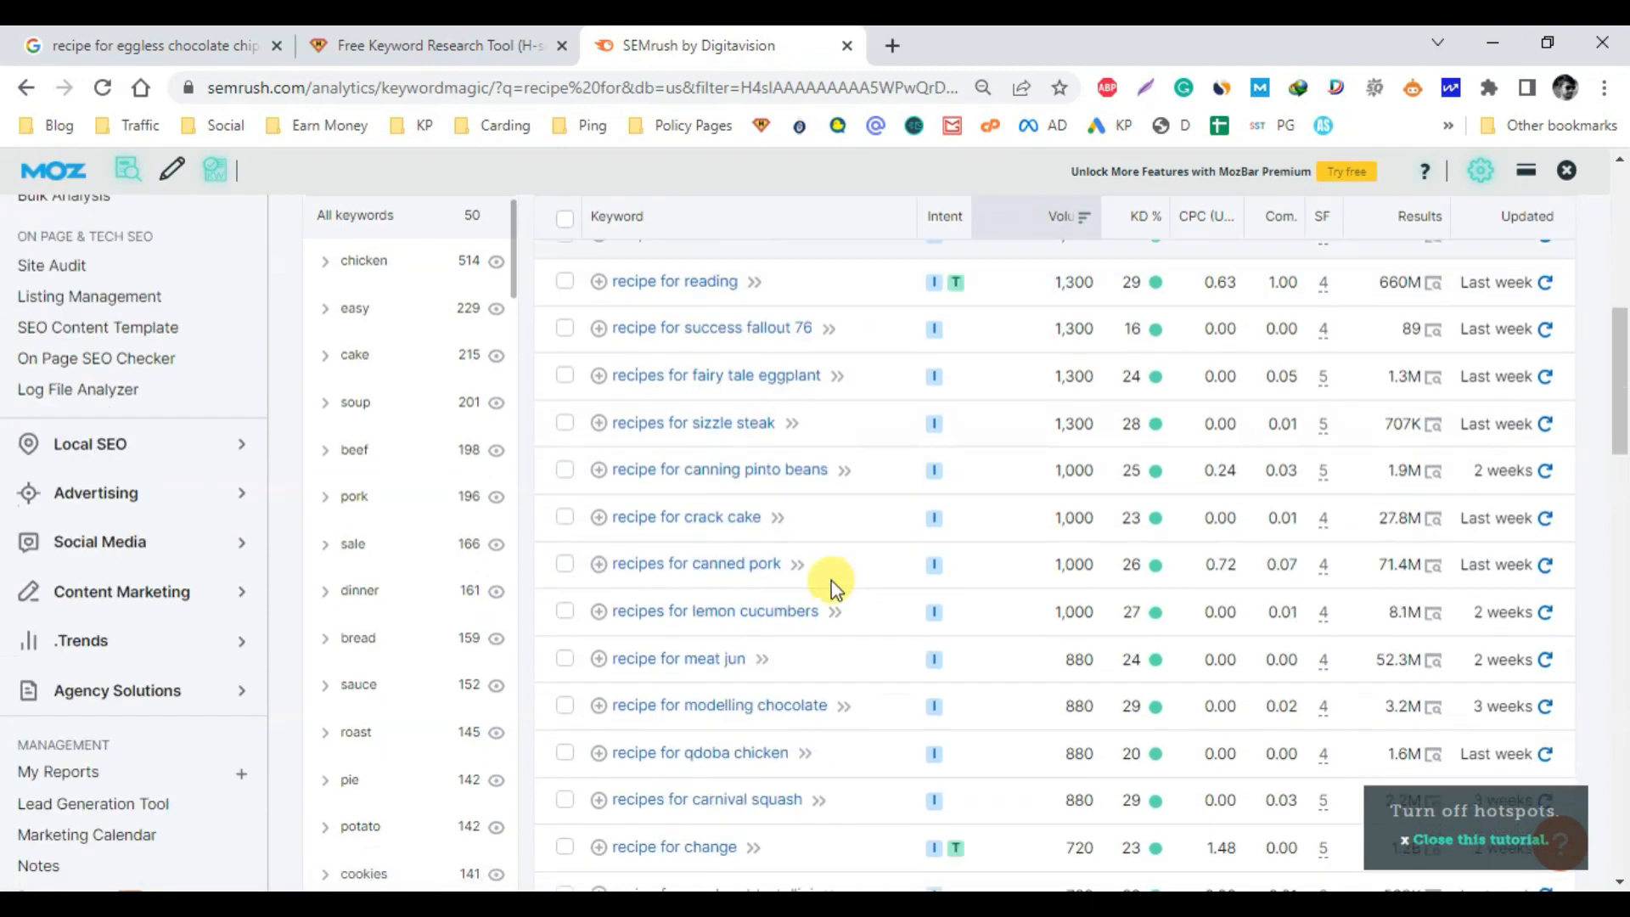
pyautogui.scroll(-9, 828, 581)
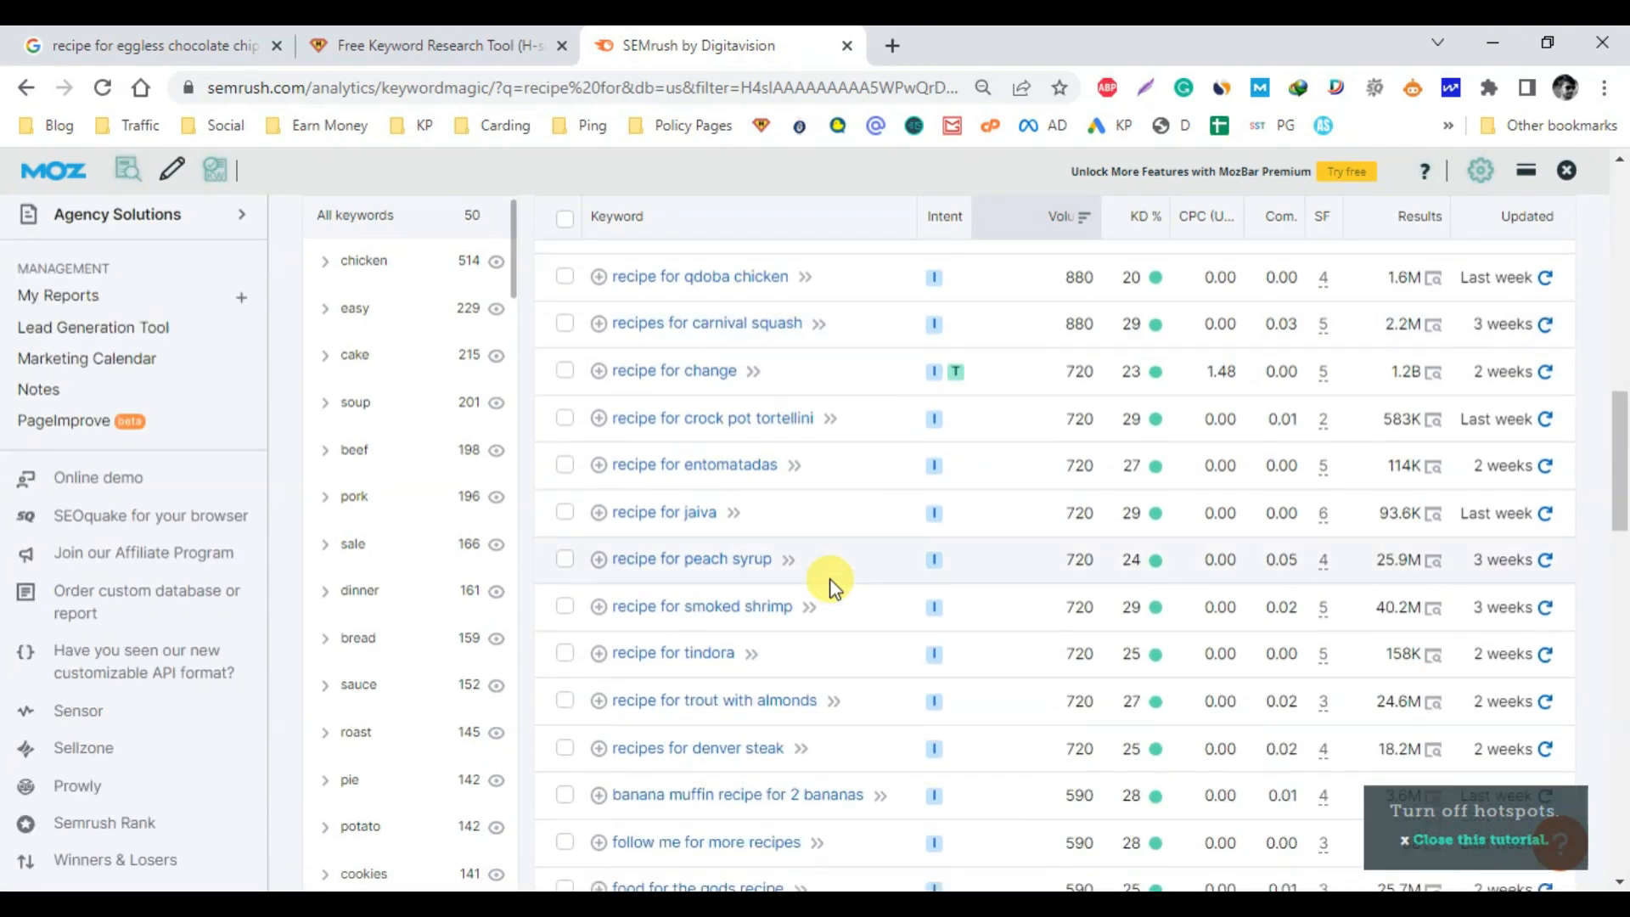
pyautogui.scroll(15, 815, 584)
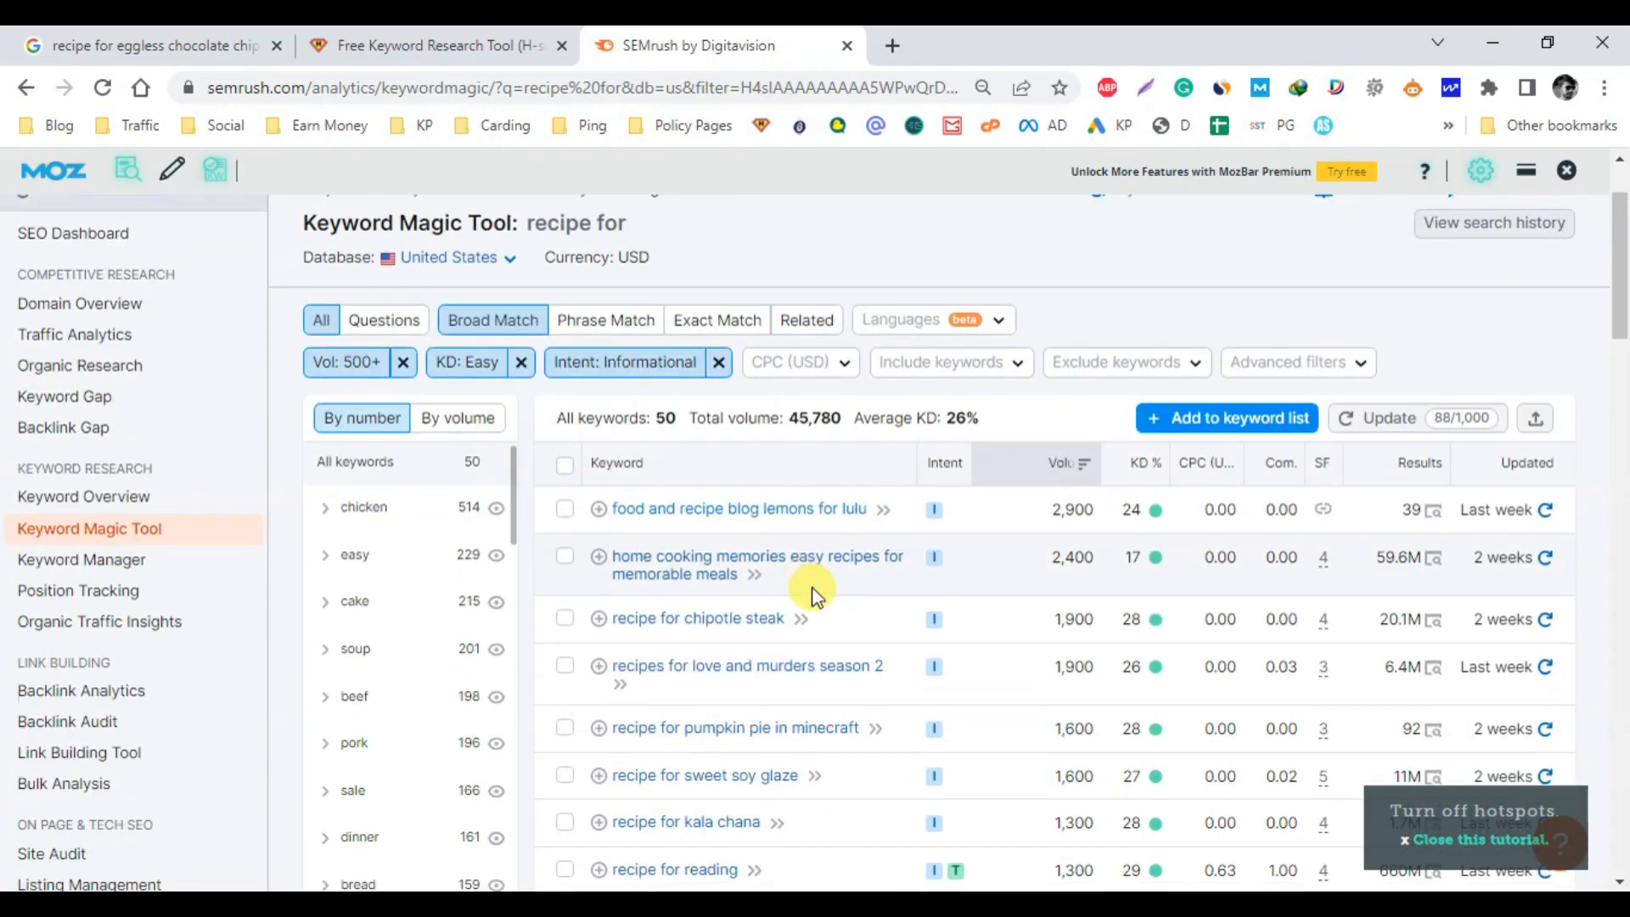
# Open the keyword overview of "recipe for pumpkin pie in minecraft" in a new browser tab and switch to it
pyautogui.scroll(-1, 614, 477)
pyautogui.scroll(-2, 654, 449)
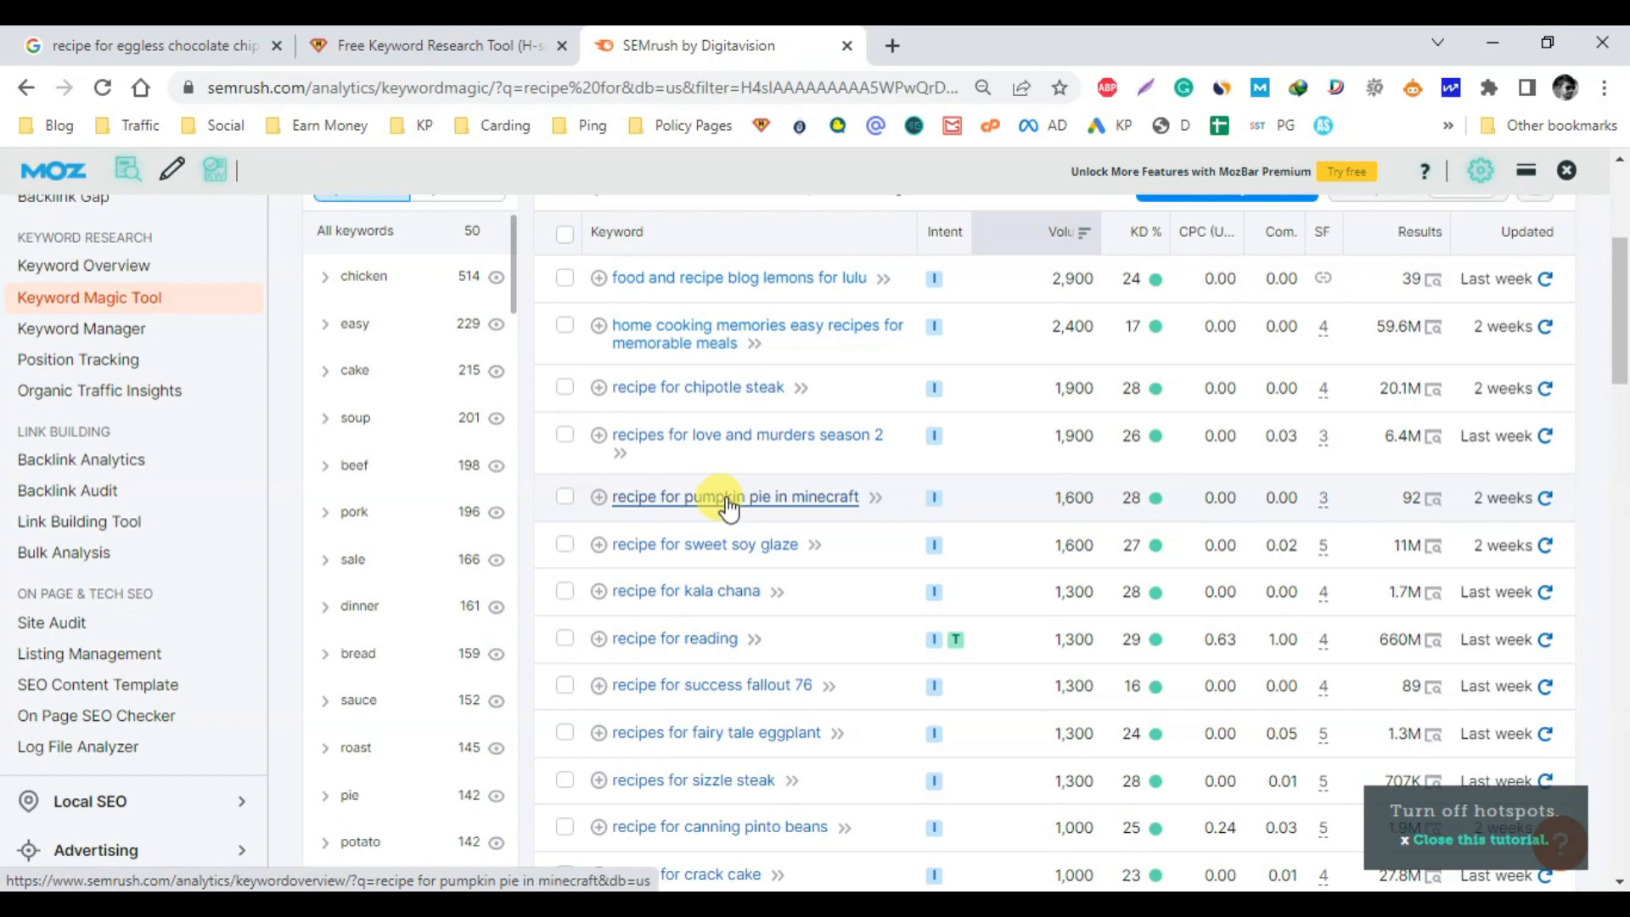
pyautogui.rightClick(728, 507)
pyautogui.click(785, 513)
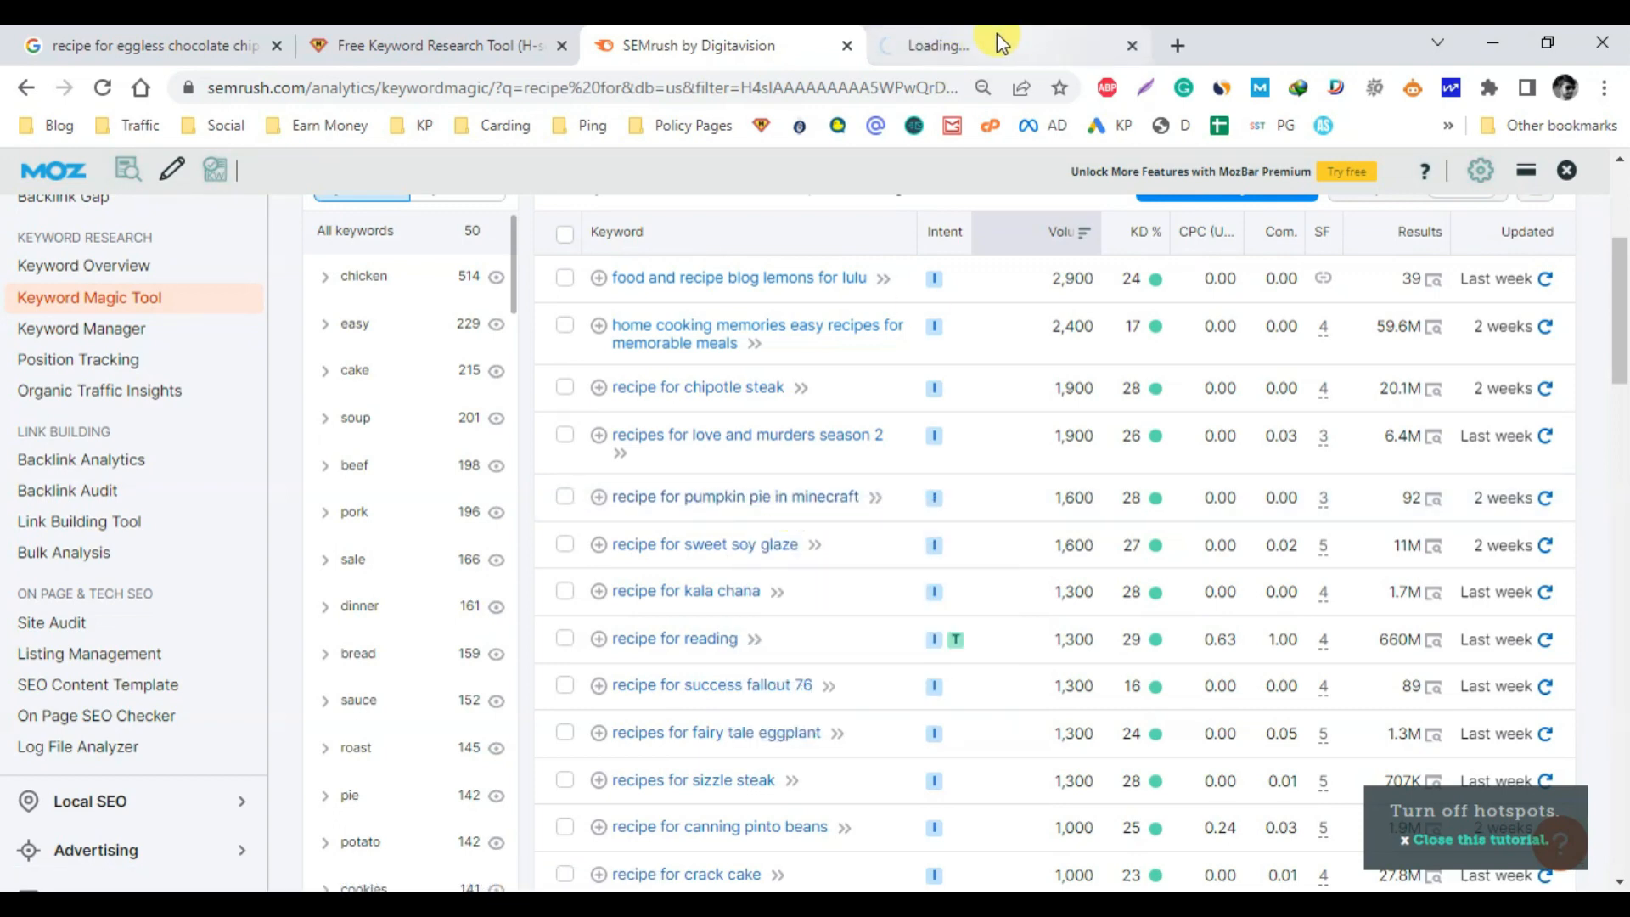
pyautogui.click(1006, 44)
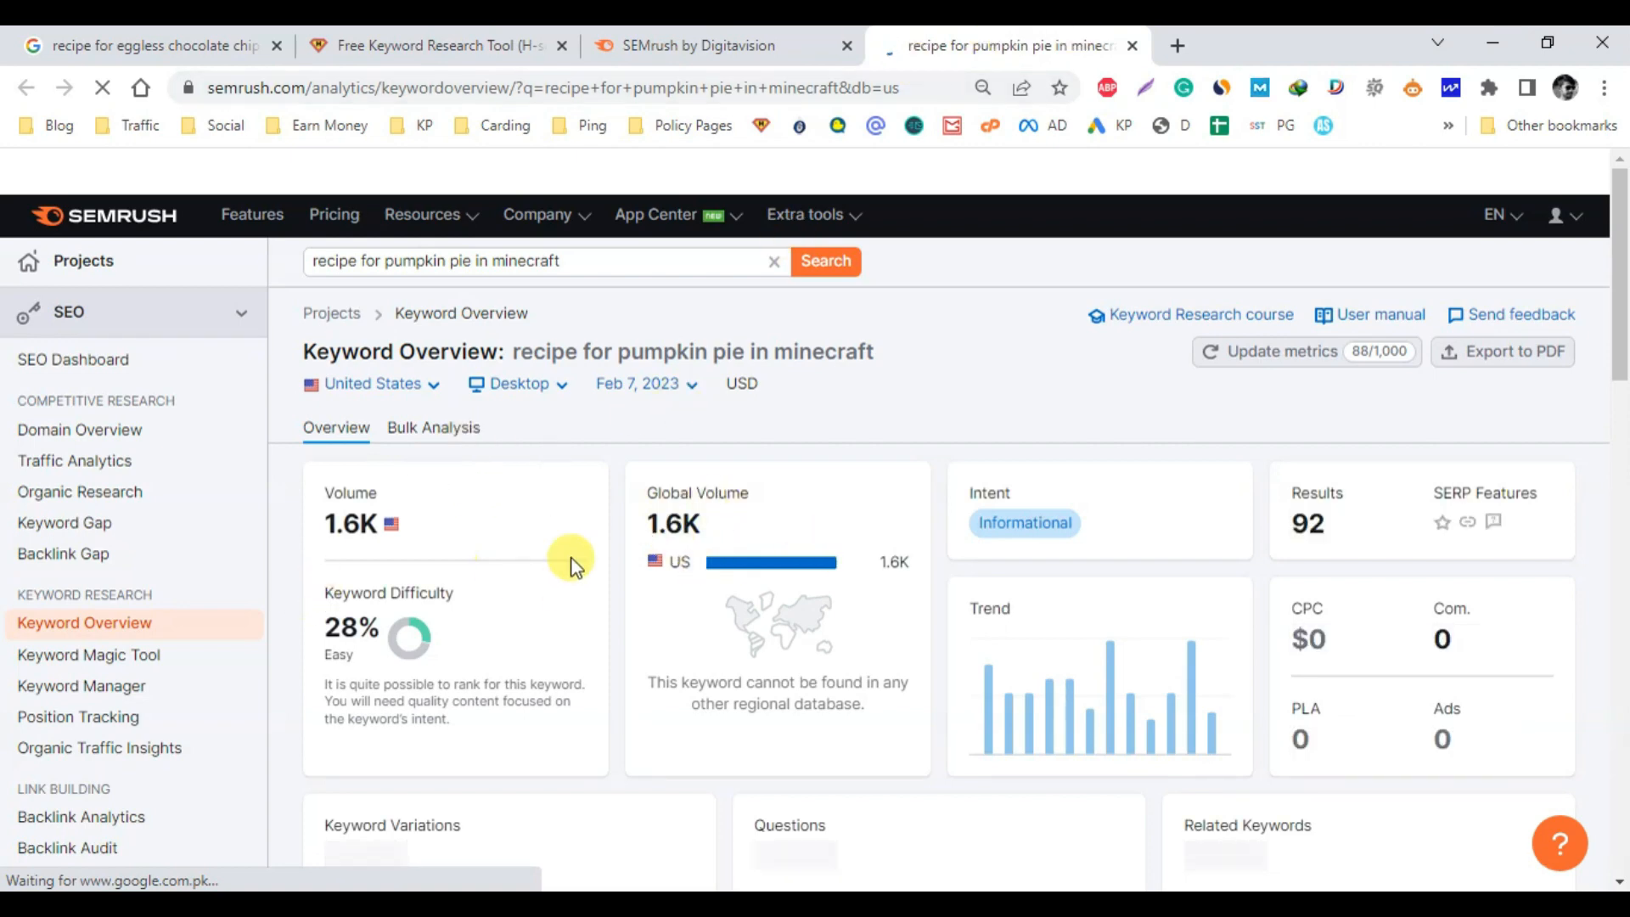
# Review the pumpkin pie keyword's overview metrics, variations, related keywords and SERP analysis
pyautogui.scroll(-3, 338, 497)
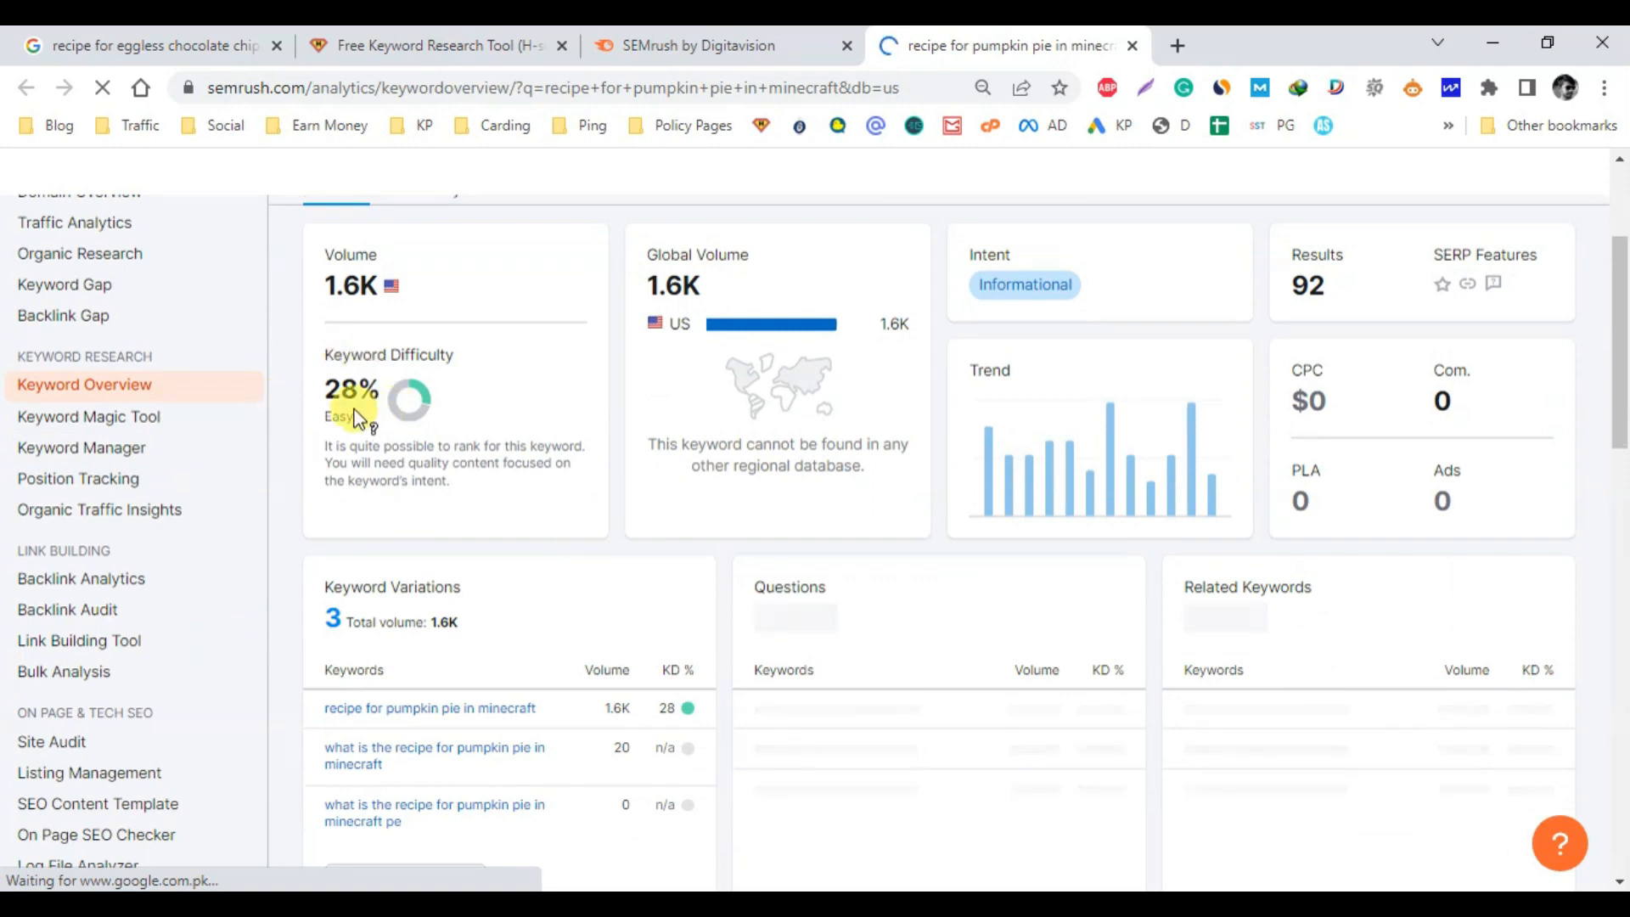
pyautogui.scroll(-3, 502, 571)
pyautogui.scroll(-2, 501, 574)
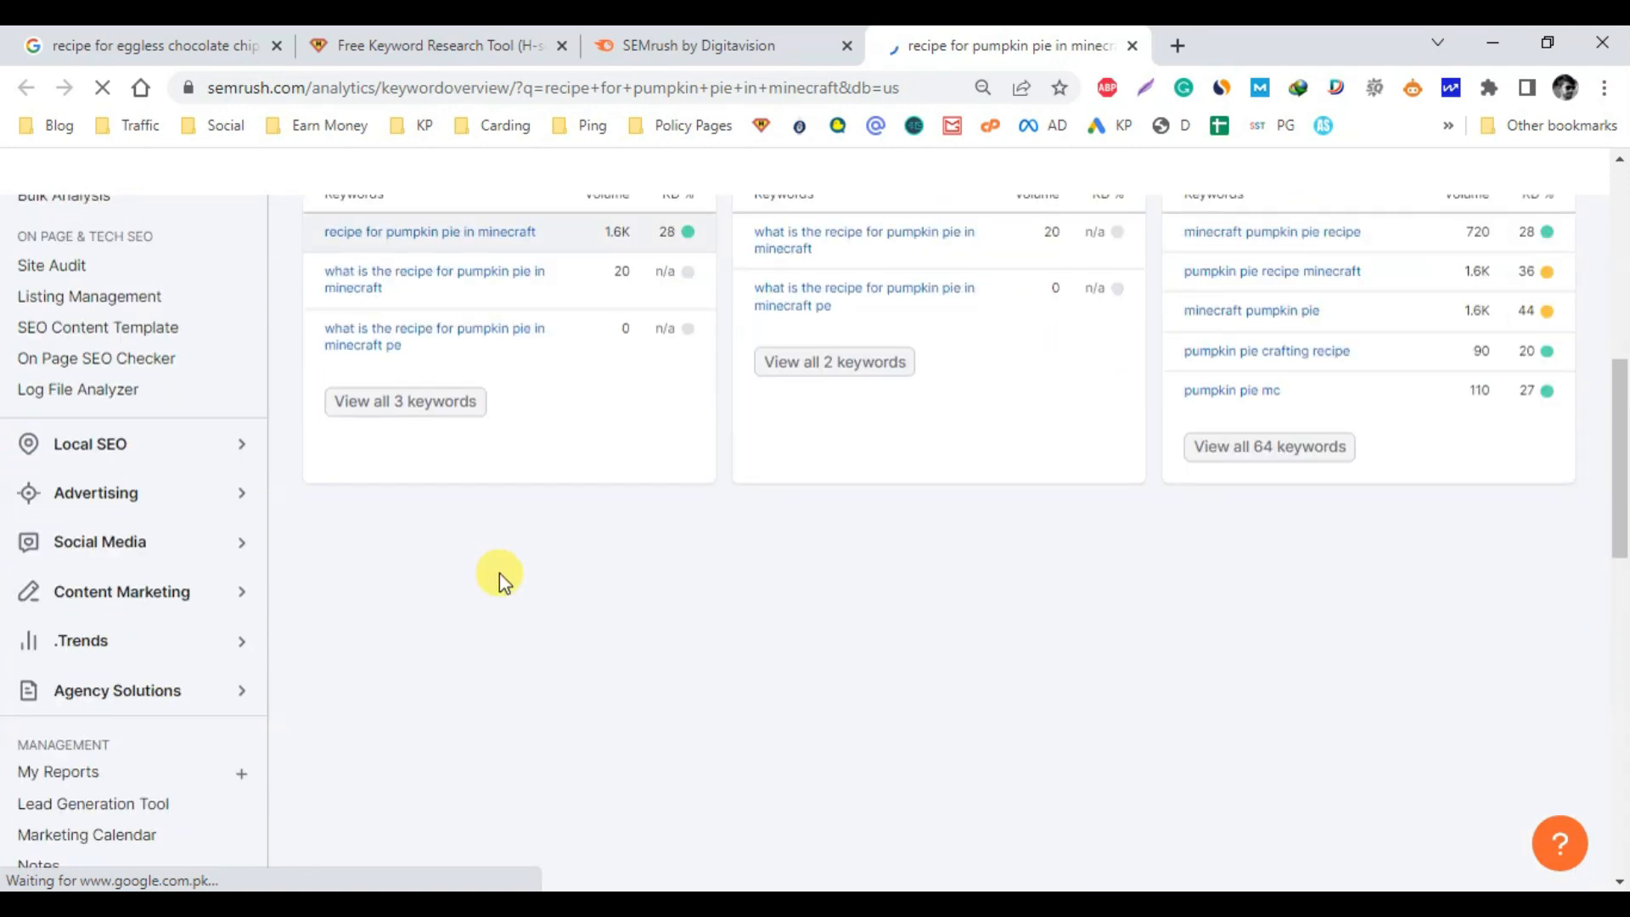
pyautogui.scroll(1, 501, 576)
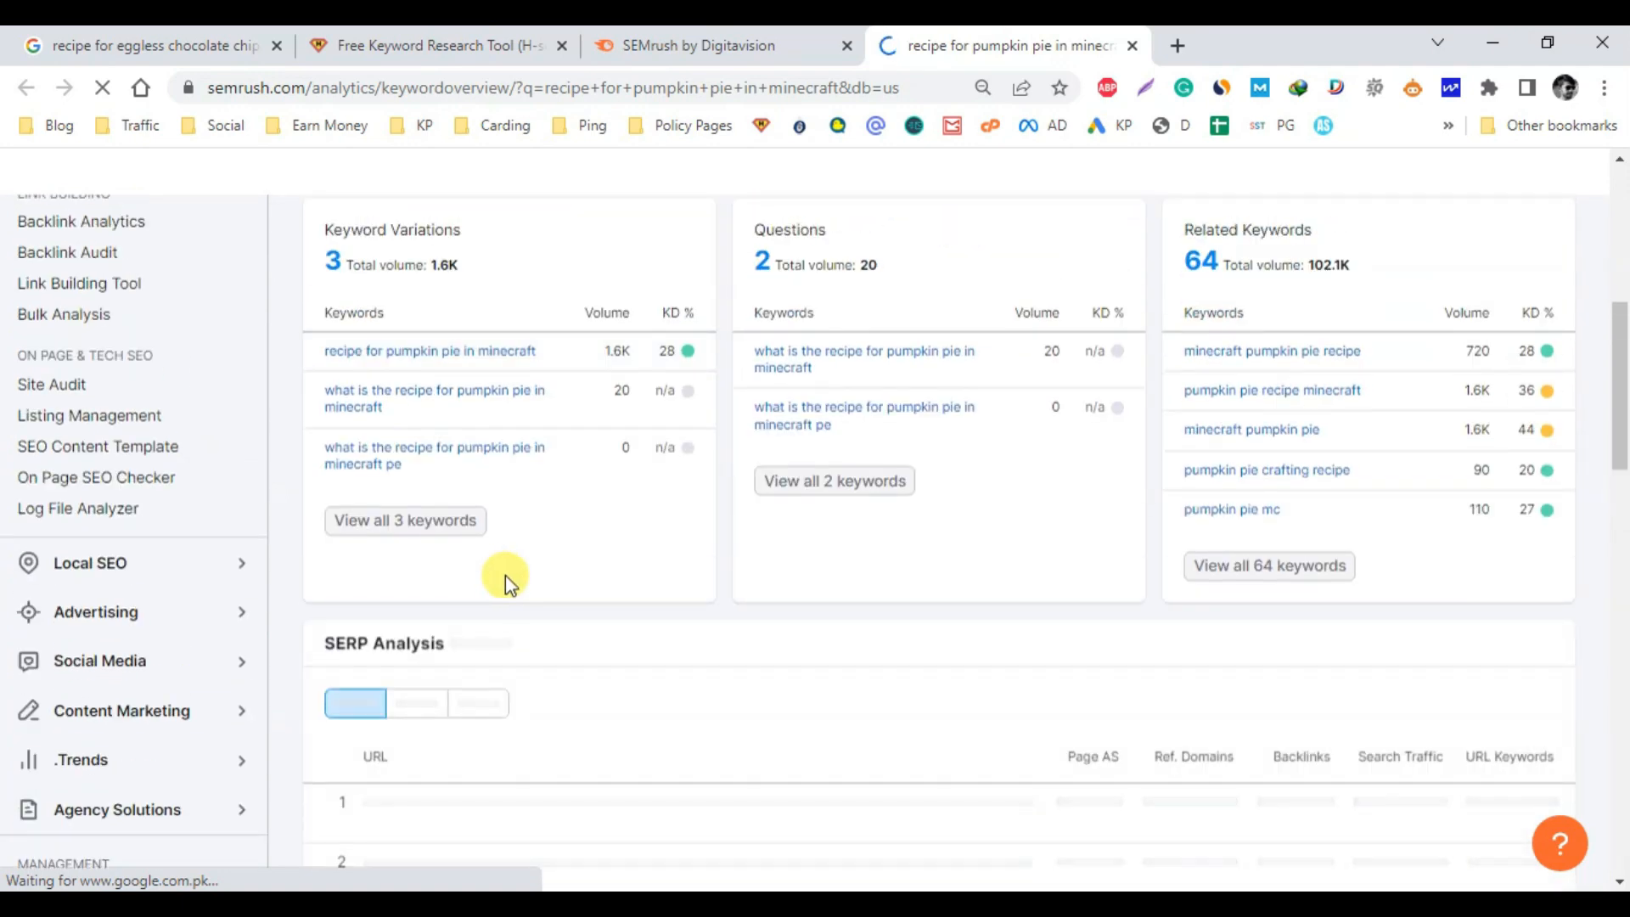
pyautogui.scroll(-6, 509, 575)
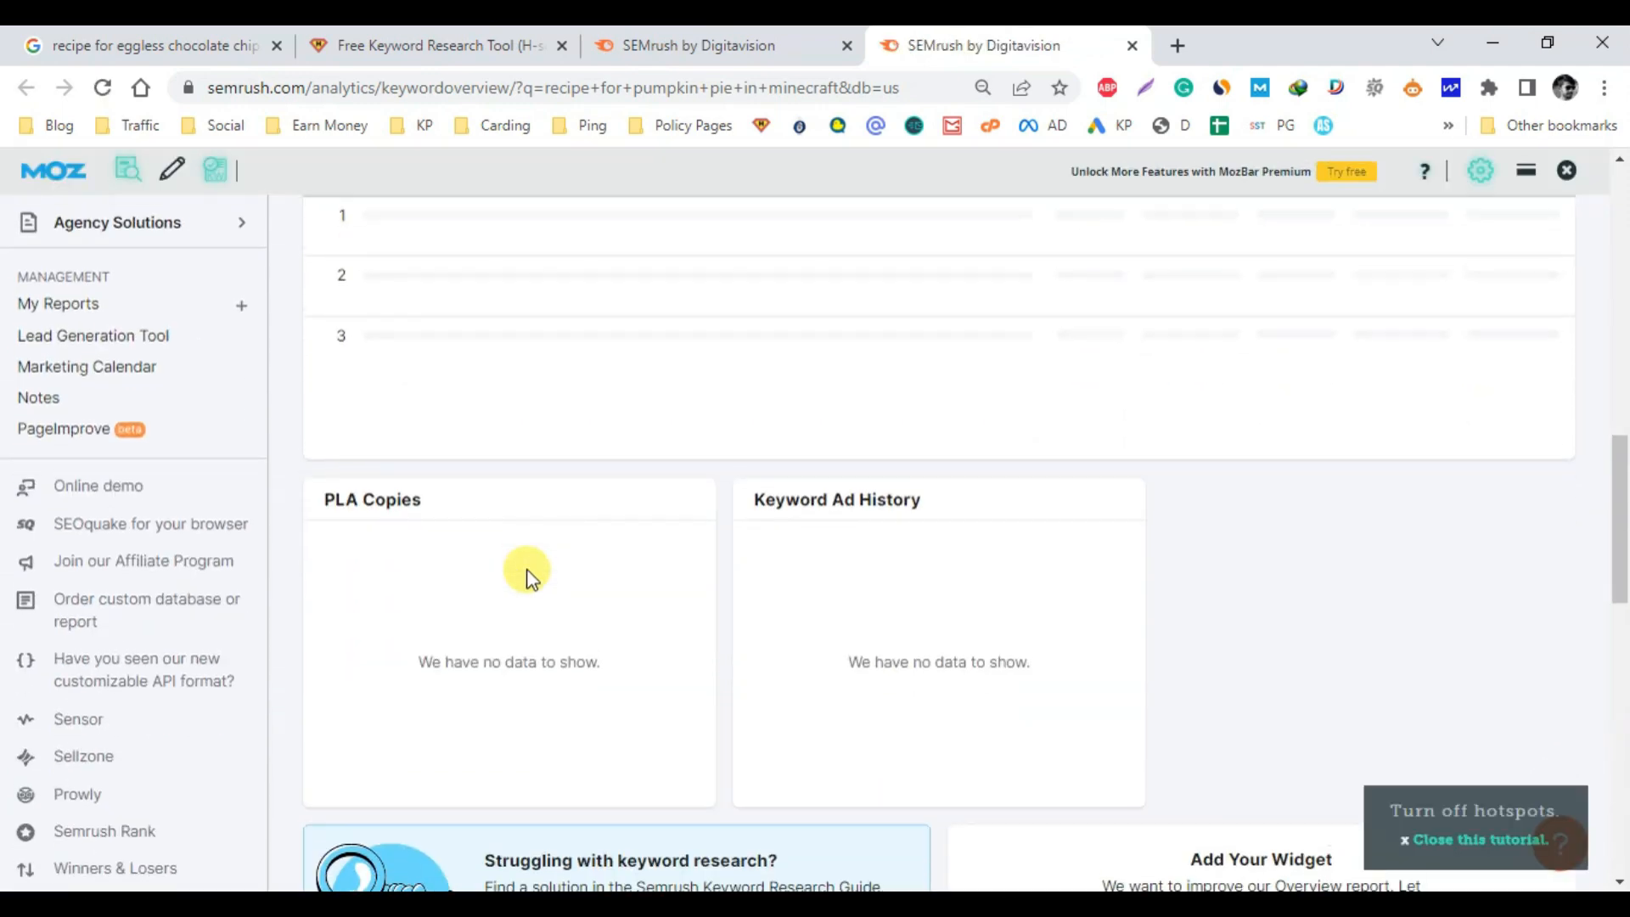
pyautogui.scroll(2, 526, 576)
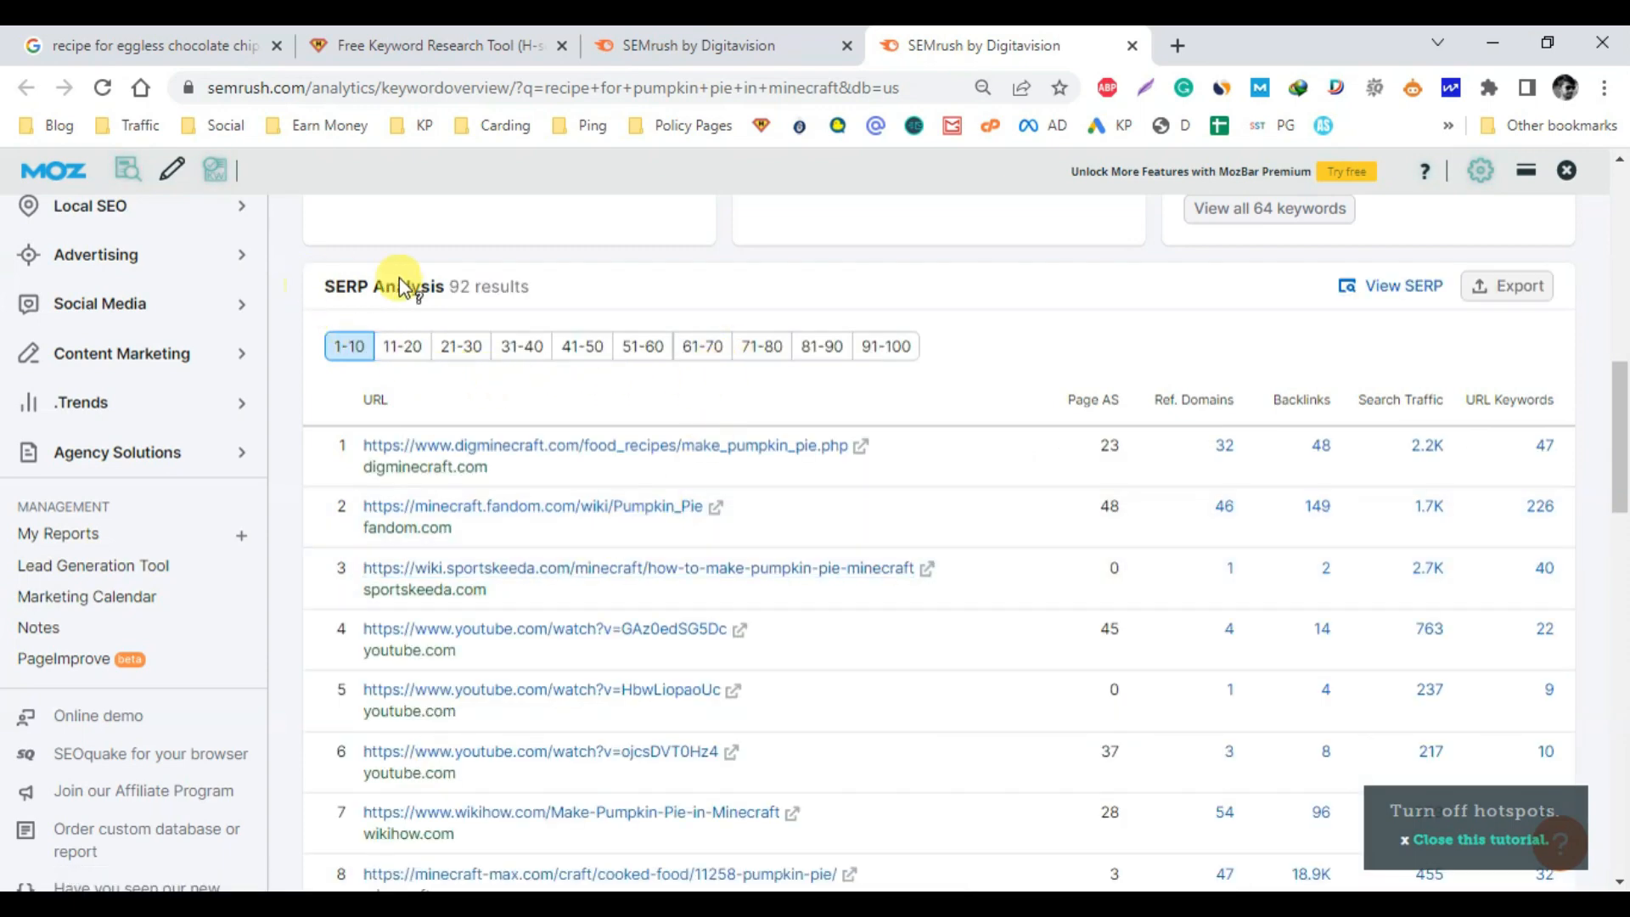
pyautogui.scroll(-2, 1121, 284)
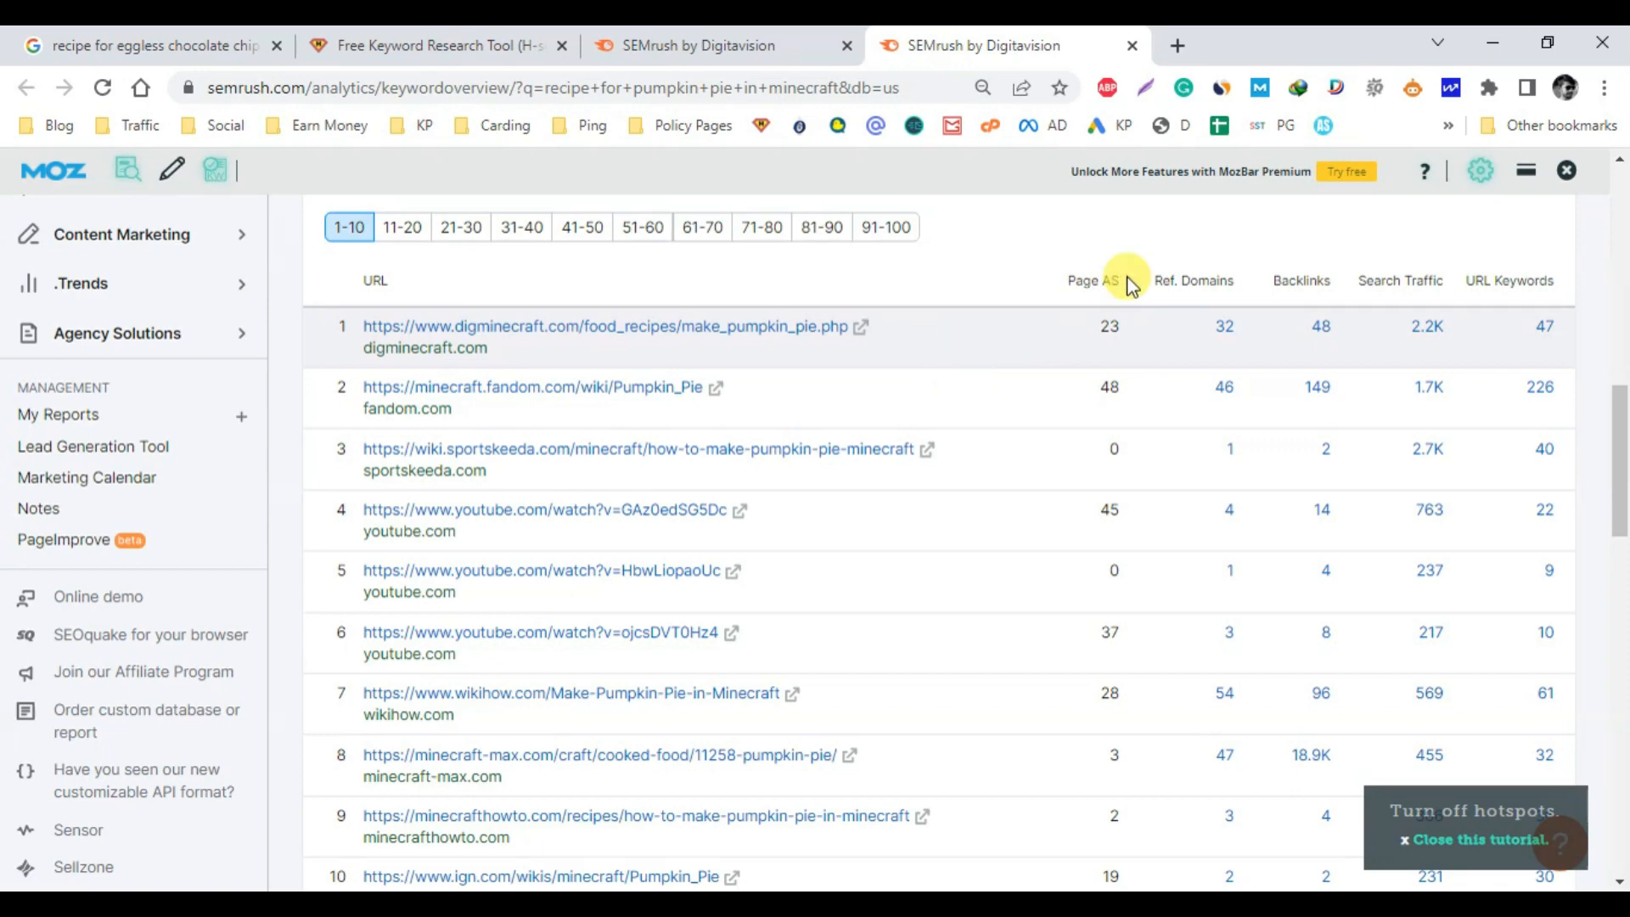
# Examine the Page AS authority scores of the top ten ranking URLs in the SERP analysis
pyautogui.doubleClick(1078, 287)
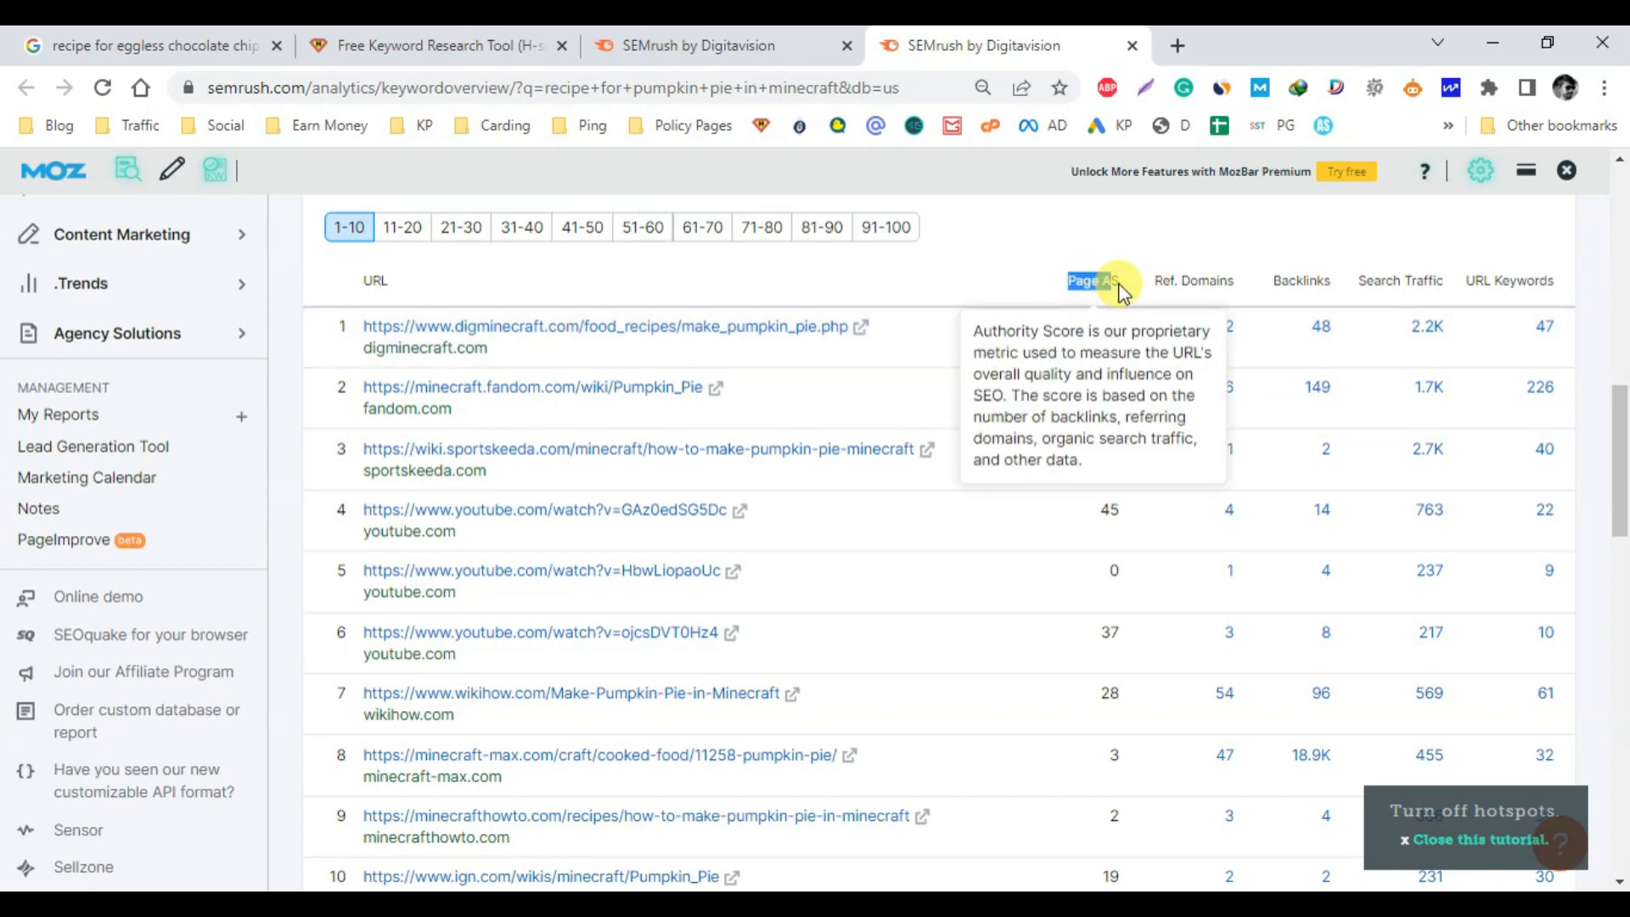
pyautogui.click(1110, 248)
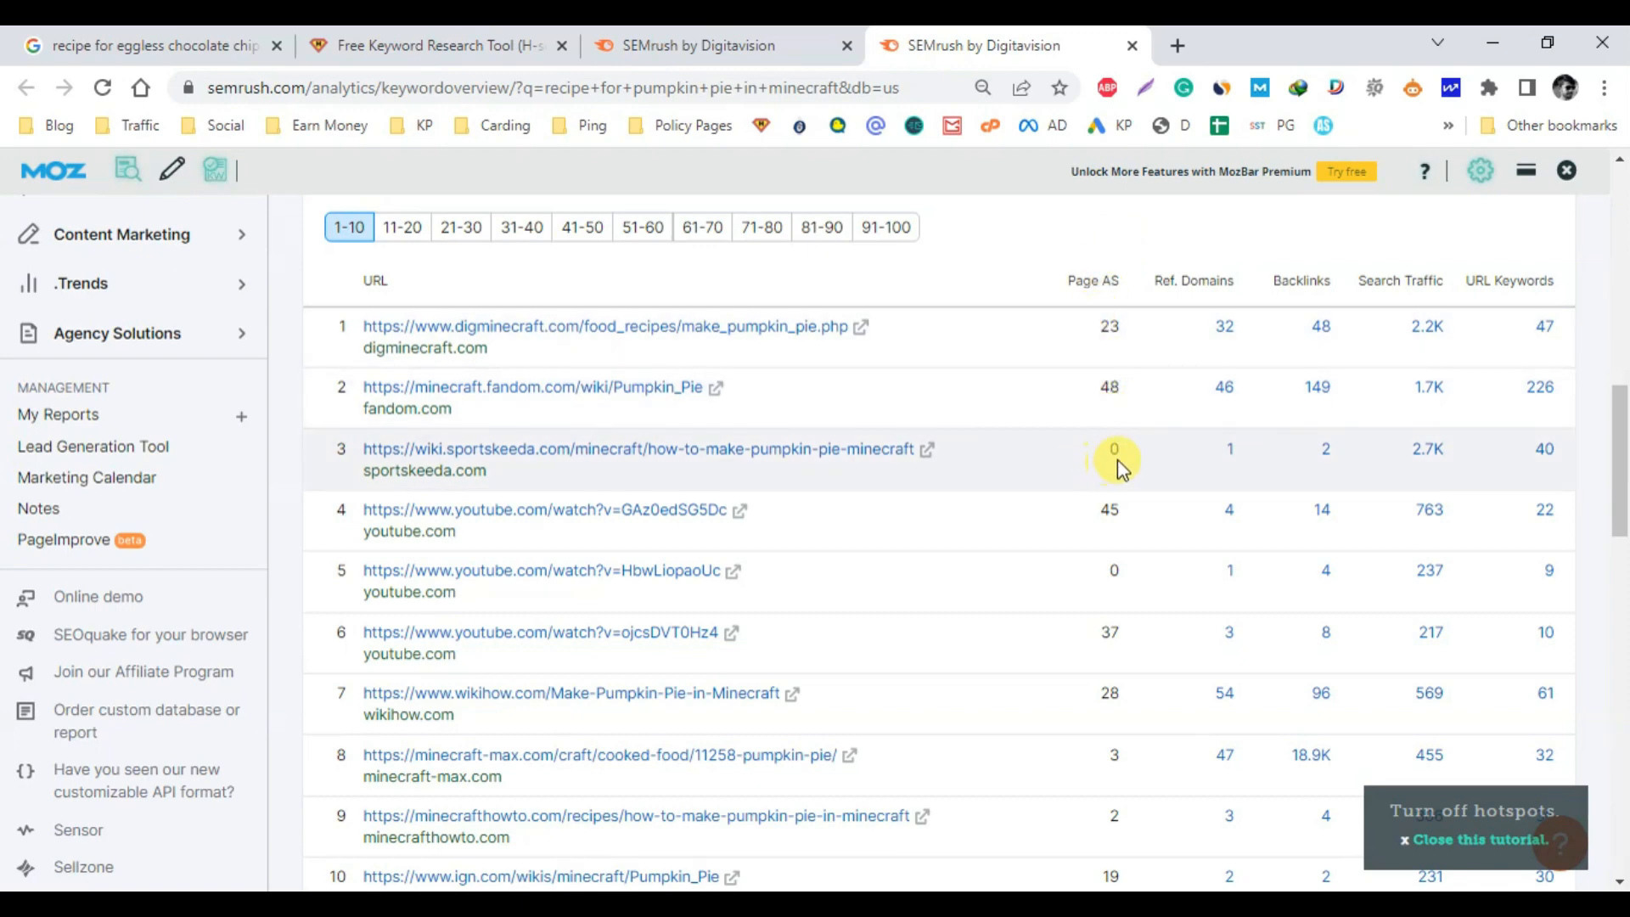
pyautogui.doubleClick(1121, 452)
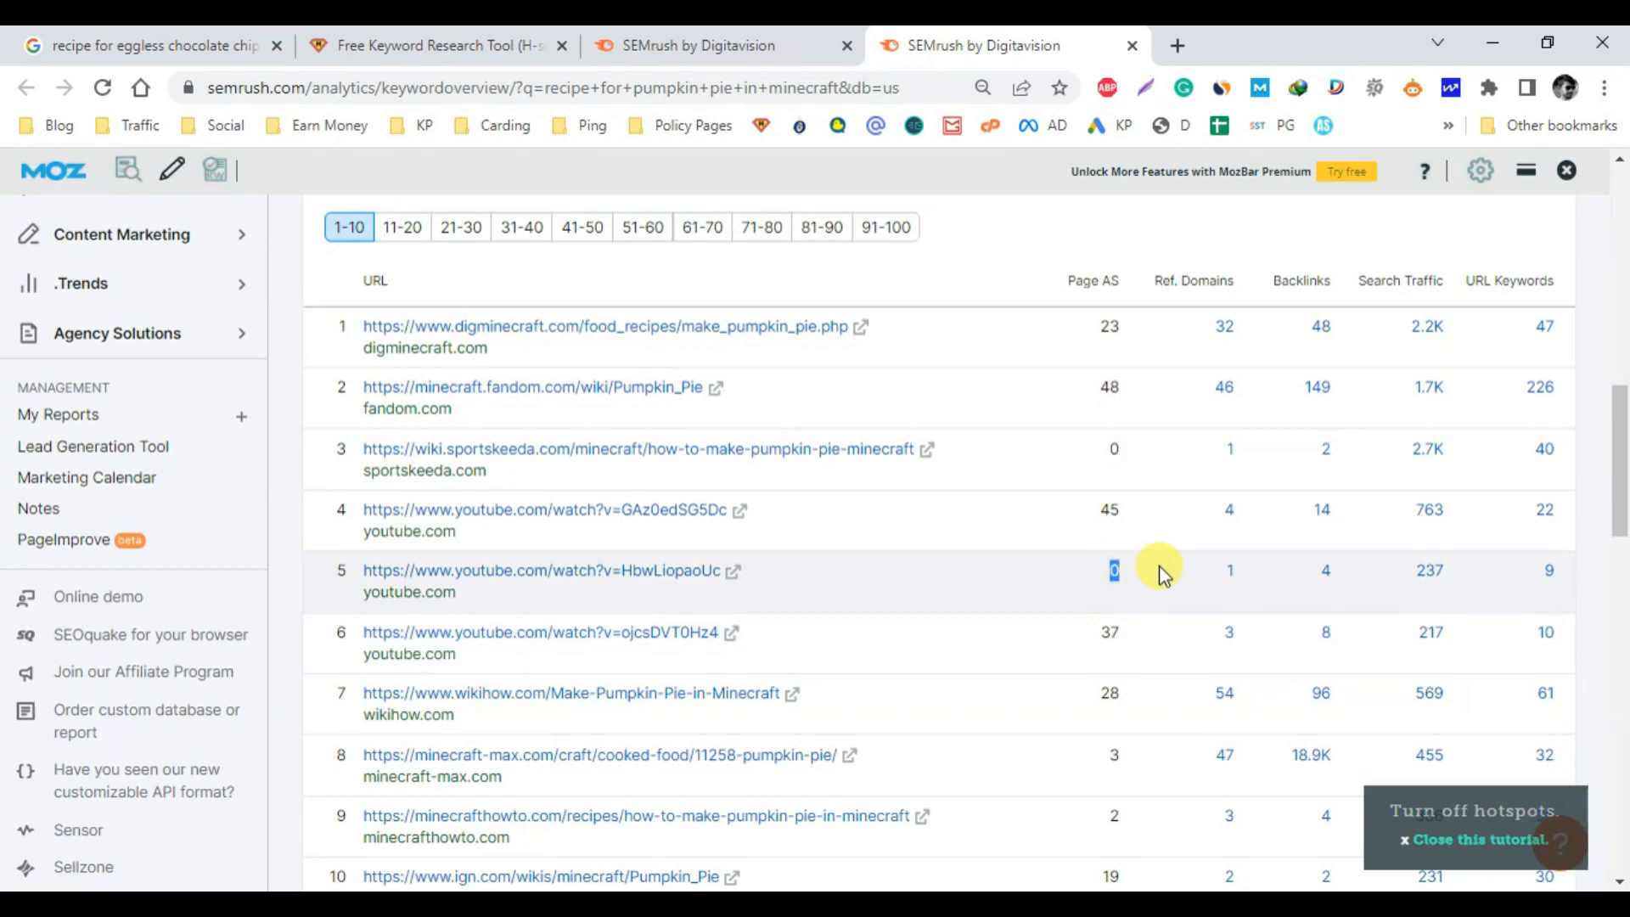
pyautogui.doubleClick(1111, 509)
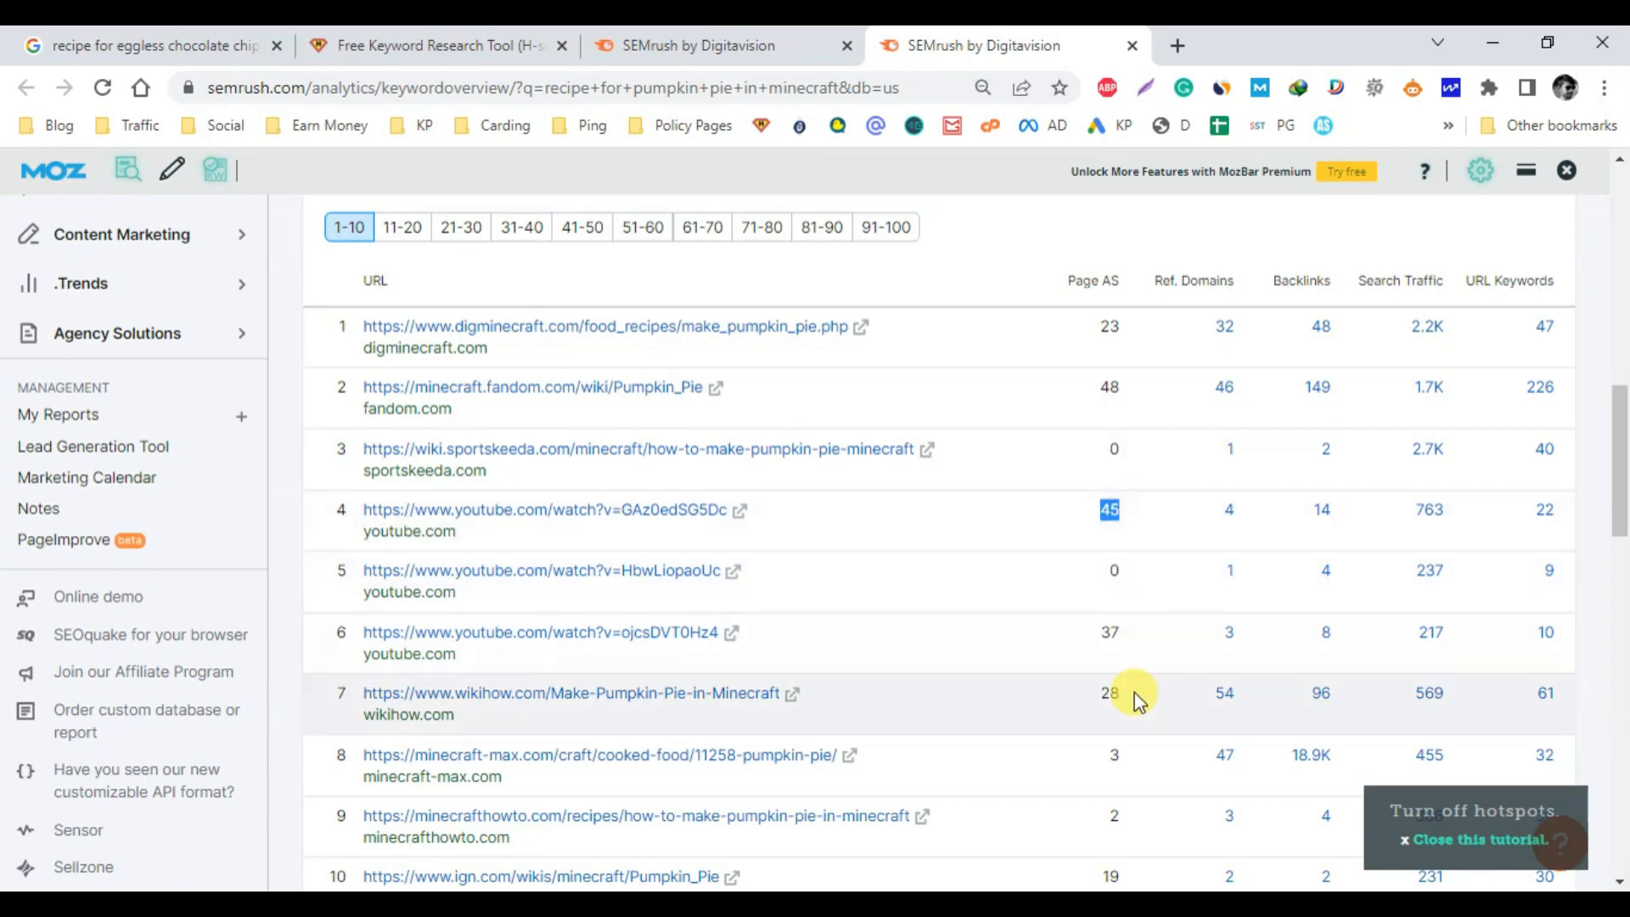
pyautogui.scroll(-2, 1093, 695)
pyautogui.doubleClick(1112, 575)
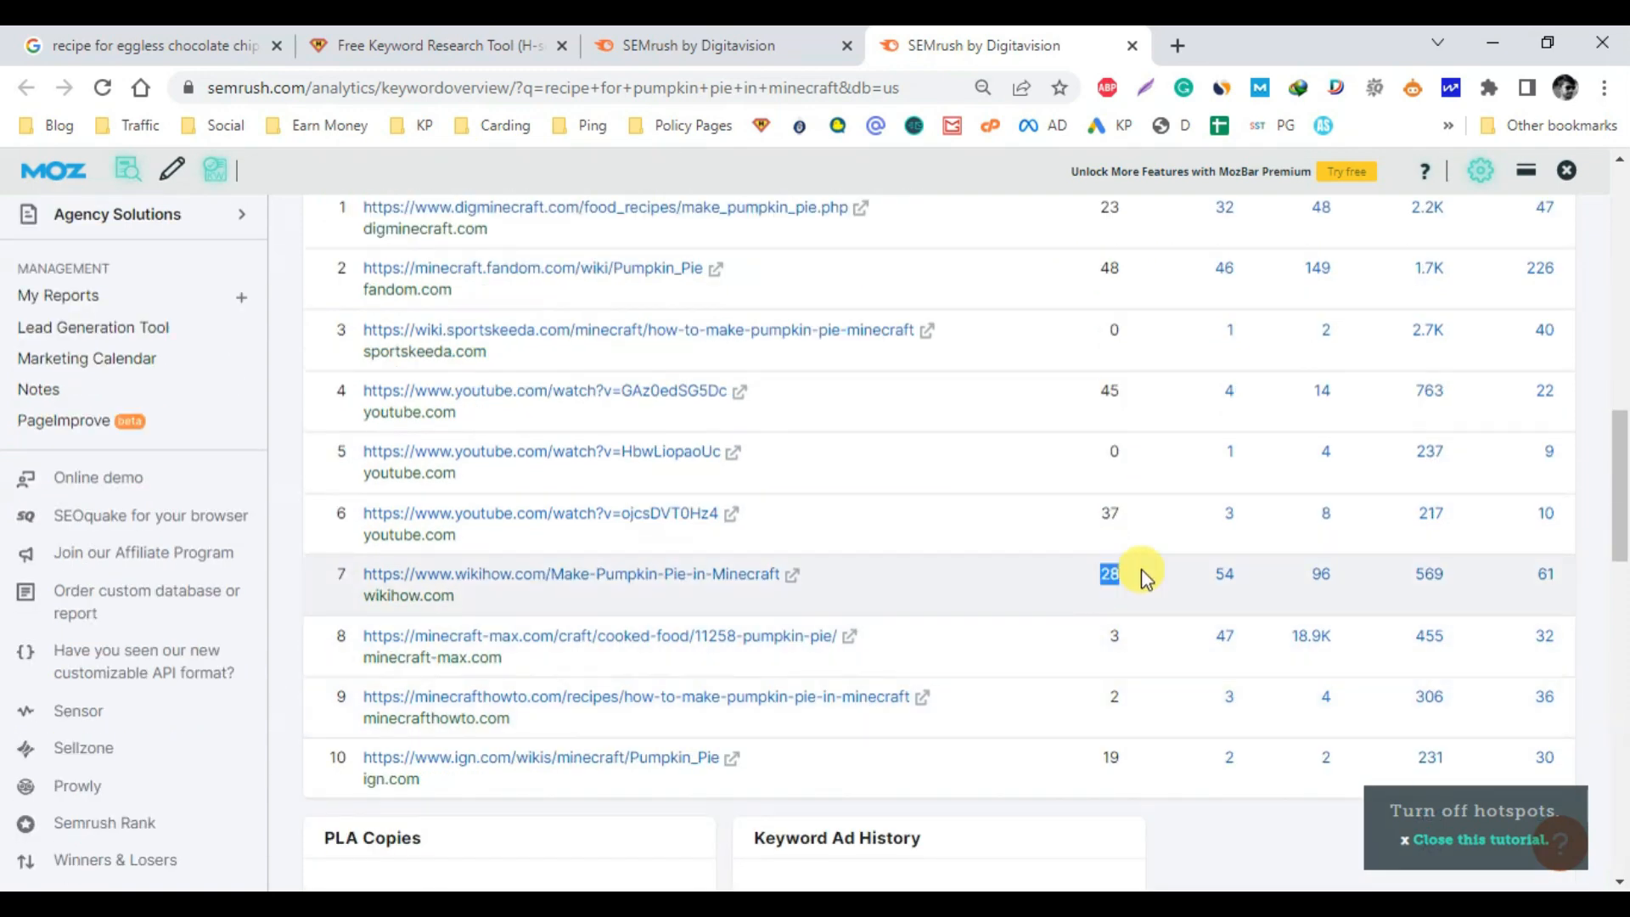
pyautogui.doubleClick(1115, 698)
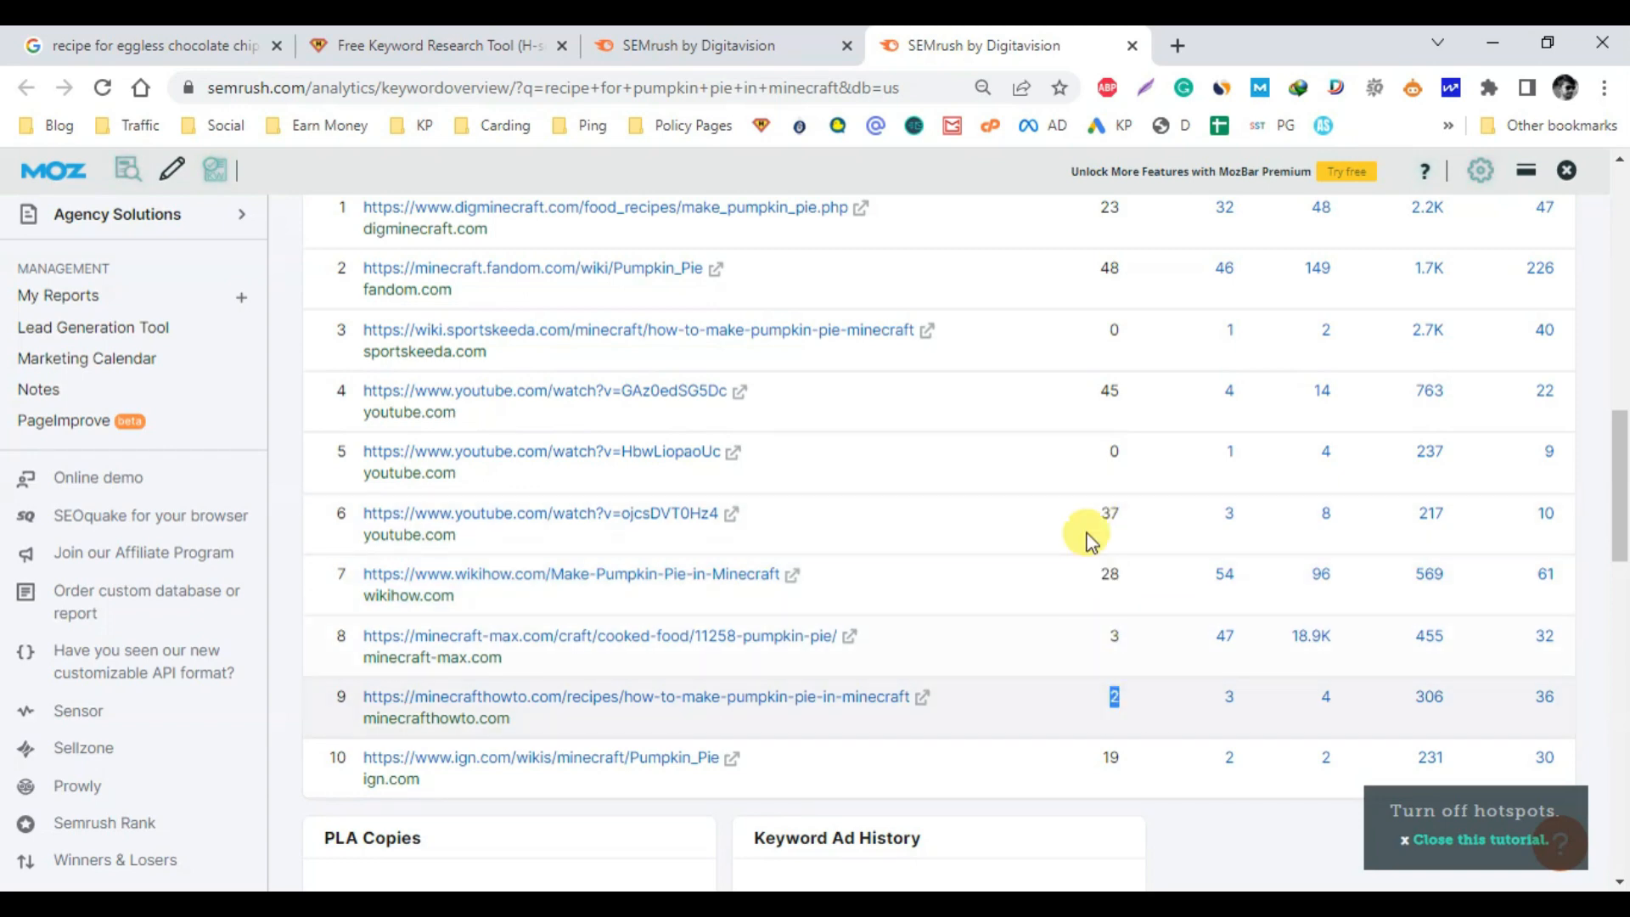
pyautogui.scroll(2, 1086, 538)
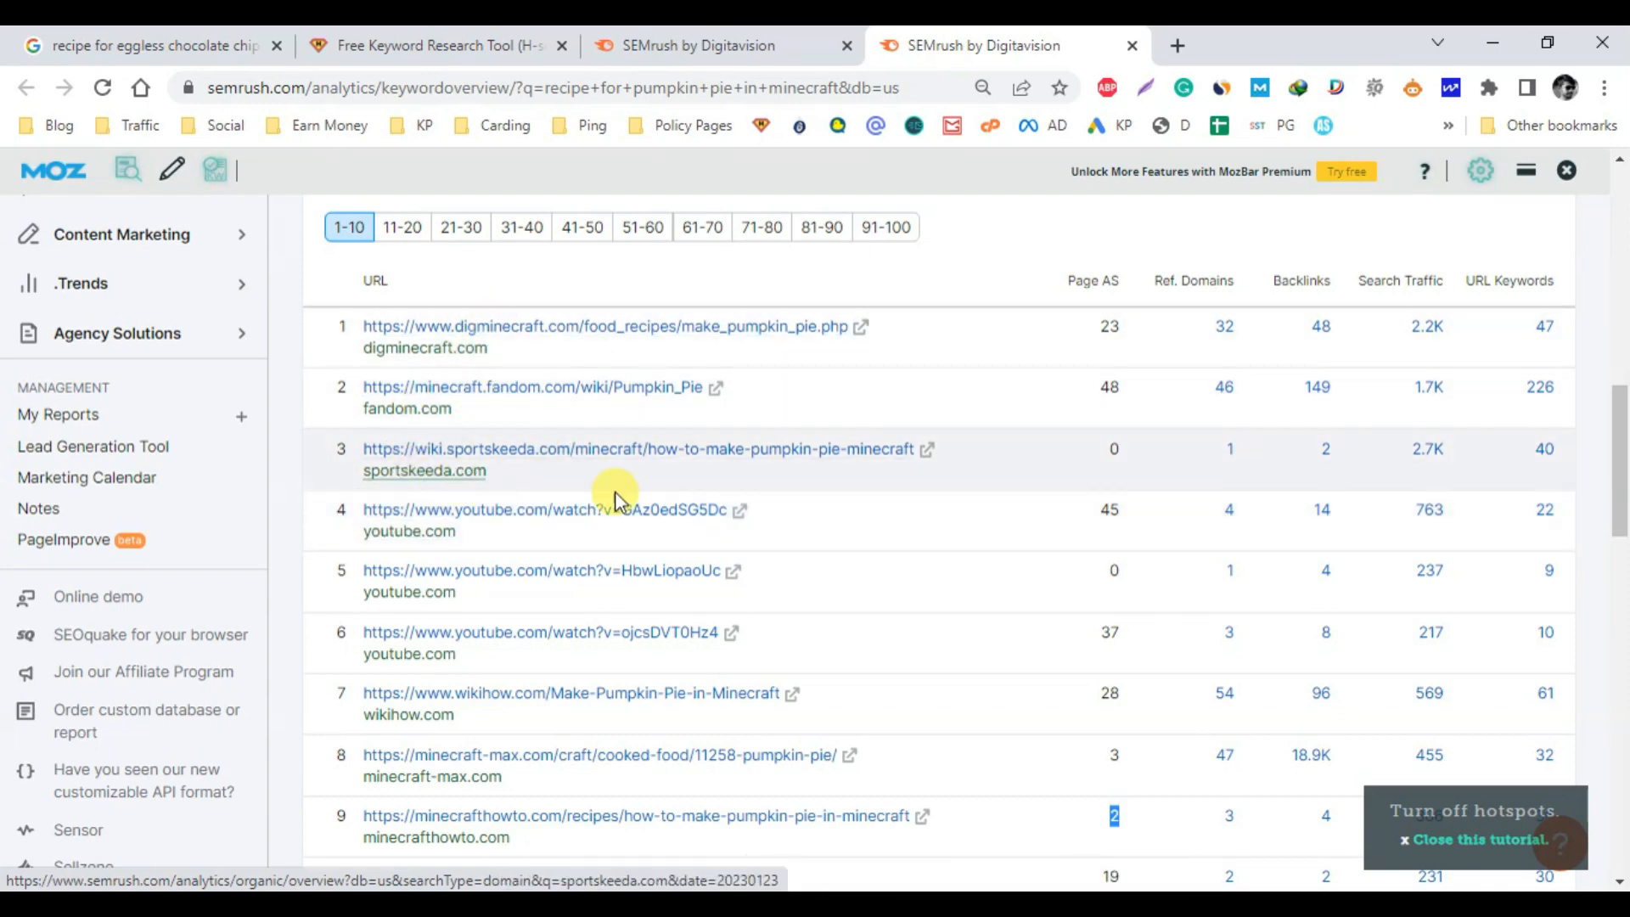
pyautogui.scroll(1, 1114, 384)
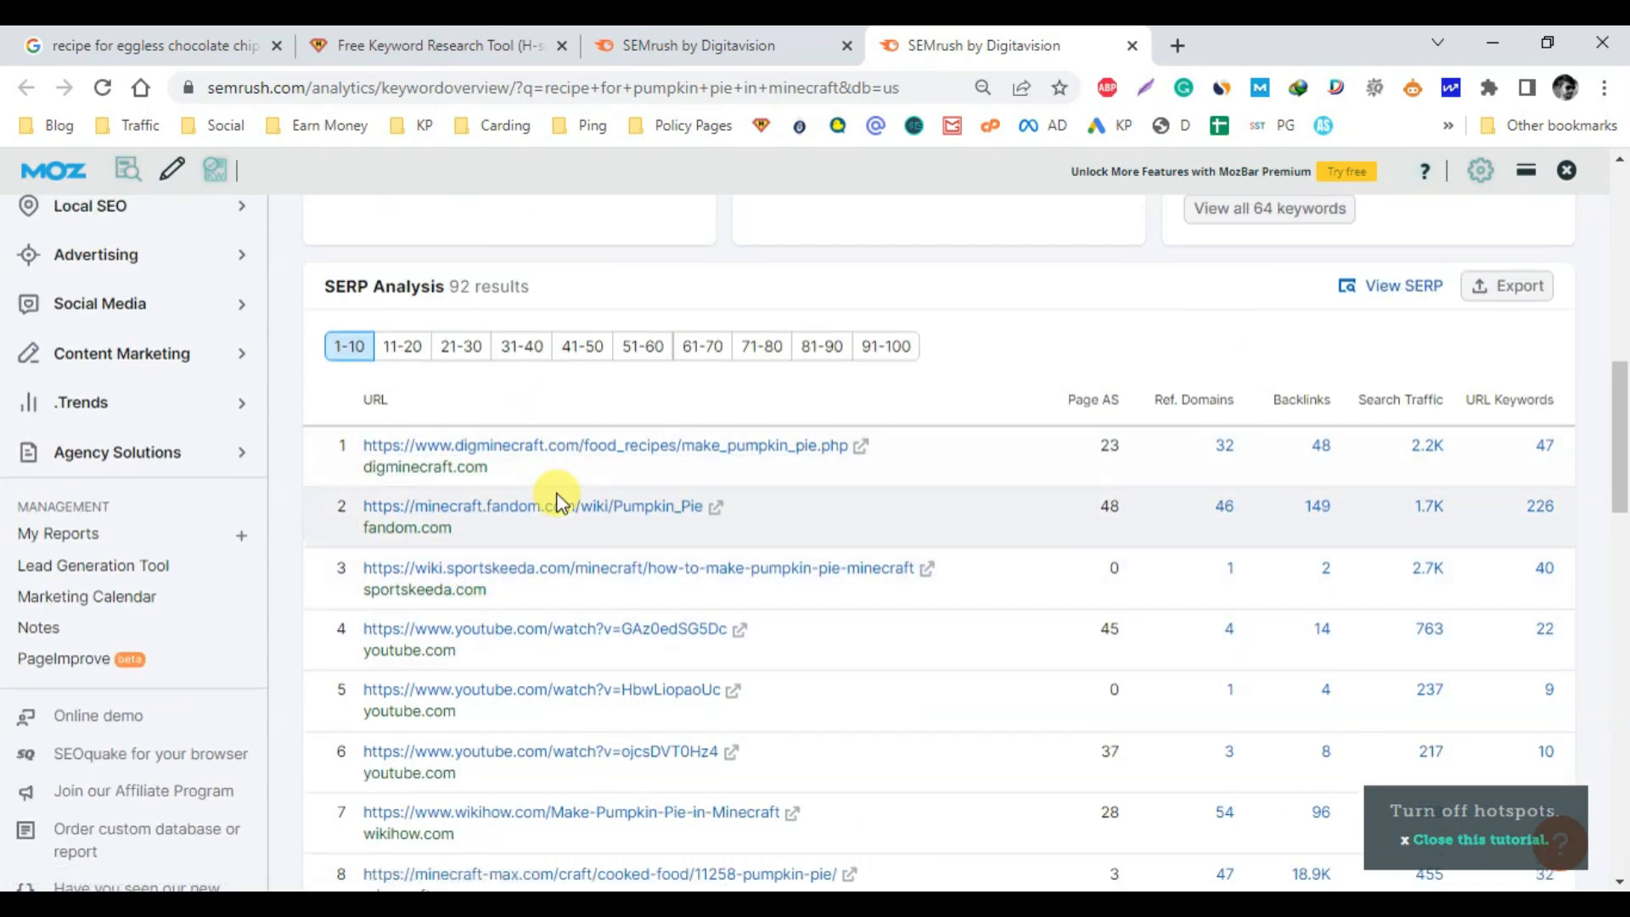
pyautogui.scroll(5, 1154, 582)
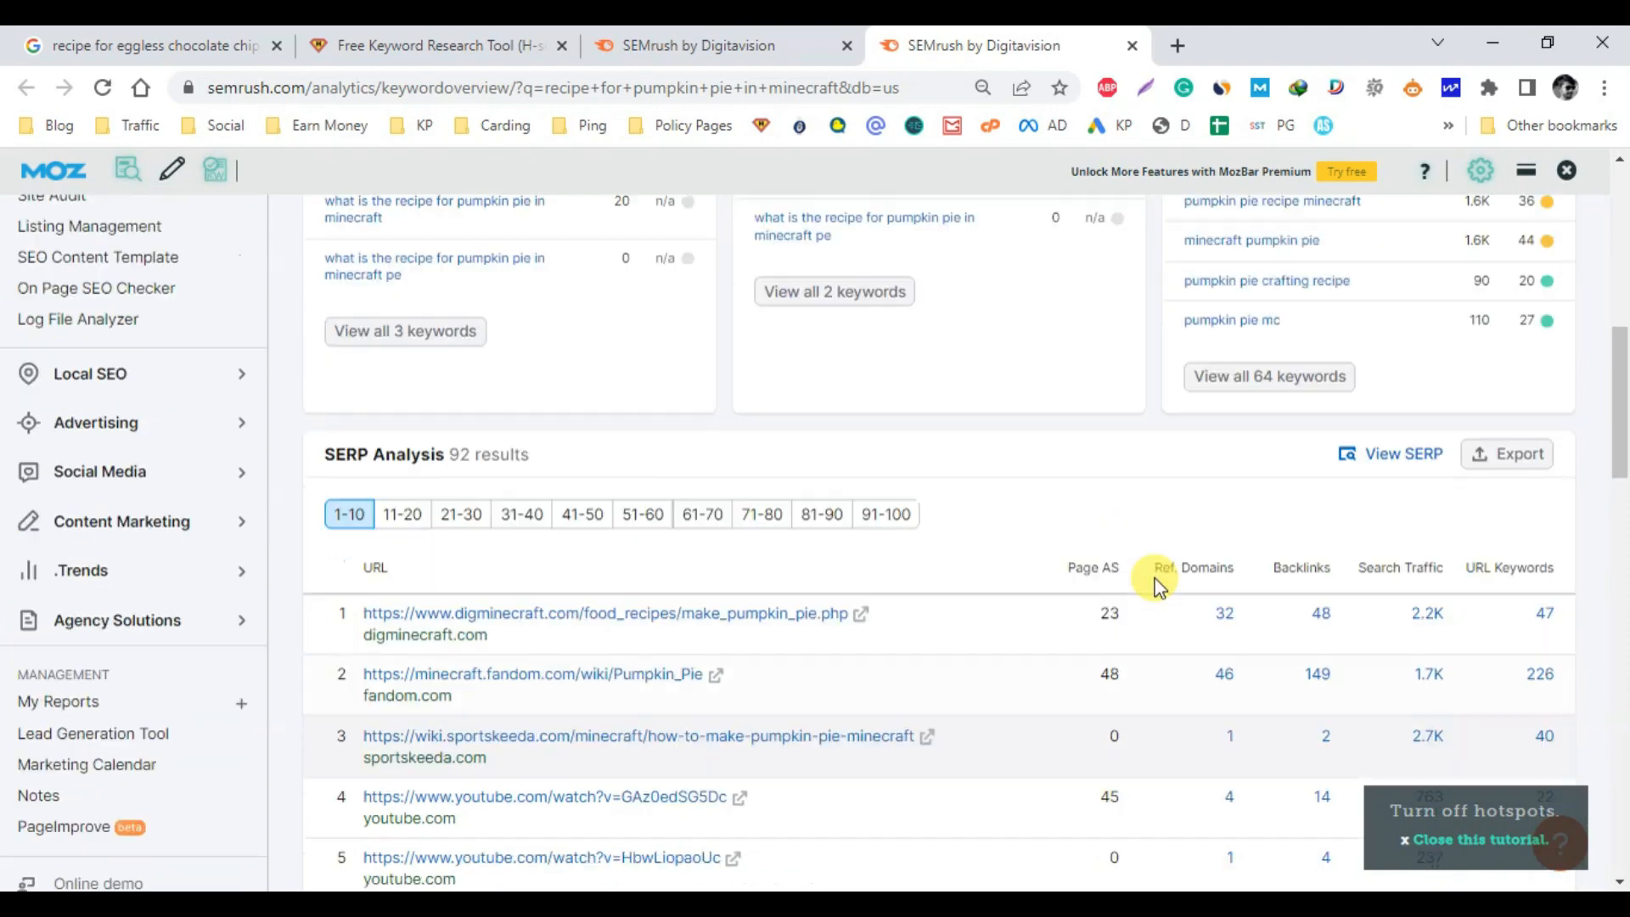
# Review the pumpkin pie keyword's overview metrics again and compare the search traffic of its top-ranking URLs
pyautogui.scroll(3, 1154, 583)
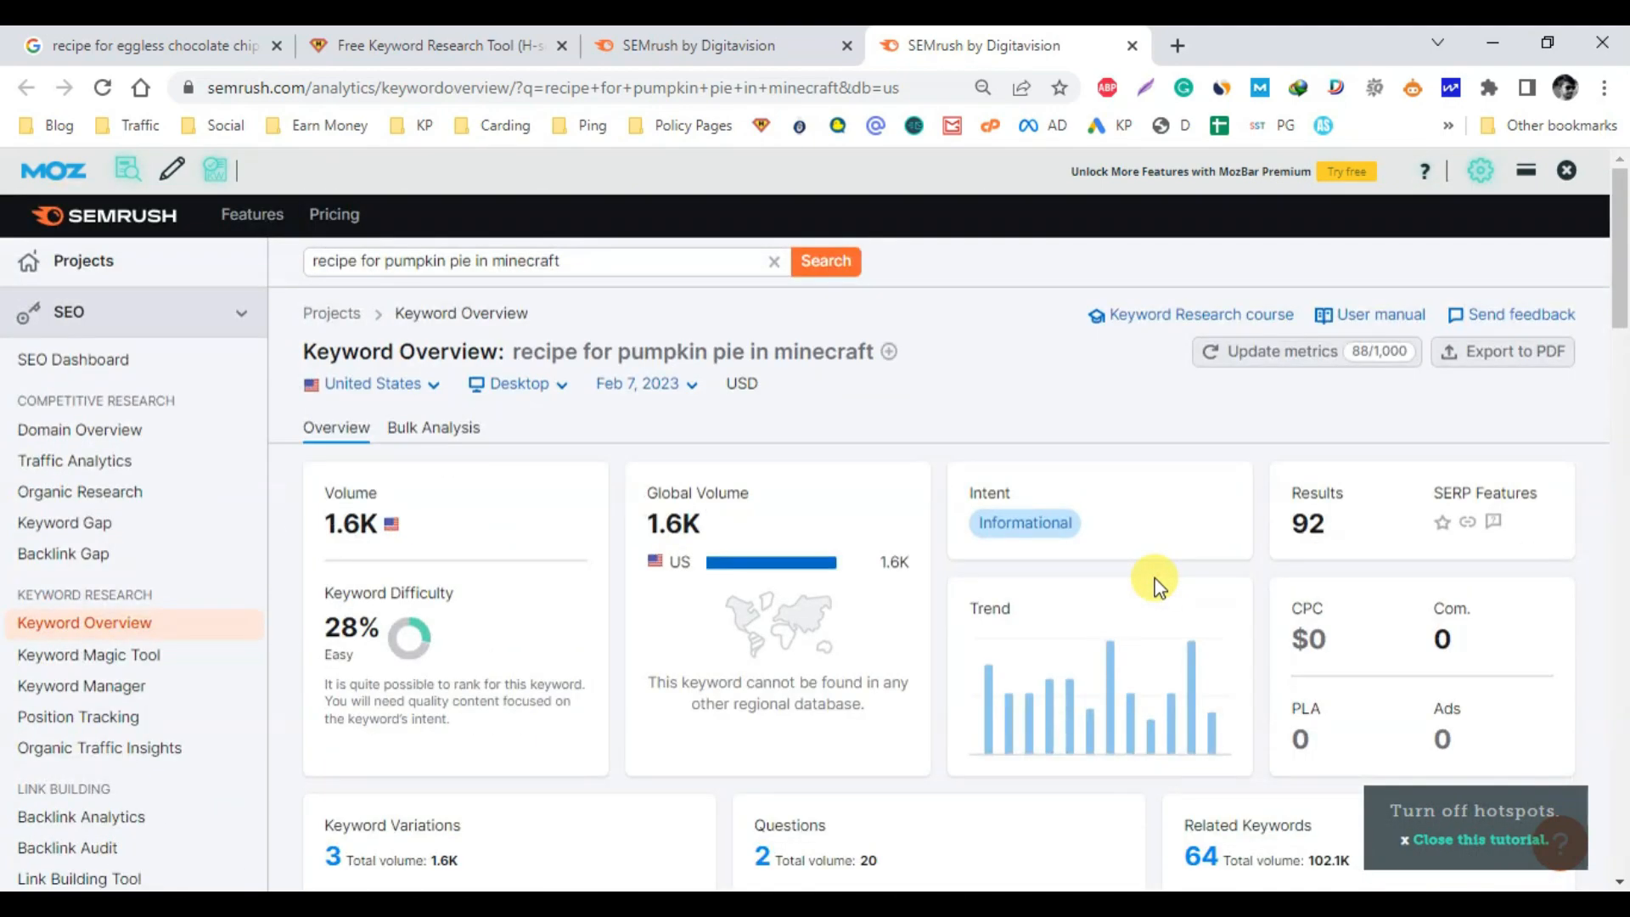
pyautogui.scroll(-12, 1154, 582)
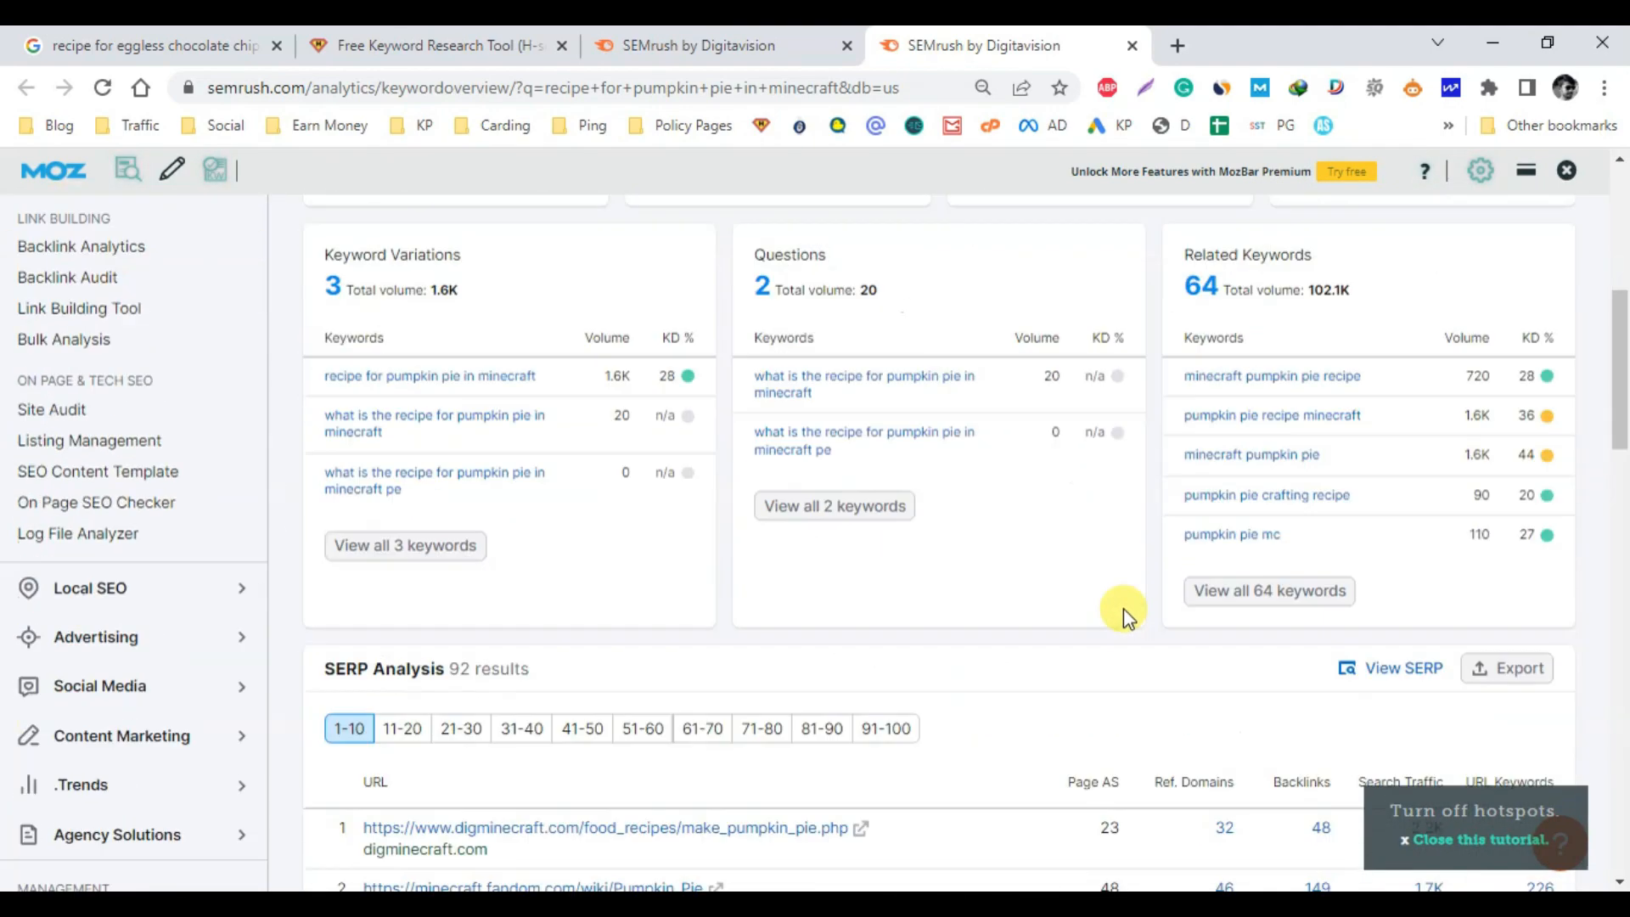
pyautogui.scroll(8, 1271, 638)
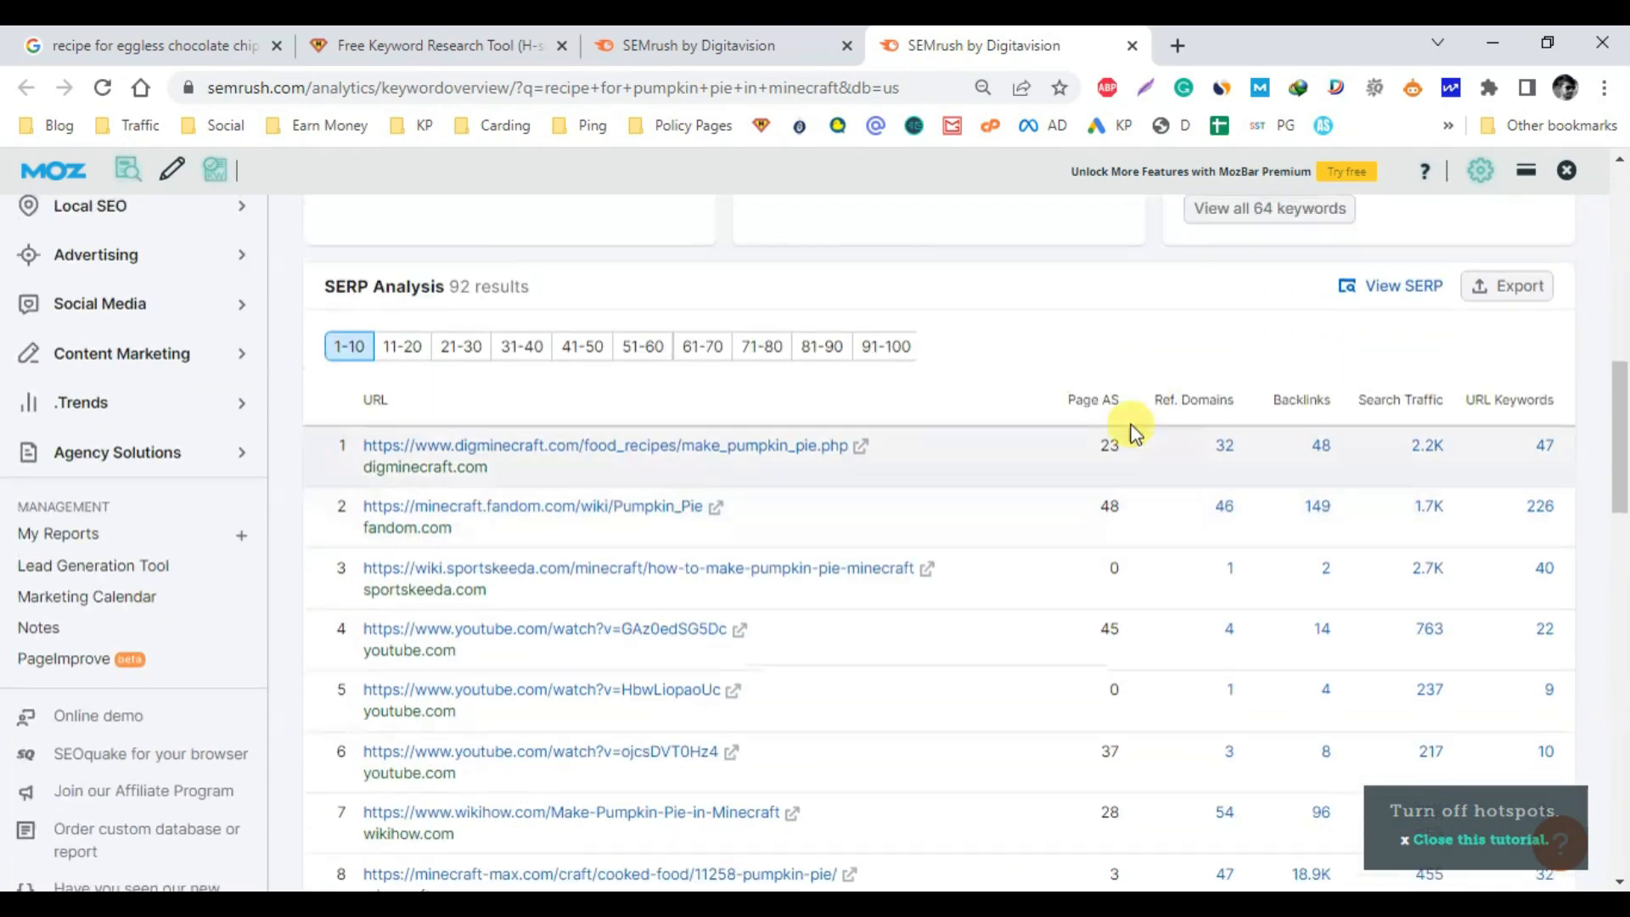
pyautogui.scroll(5, 1090, 466)
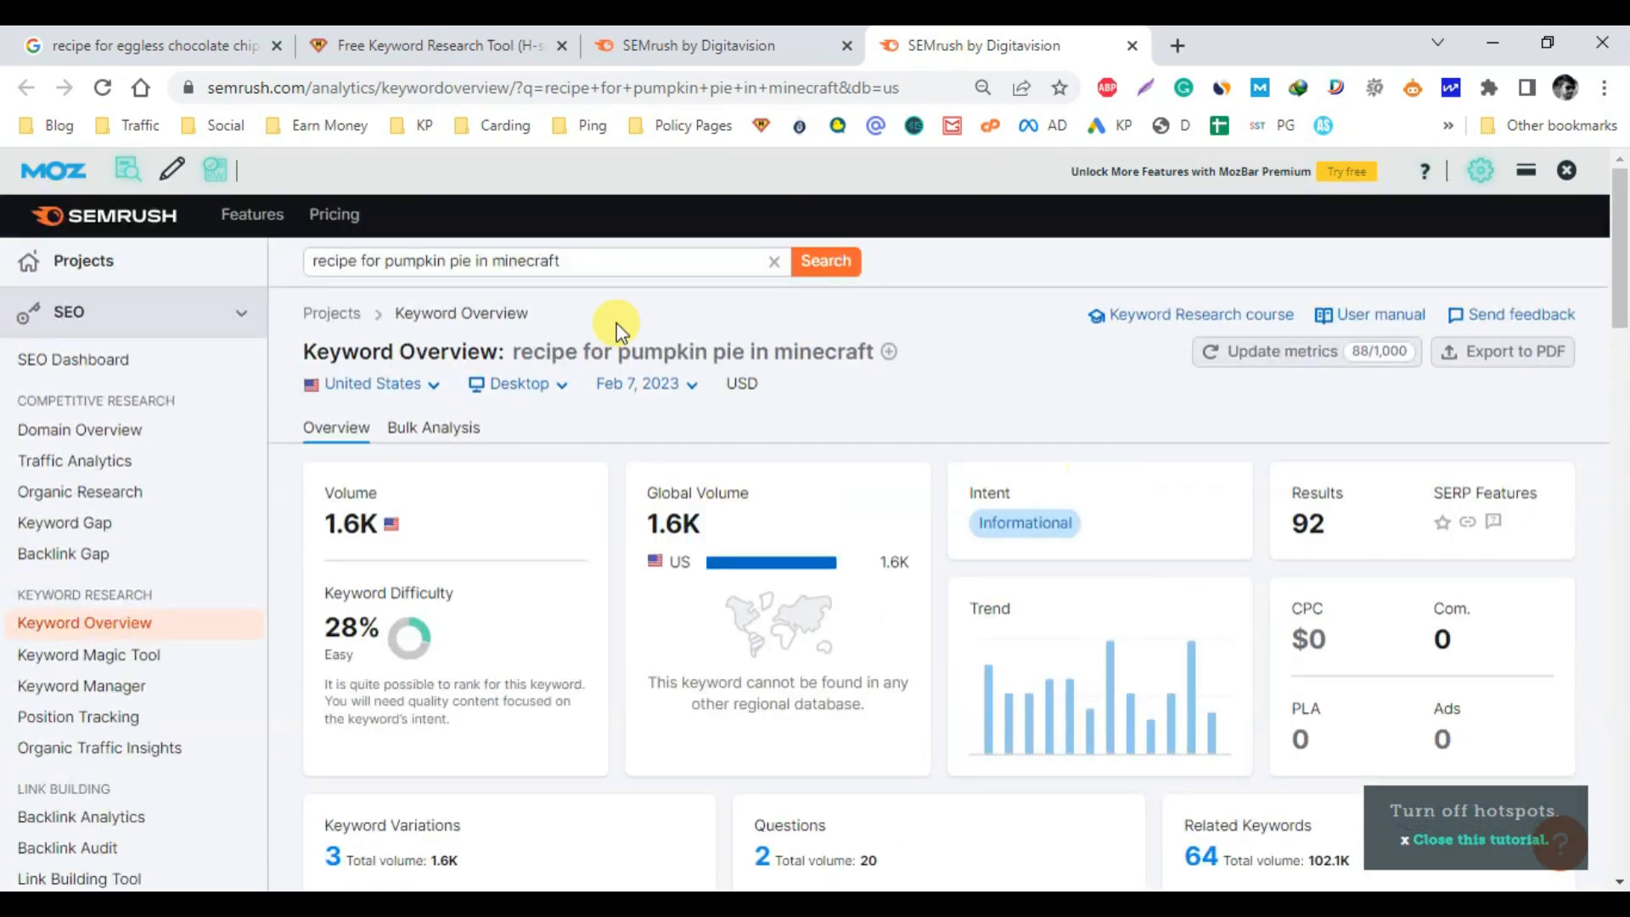
pyautogui.moveTo(619, 263); pyautogui.dragTo(306, 264)
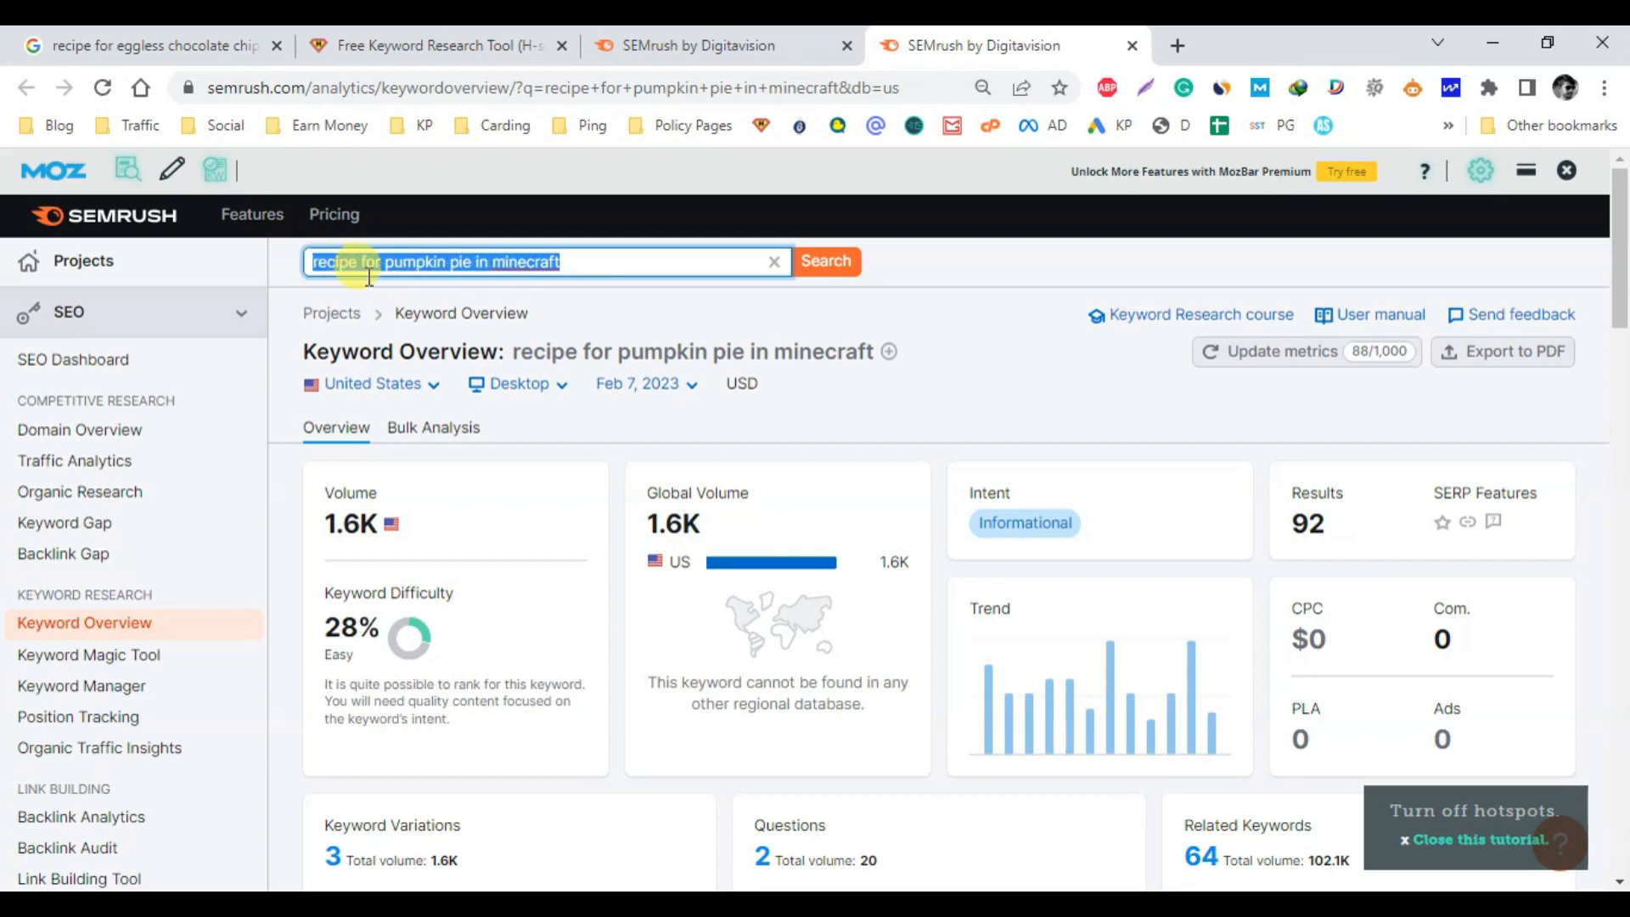
pyautogui.scroll(-10, 543, 399)
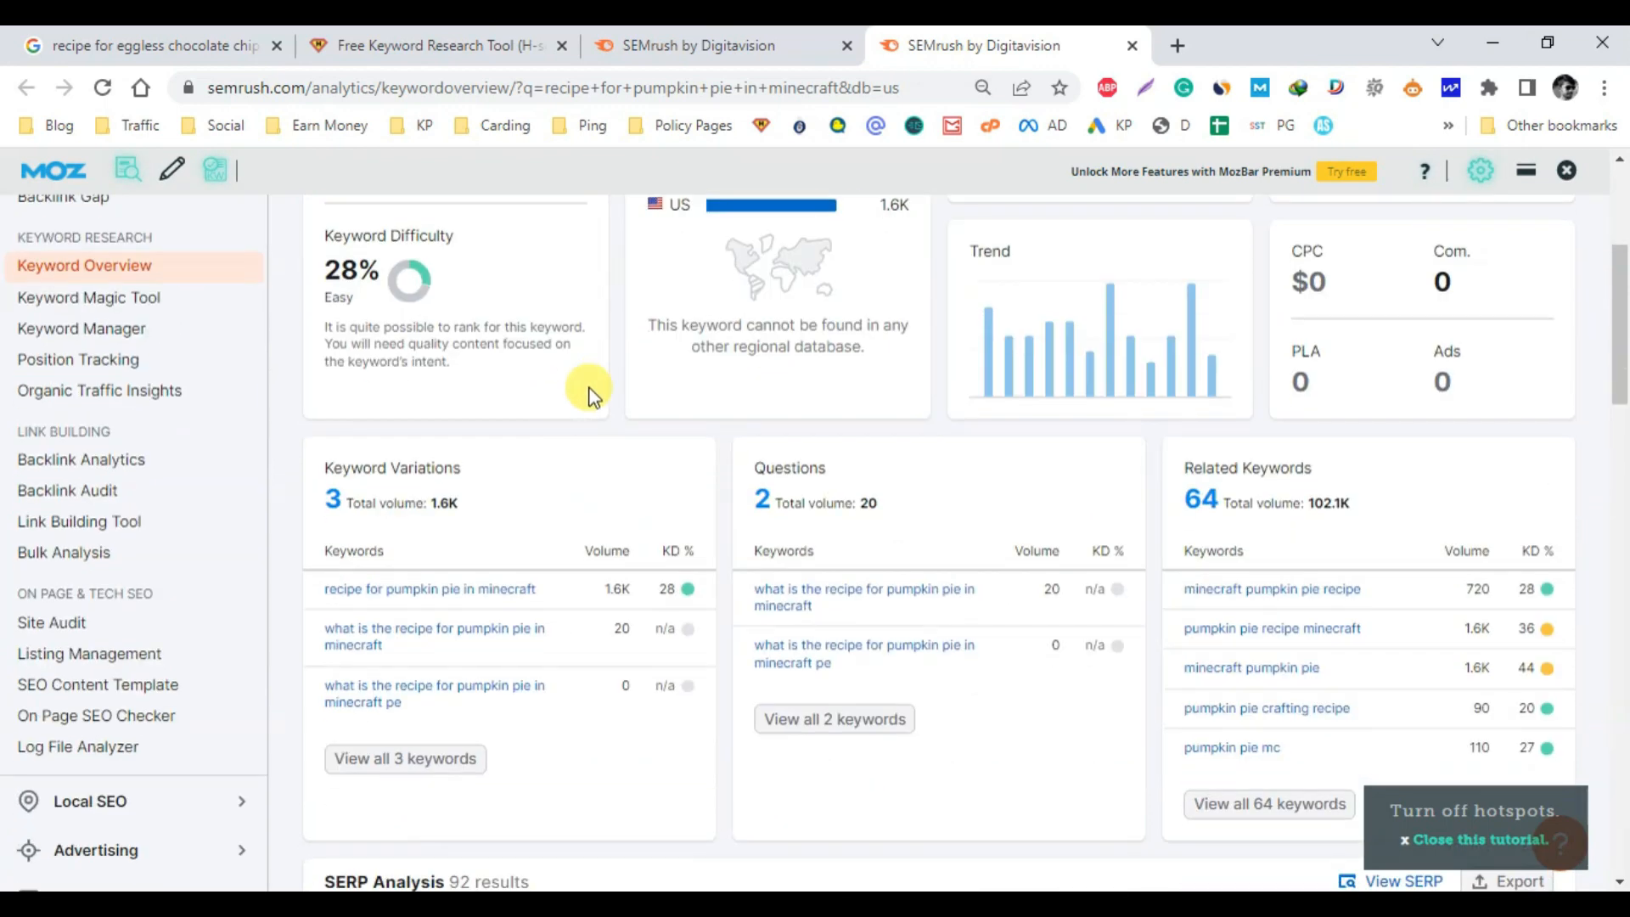
pyautogui.scroll(-3, 626, 414)
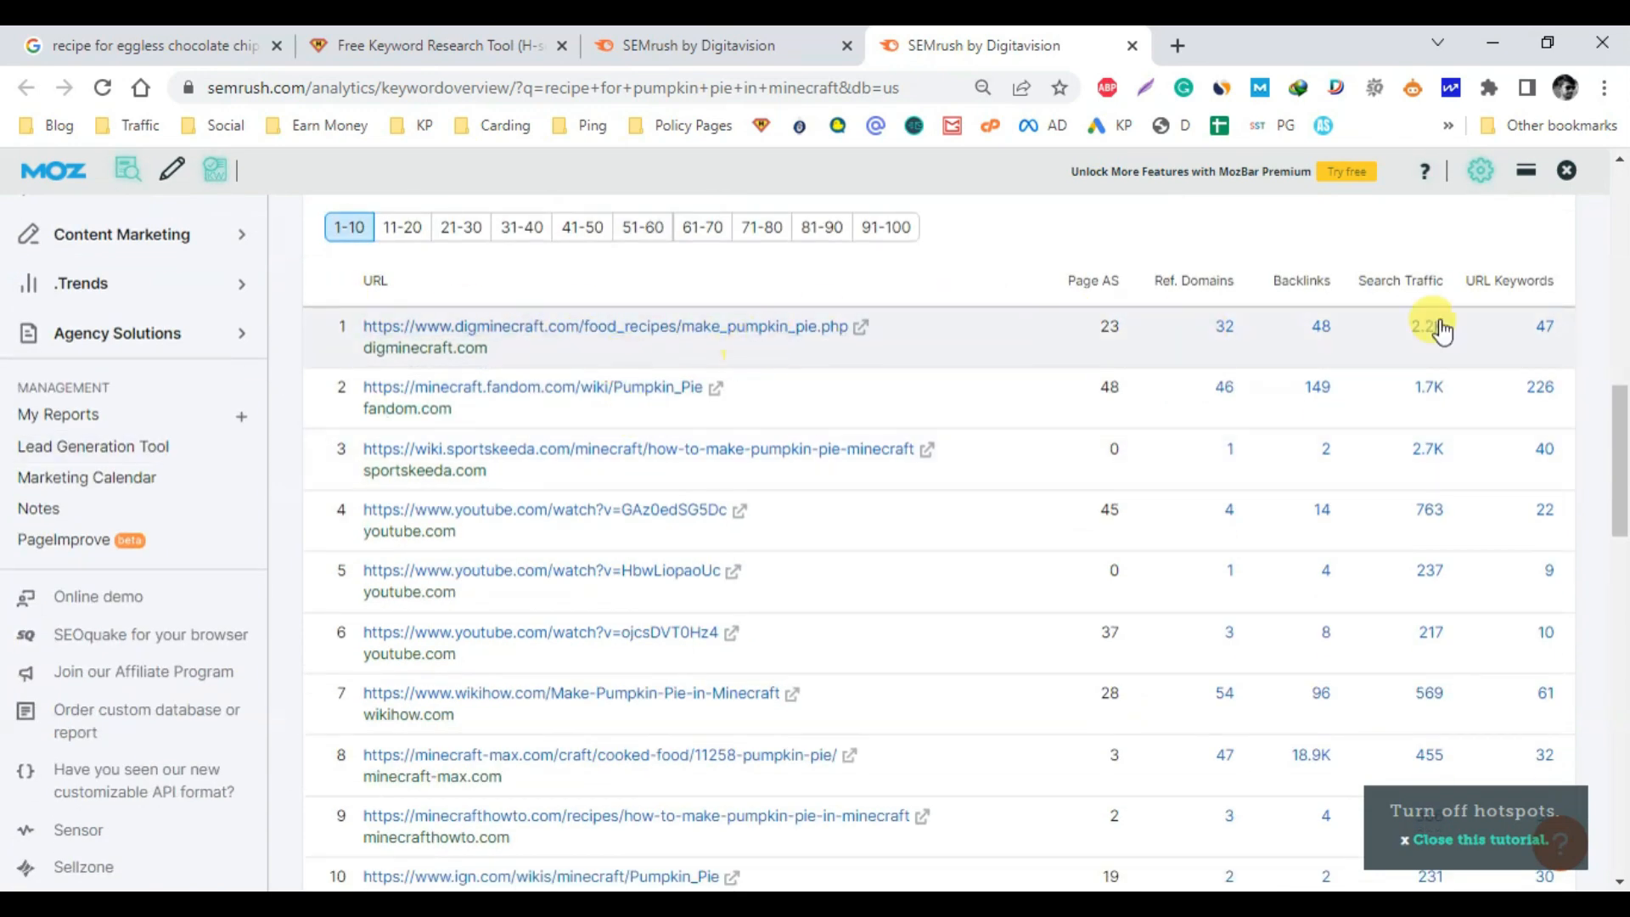
# Open the top three ranking pages from digminecraft.com, fandom.com and sportskeeda.com in new browser tabs and go to the Sportskeeda page
pyautogui.click(861, 327)
pyautogui.click(921, 28)
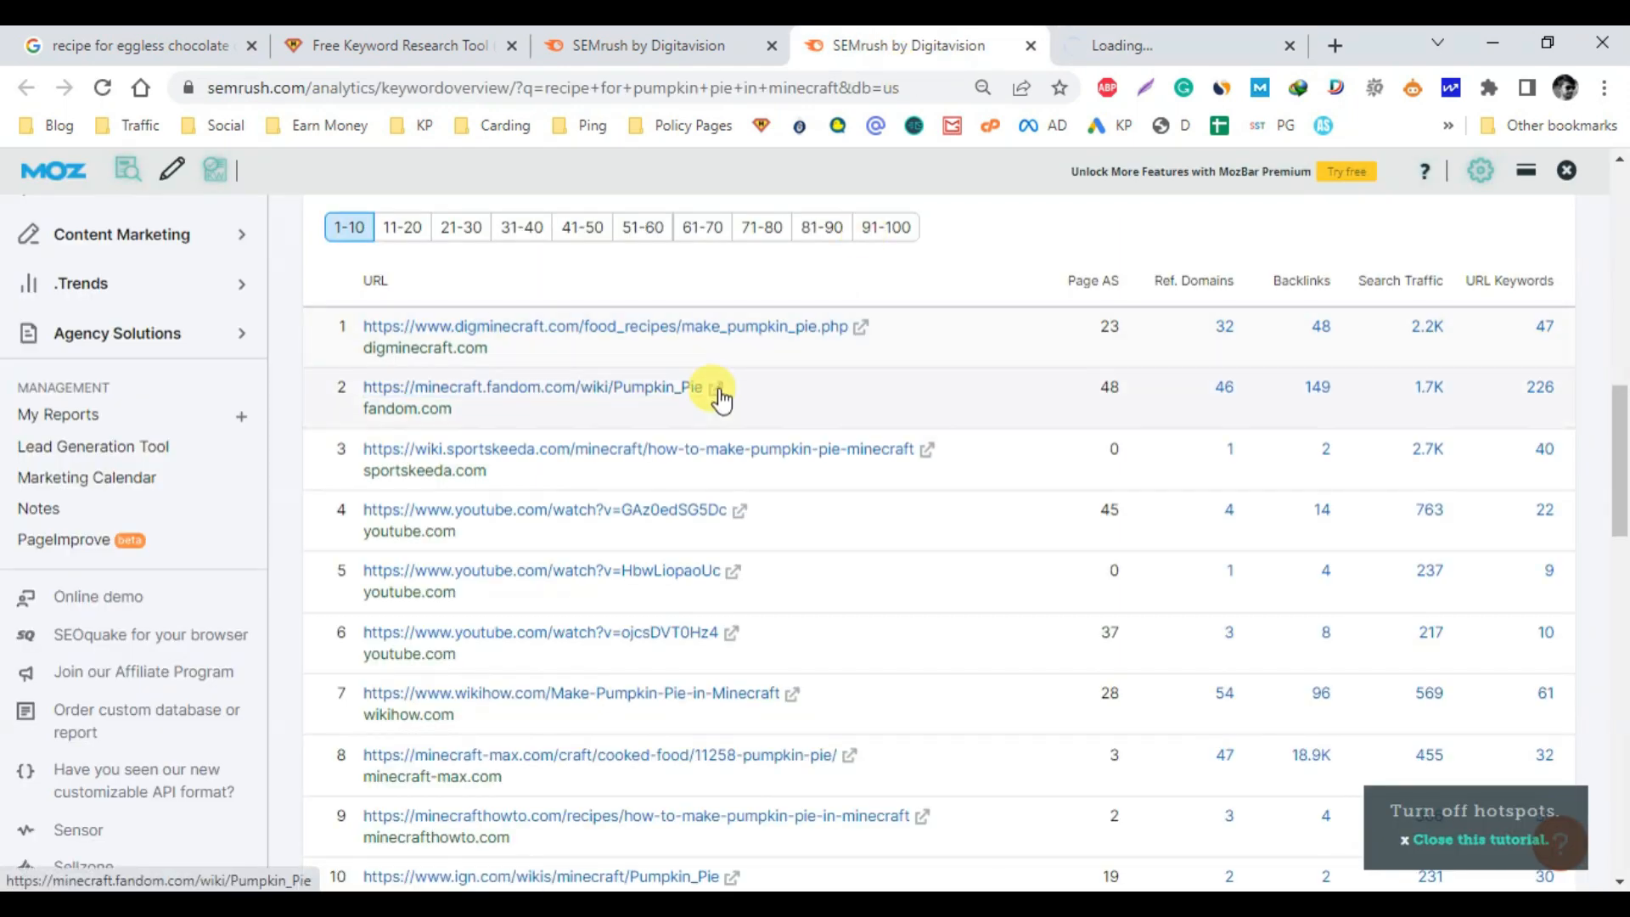
pyautogui.click(718, 389)
pyautogui.click(807, 34)
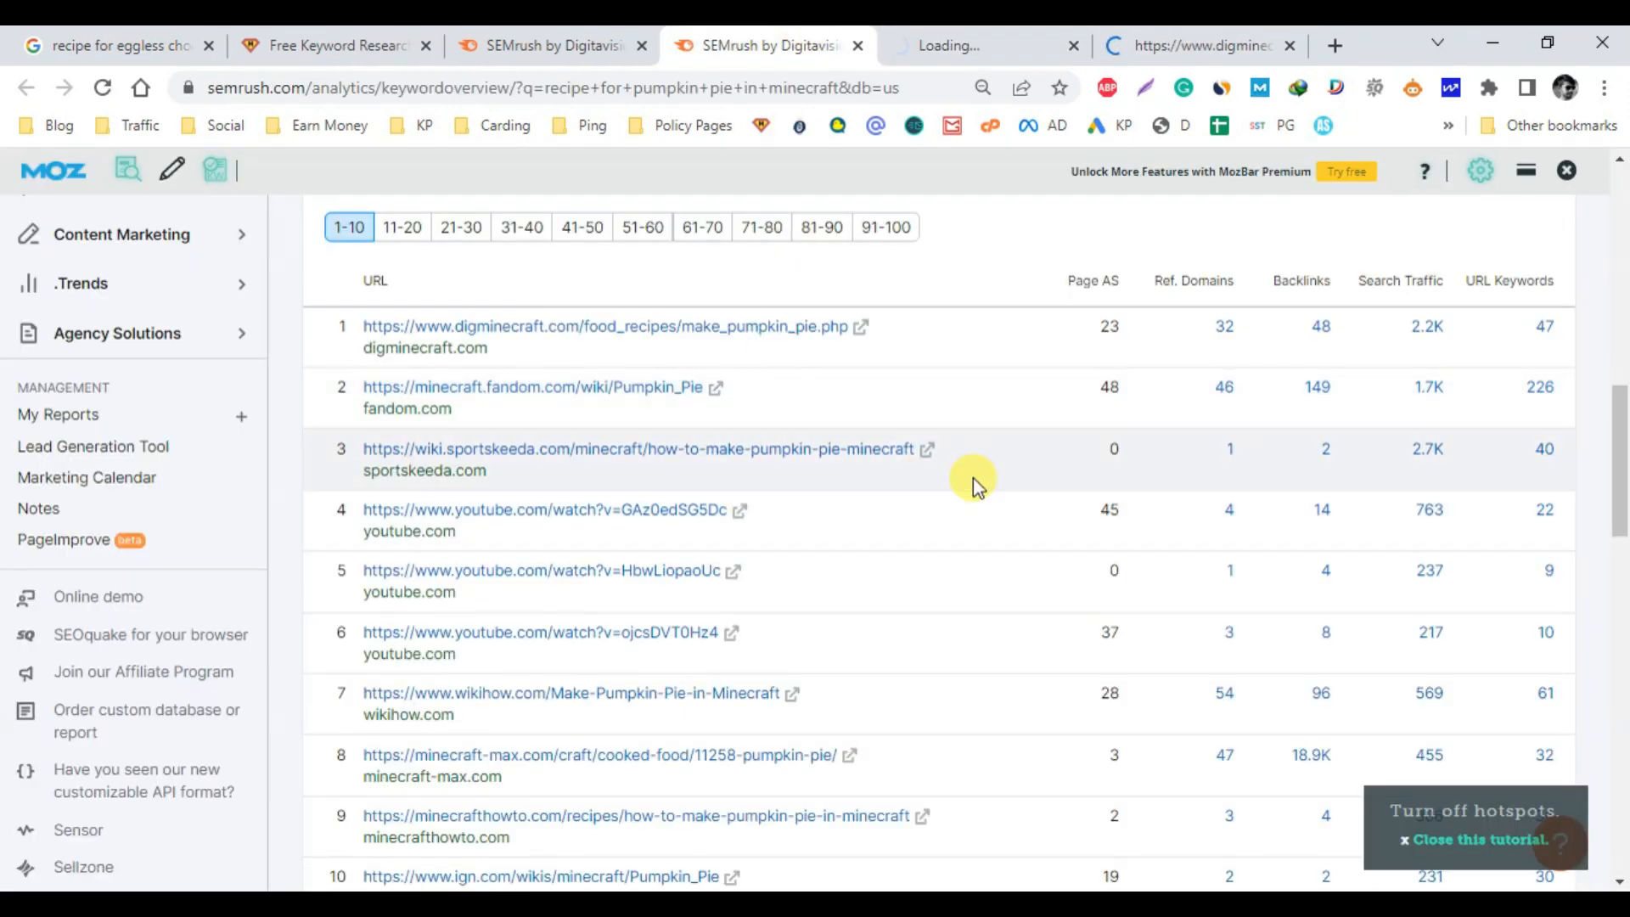
pyautogui.click(928, 450)
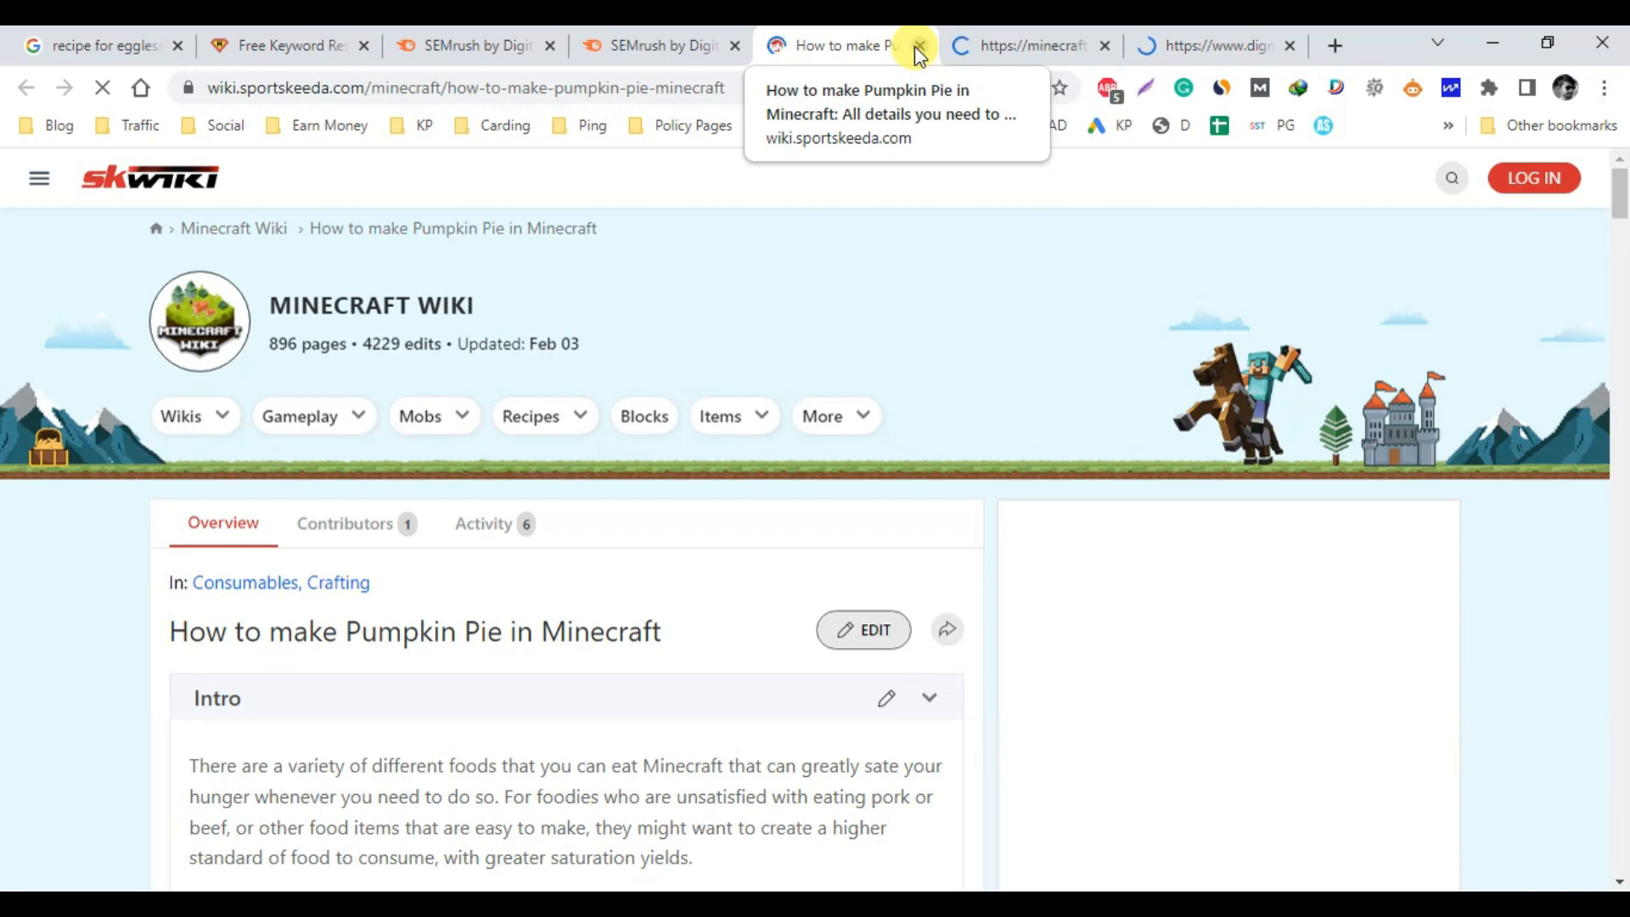
# Look through the opening sections of the Sportskeeda article on making pumpkin pie in Minecraft
pyautogui.scroll(-6, 671, 446)
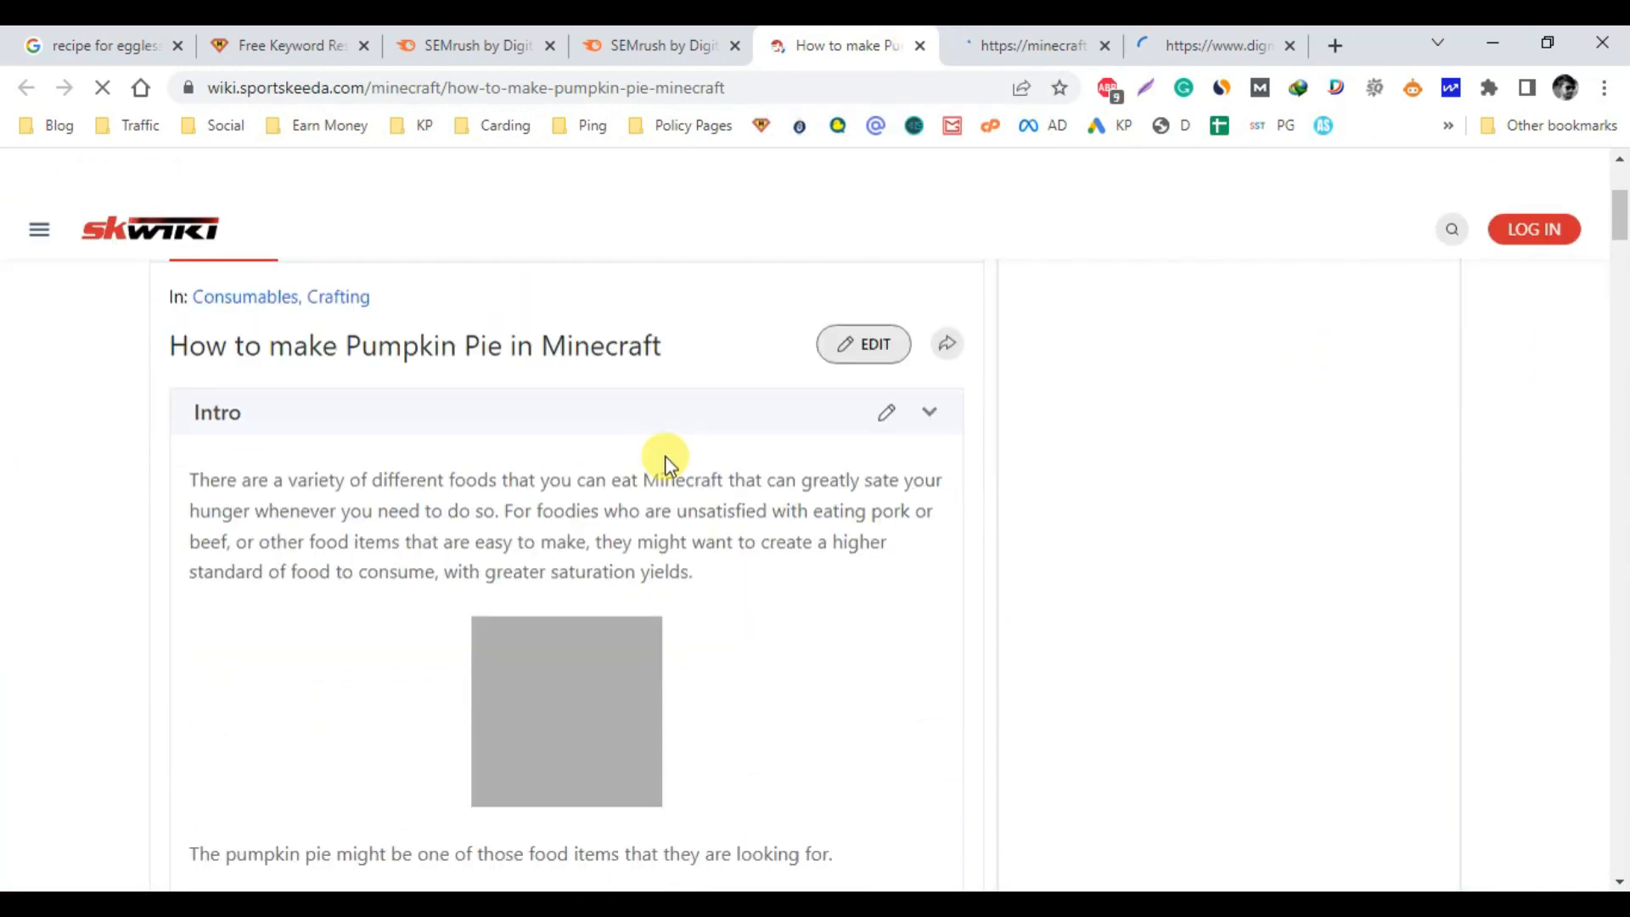
pyautogui.scroll(4, 501, 475)
pyautogui.scroll(-4, 360, 486)
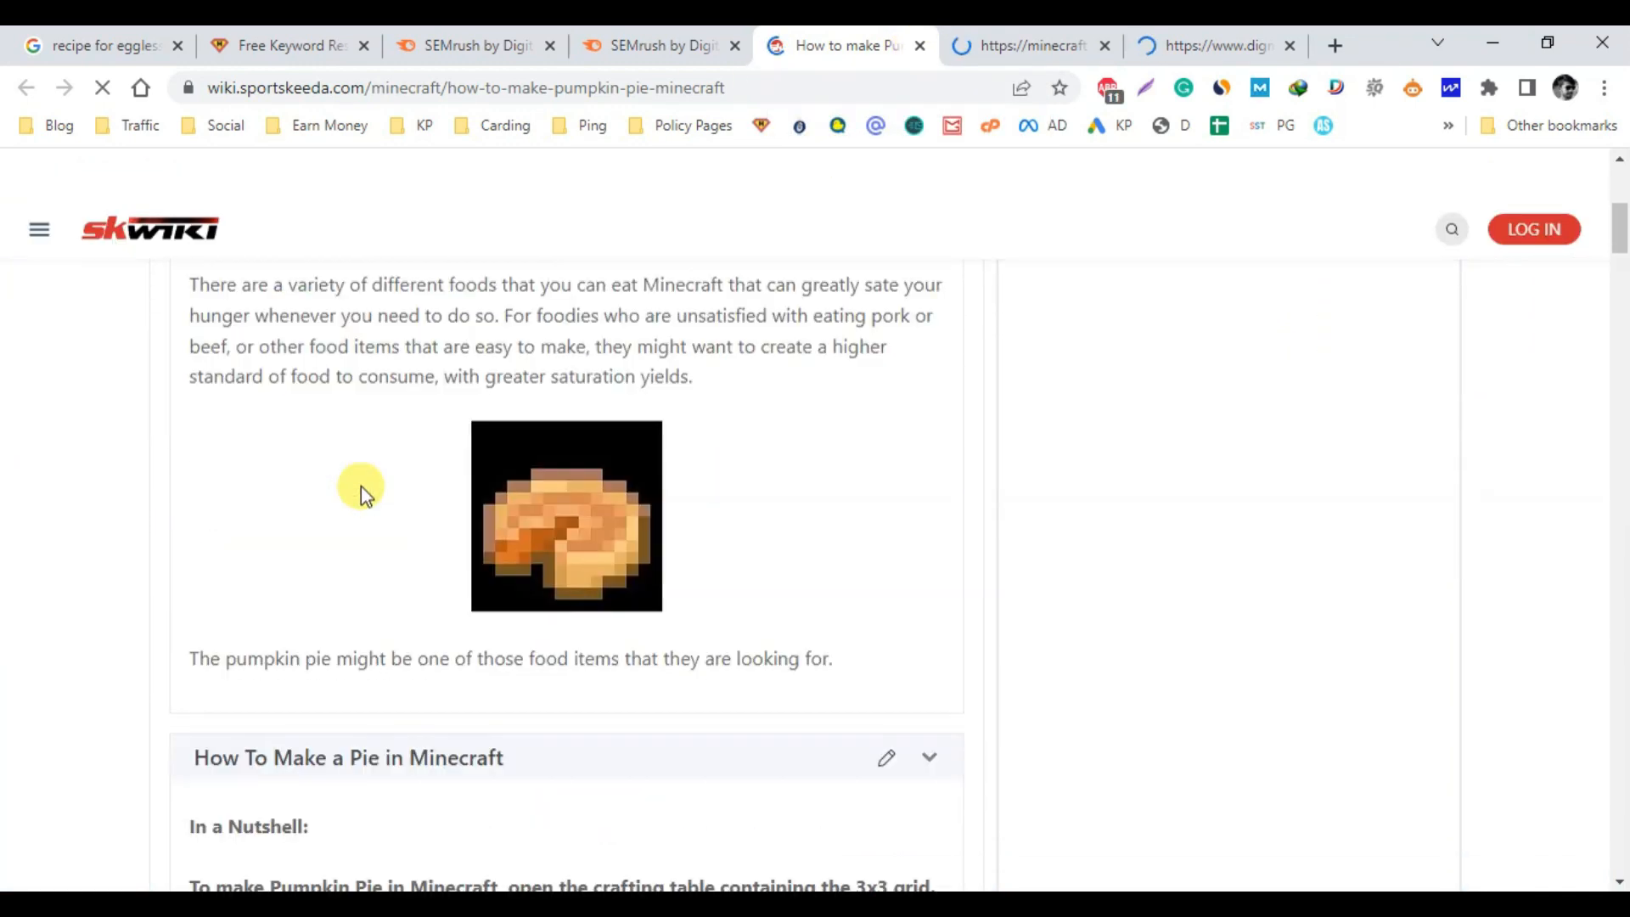
pyautogui.scroll(-4, 365, 482)
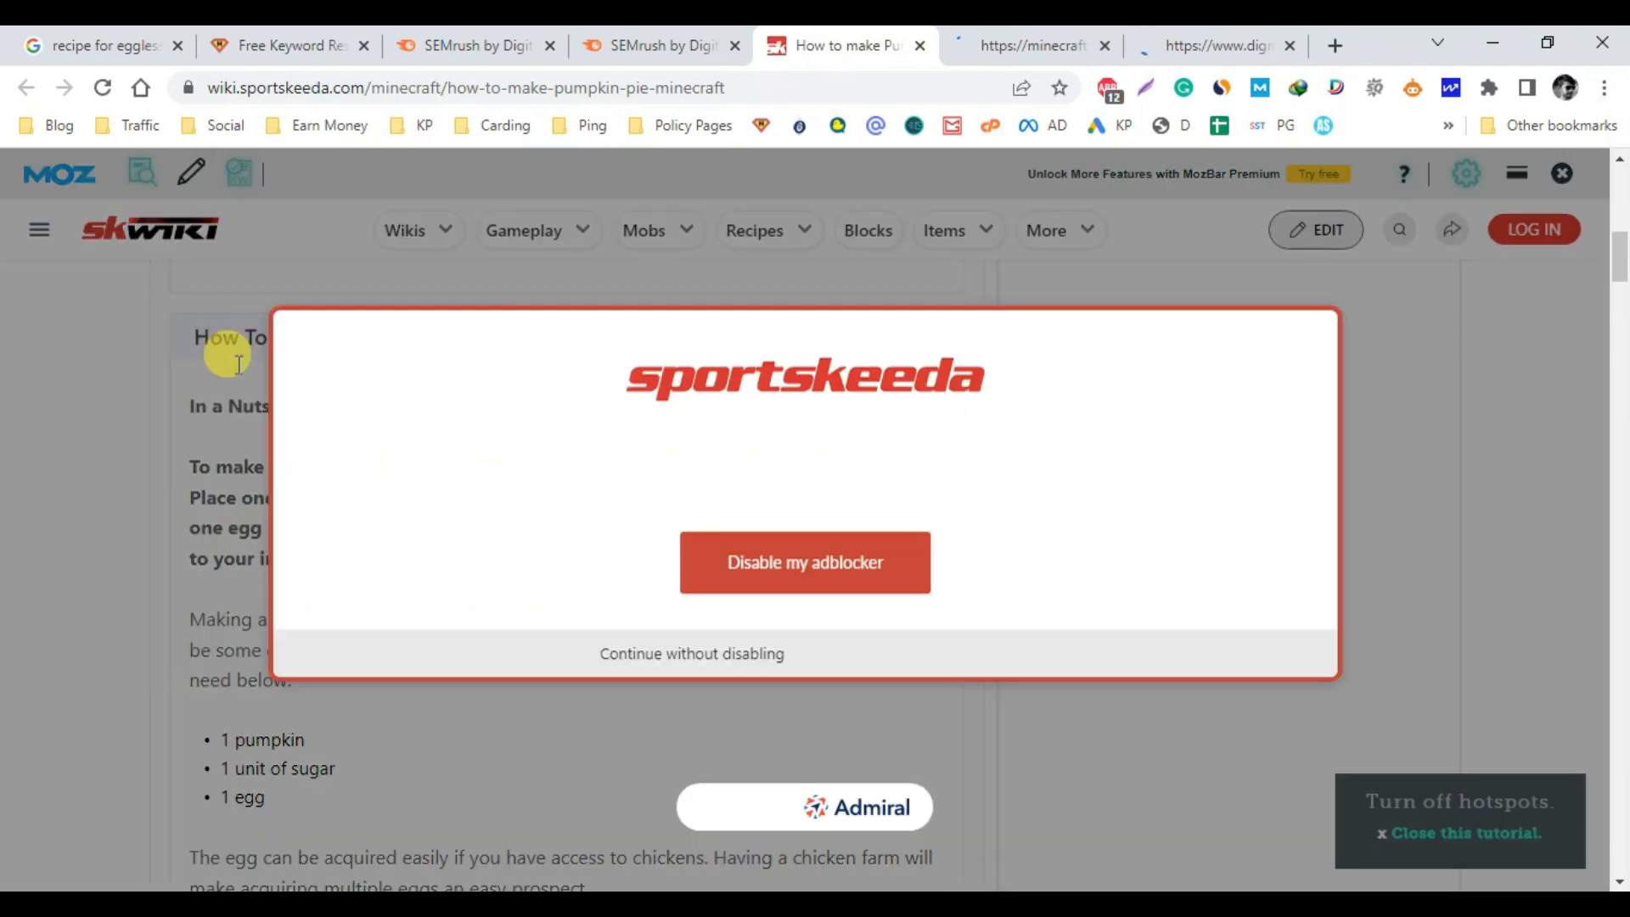
# Turn off Adblock Plus for wiki.sportskeeda.com and reload the page
pyautogui.click(1101, 91)
pyautogui.click(1079, 235)
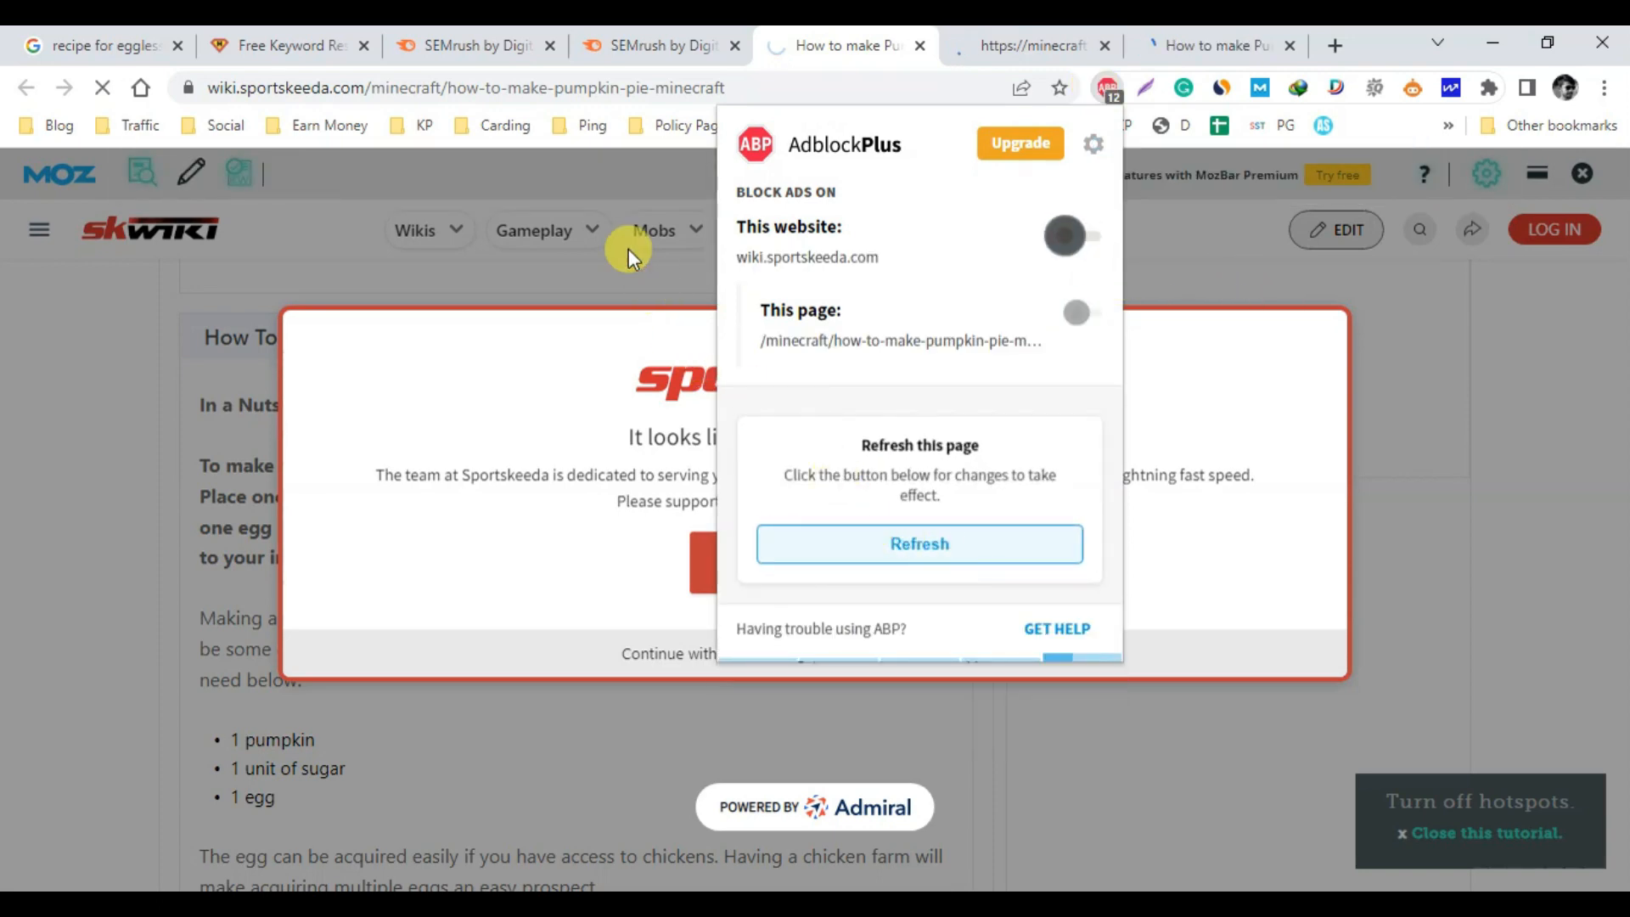
pyautogui.click(604, 221)
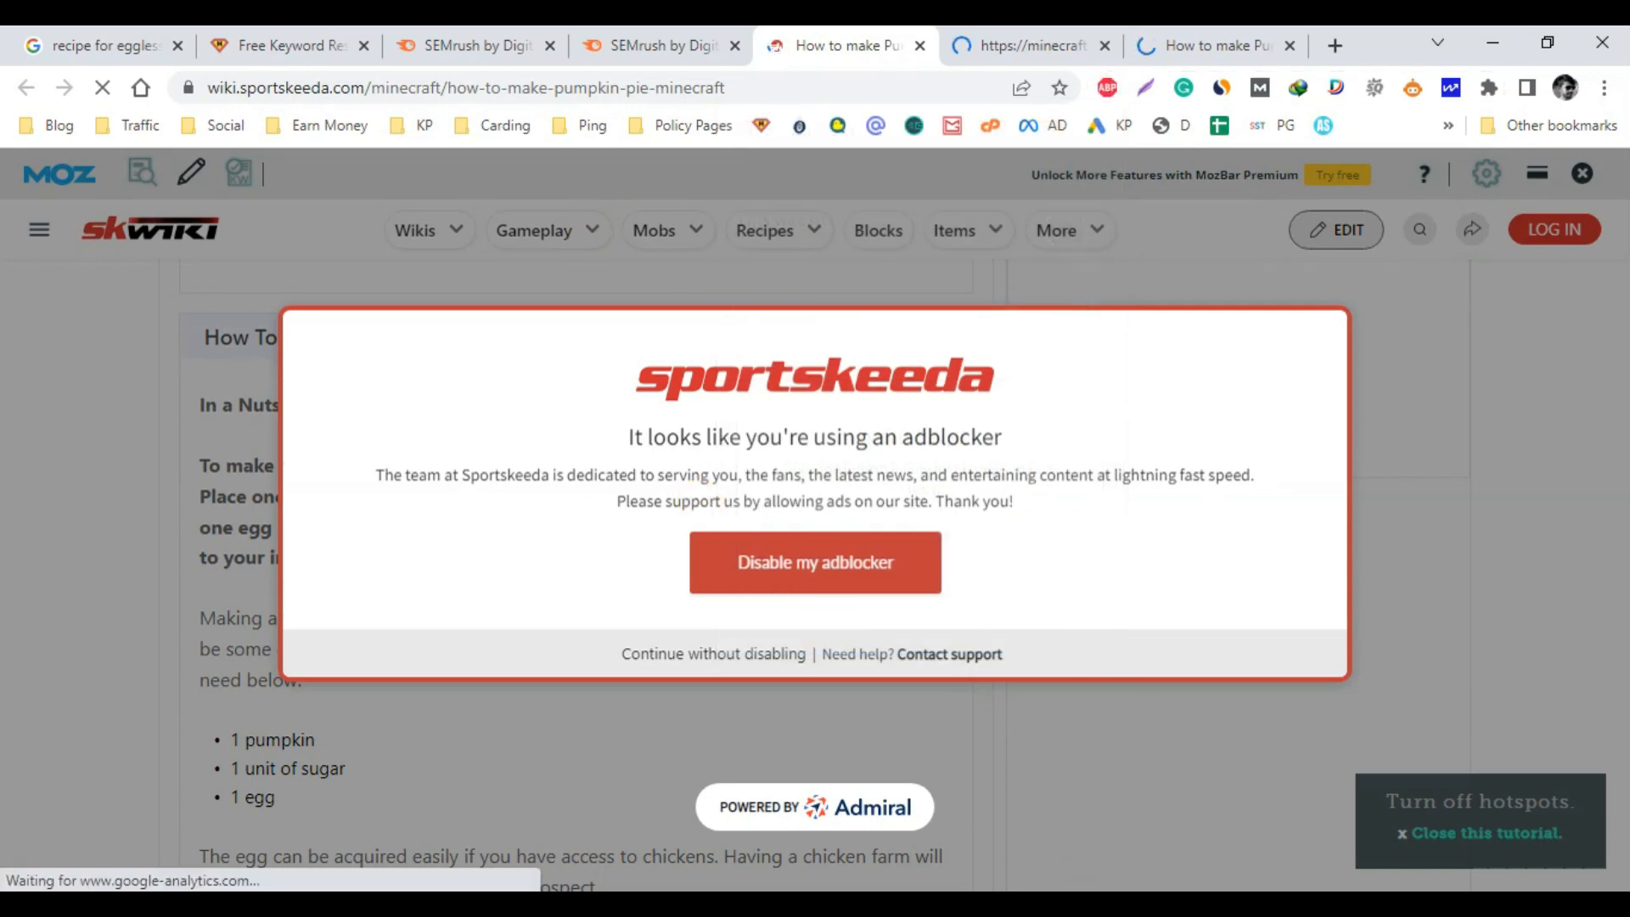
pyautogui.click(1163, 904)
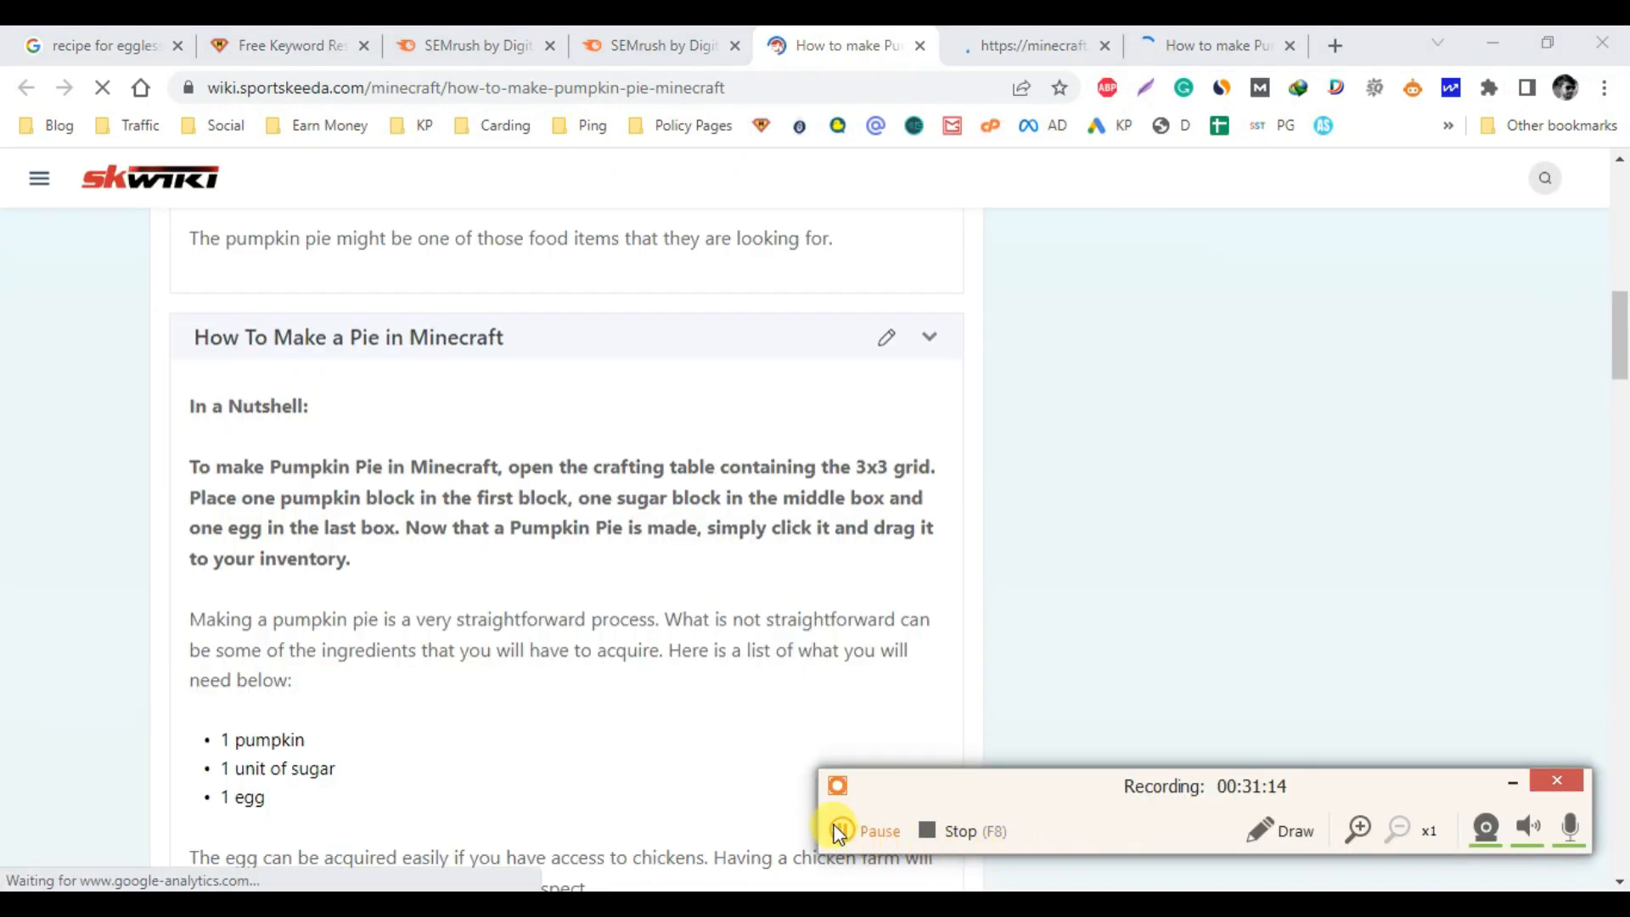
pyautogui.click(841, 831)
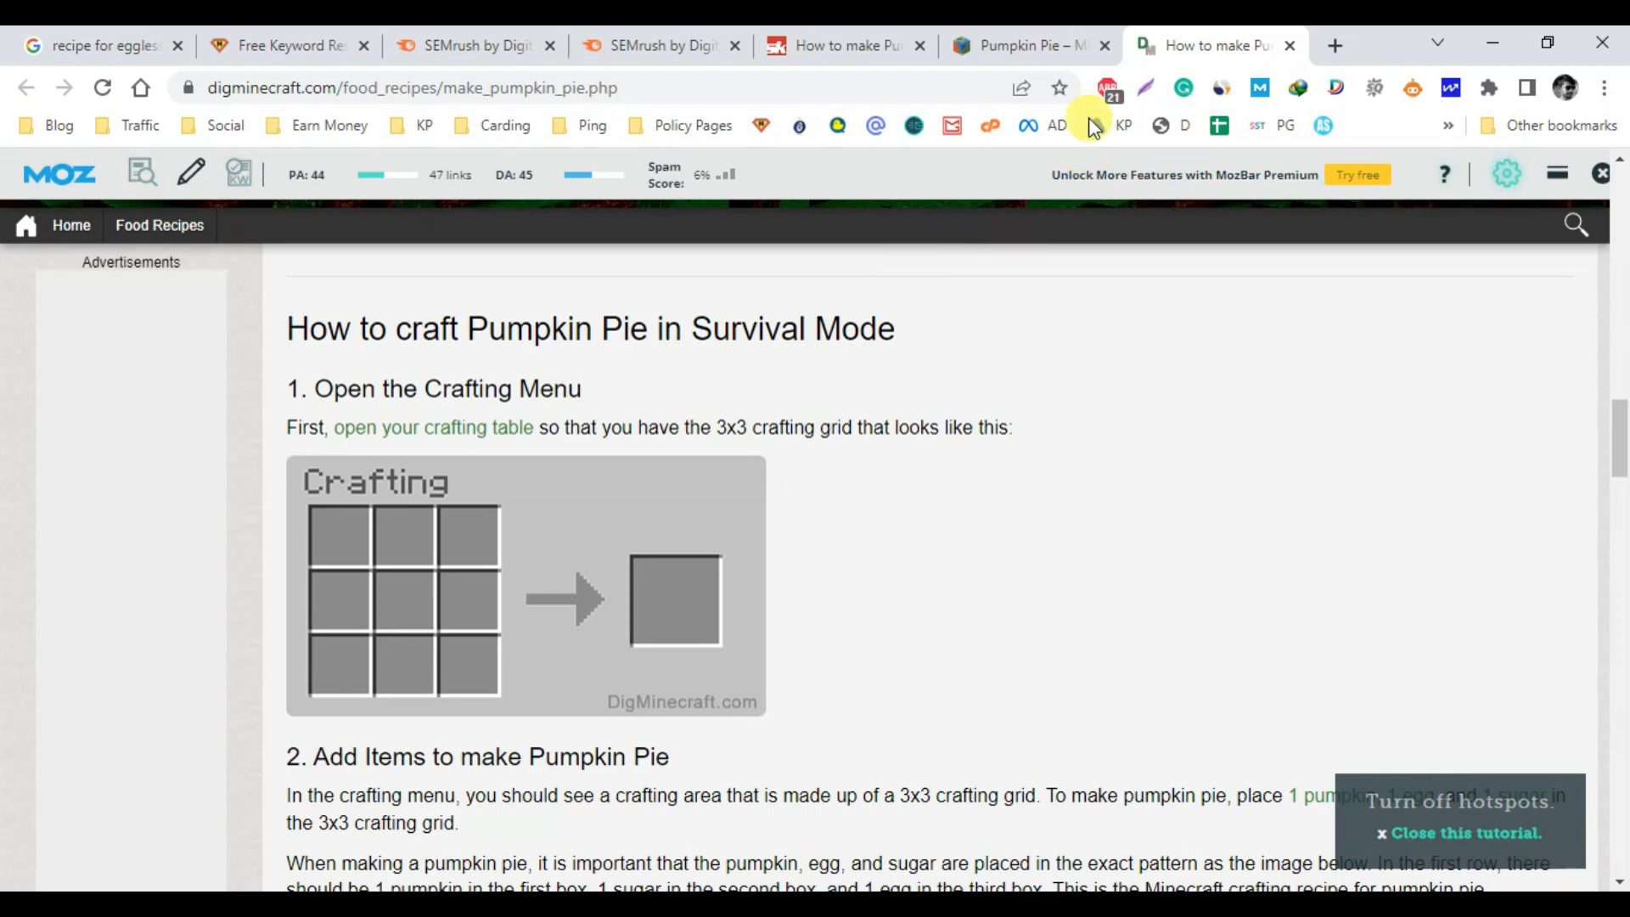
# Switch to the Minecraft Fandom wiki page on Pumpkin Pie and look through its content
pyautogui.click(1037, 42)
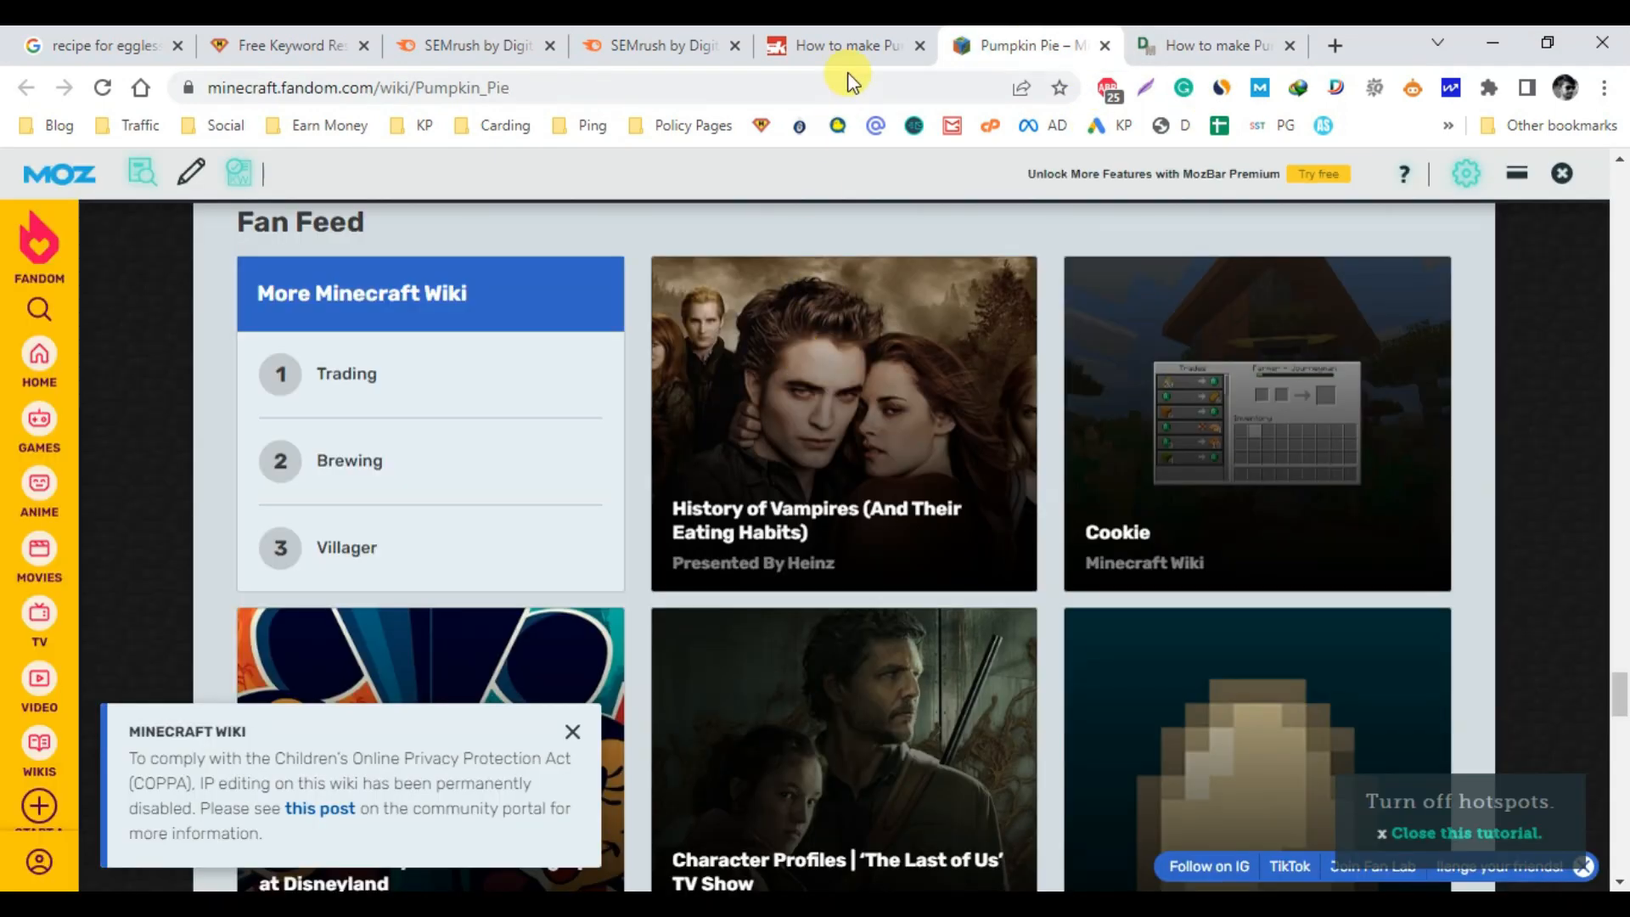
pyautogui.scroll(10, 862, 327)
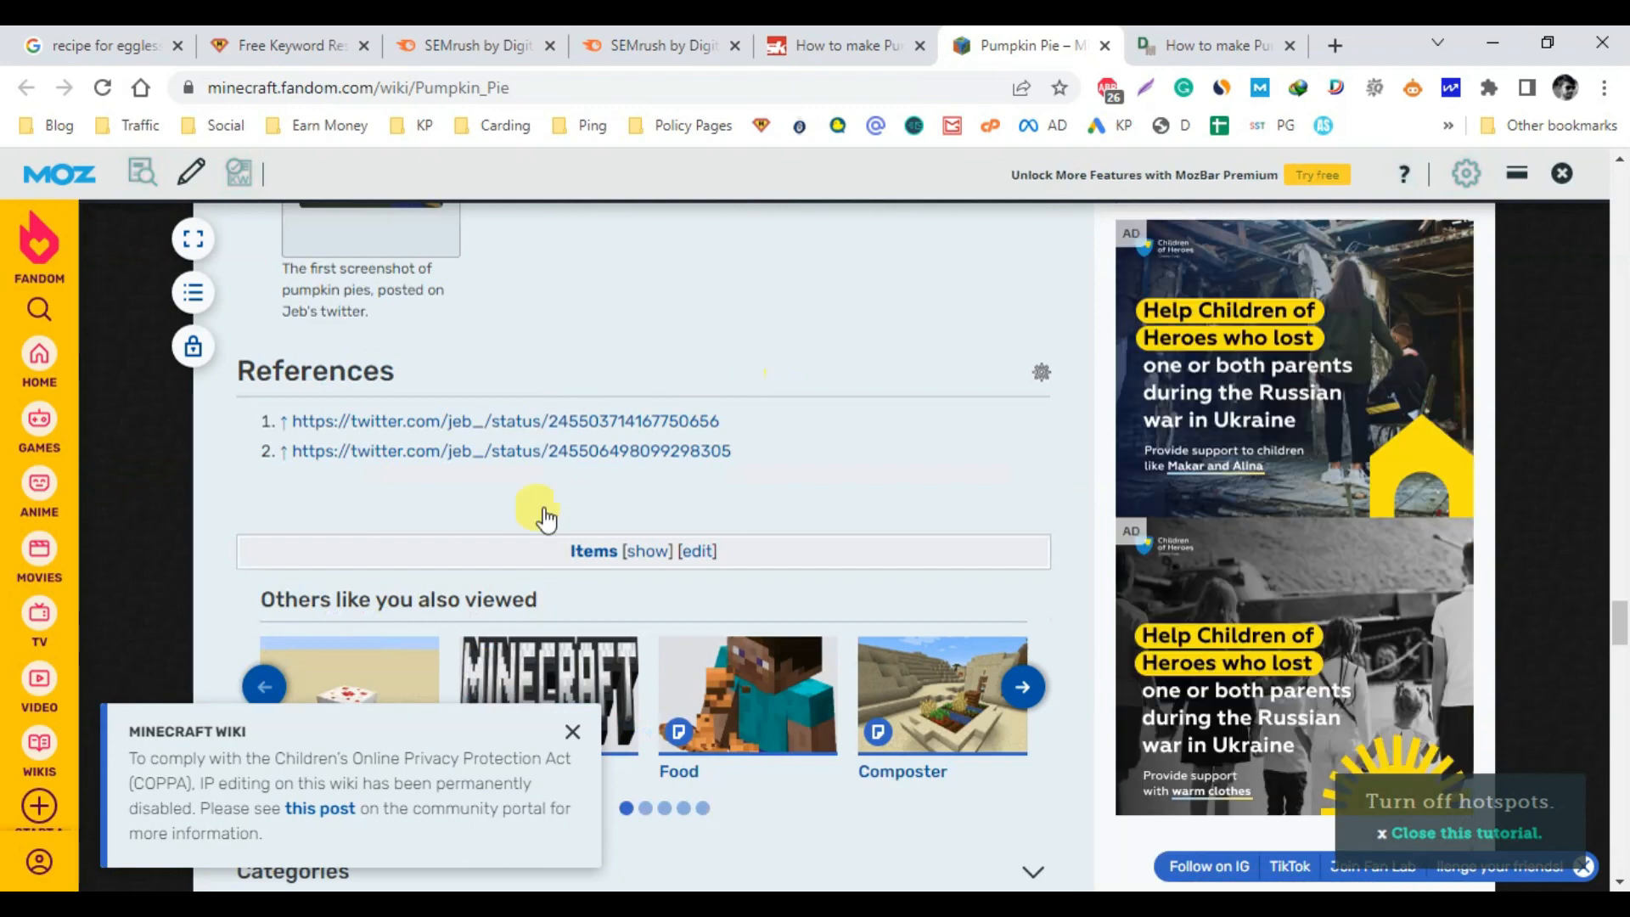
pyautogui.scroll(15, 640, 462)
pyautogui.scroll(15, 652, 455)
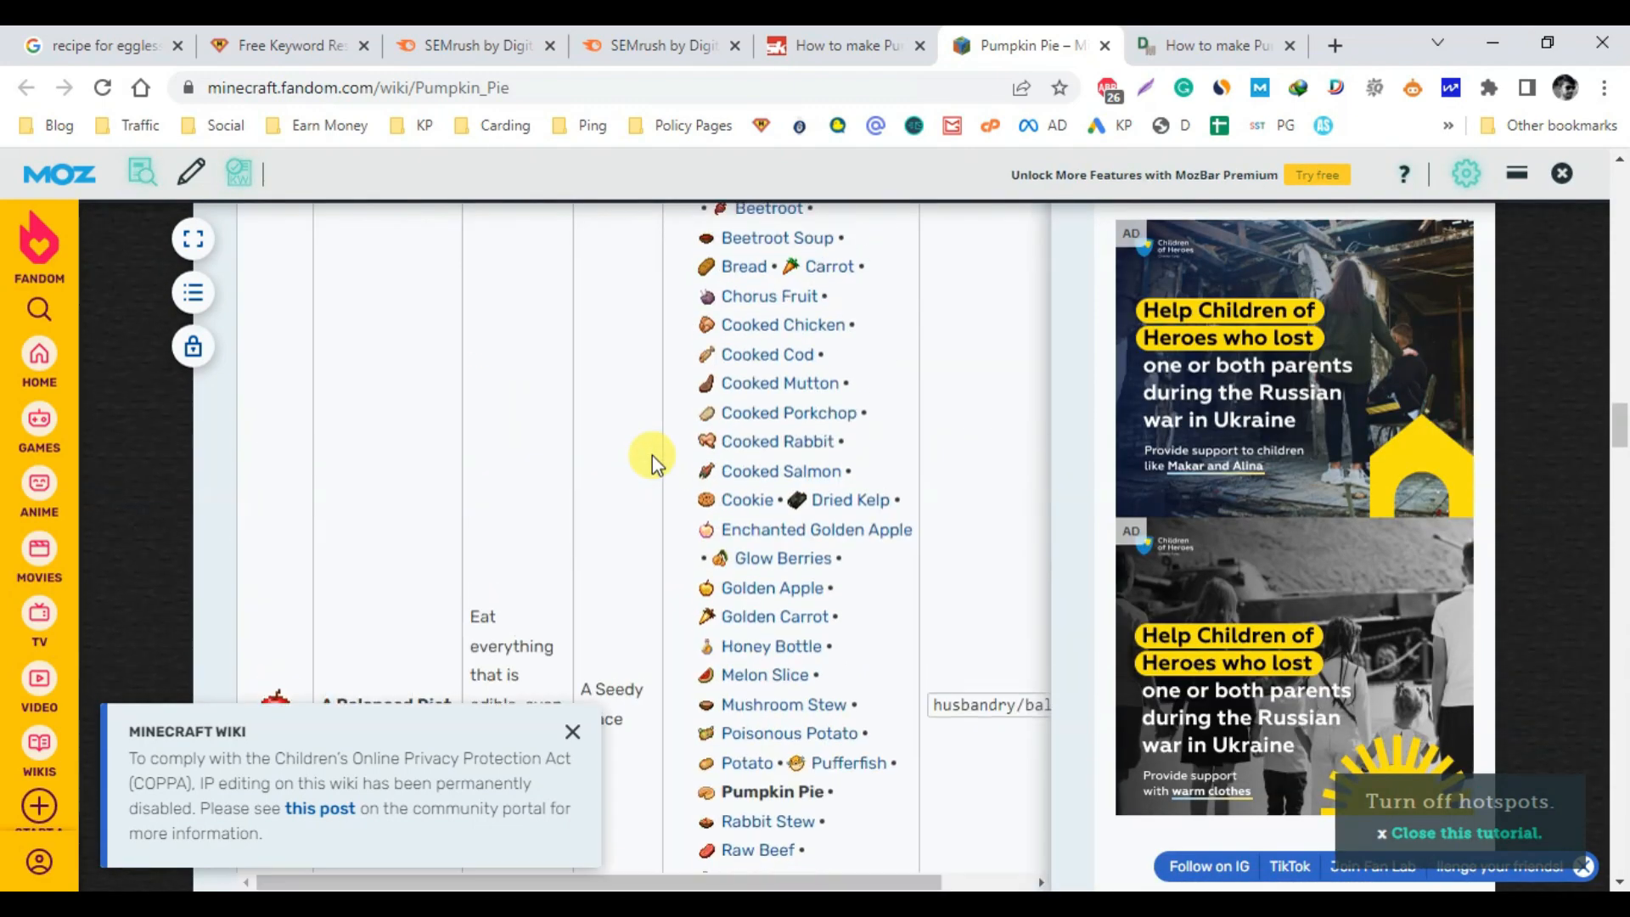
# Return to the Sportskeeda pumpkin pie article and examine the full length of its content
pyautogui.hotkey('ctrl', 'shift', 'Tab')
pyautogui.scroll(-15, 721, 488)
pyautogui.scroll(-5, 735, 504)
pyautogui.scroll(15, 732, 507)
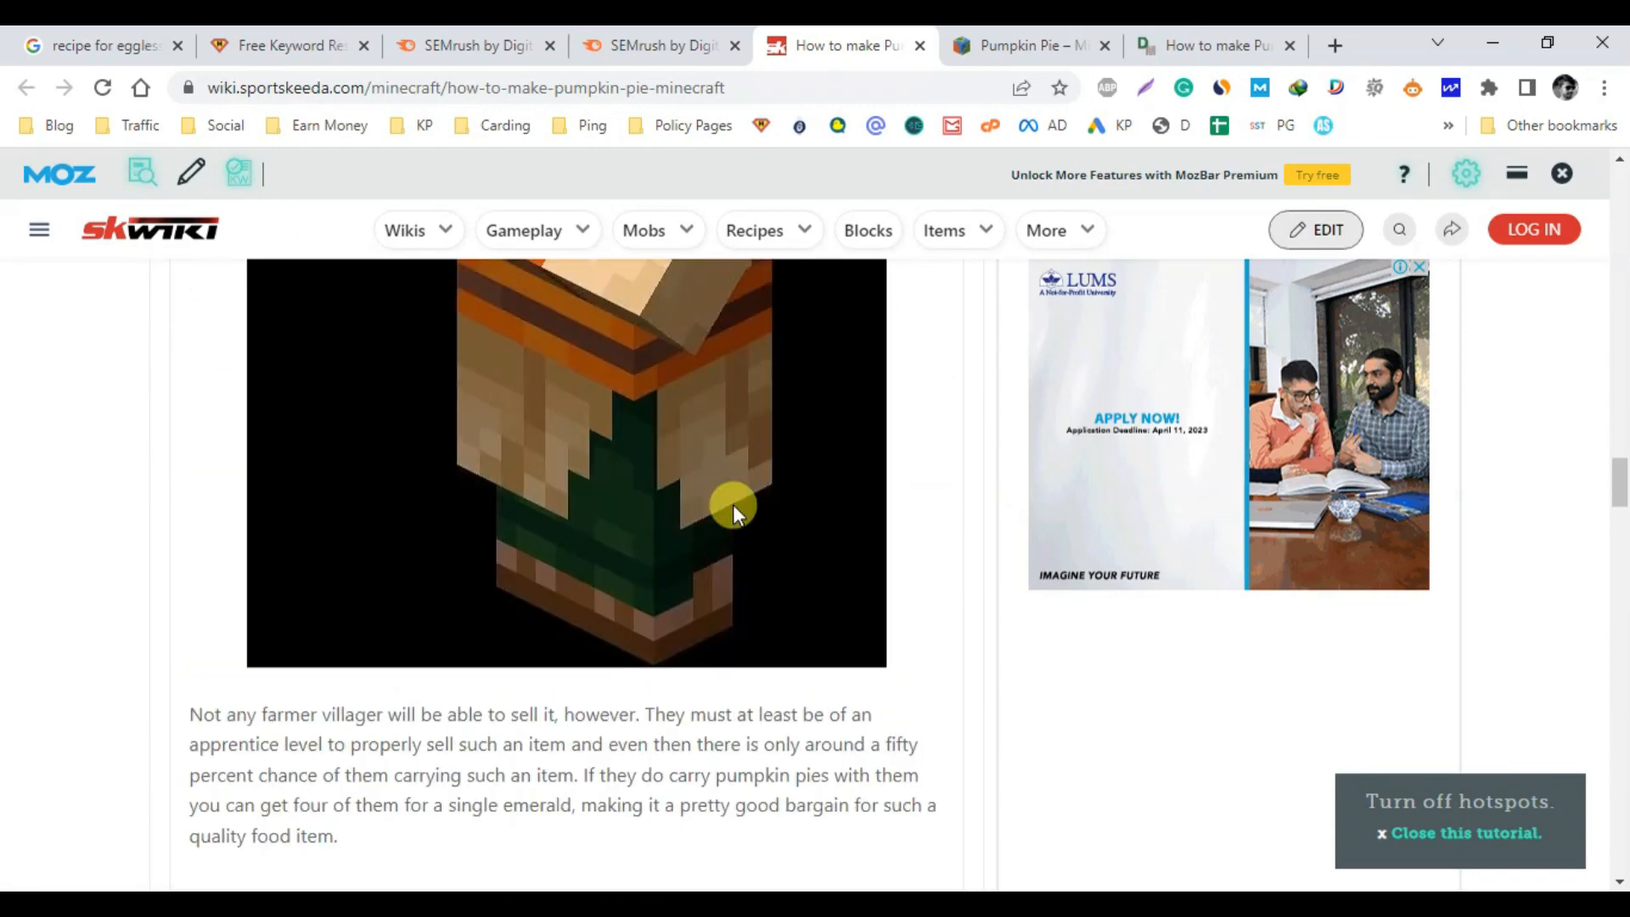